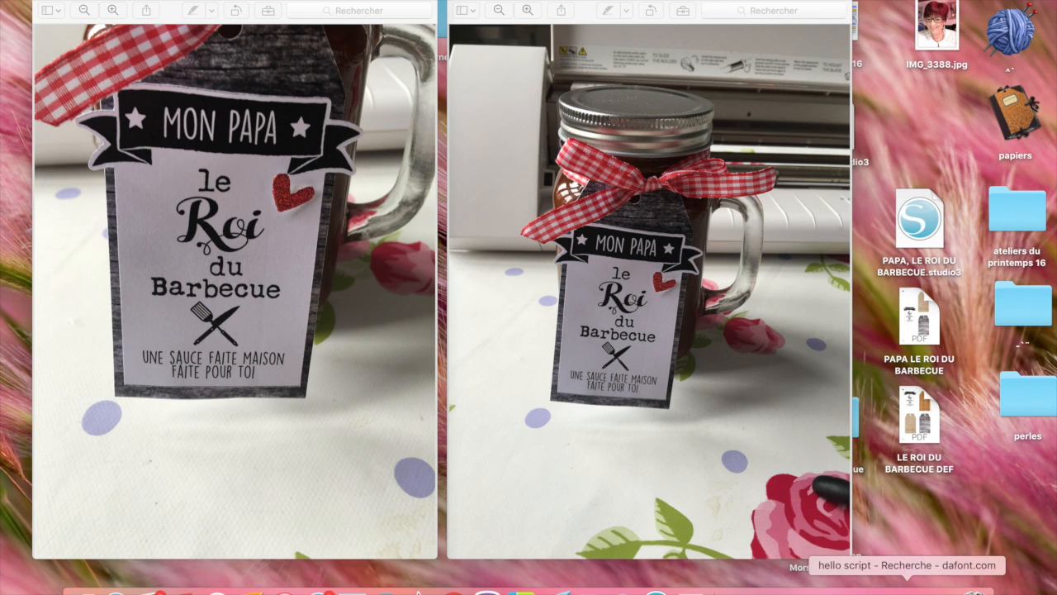
Switch to Silhouette Studio and compare the PAPA, LE ROI DU BARBECUE design with the photo of the finished tag
{"action": "left_click", "coordinate": [875, 589]}
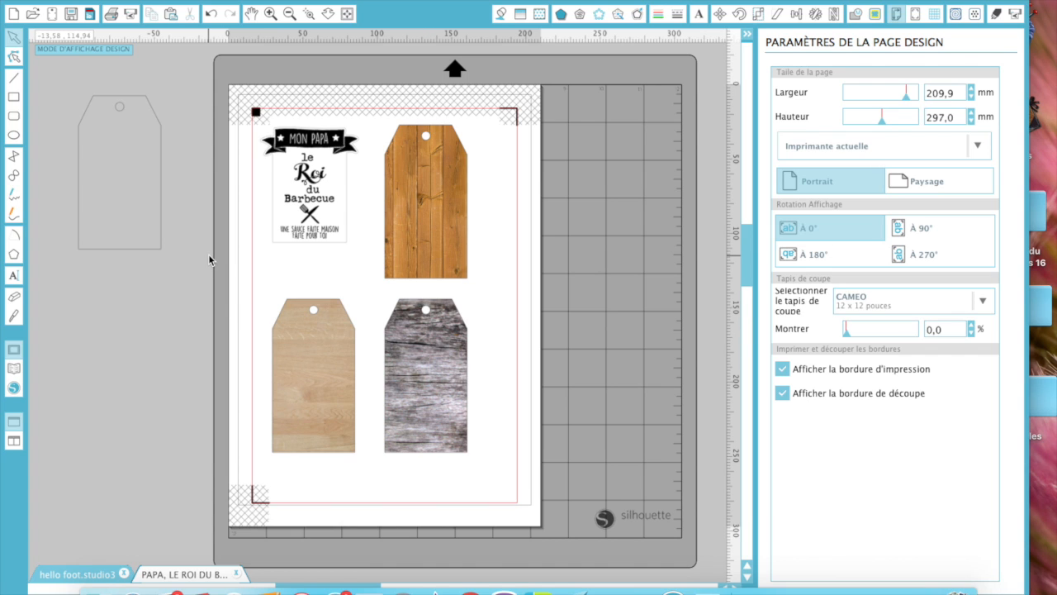
{"action": "left_click_drag", "start_coordinate": [167, 0], "coordinate": [177, 143]}
{"action": "left_click", "coordinate": [234, 67]}
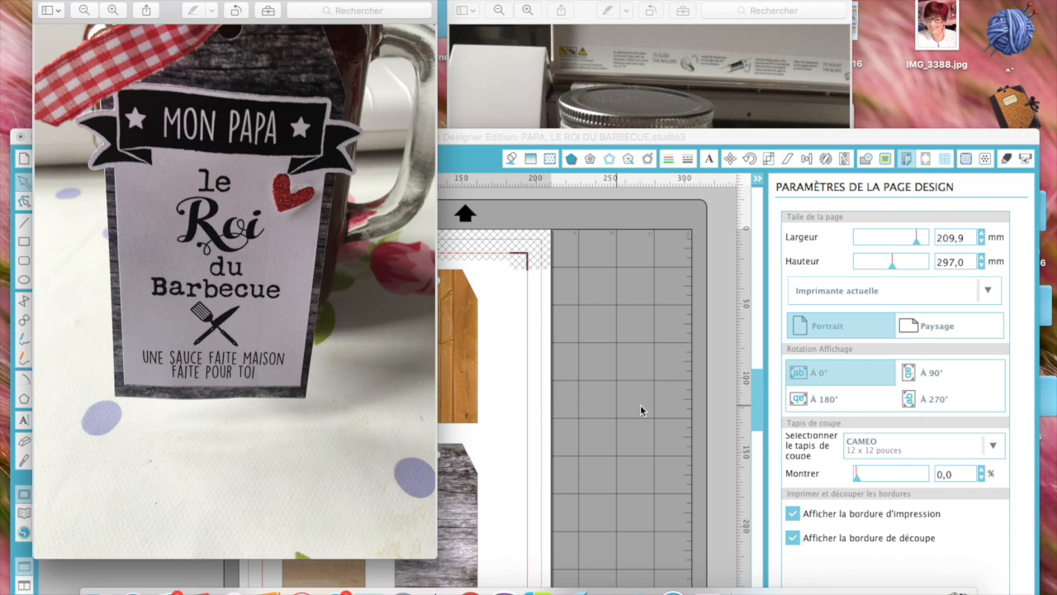
{"action": "left_click", "coordinate": [659, 140]}
{"action": "left_click_drag", "start_coordinate": [659, 140], "coordinate": [653, 0]}
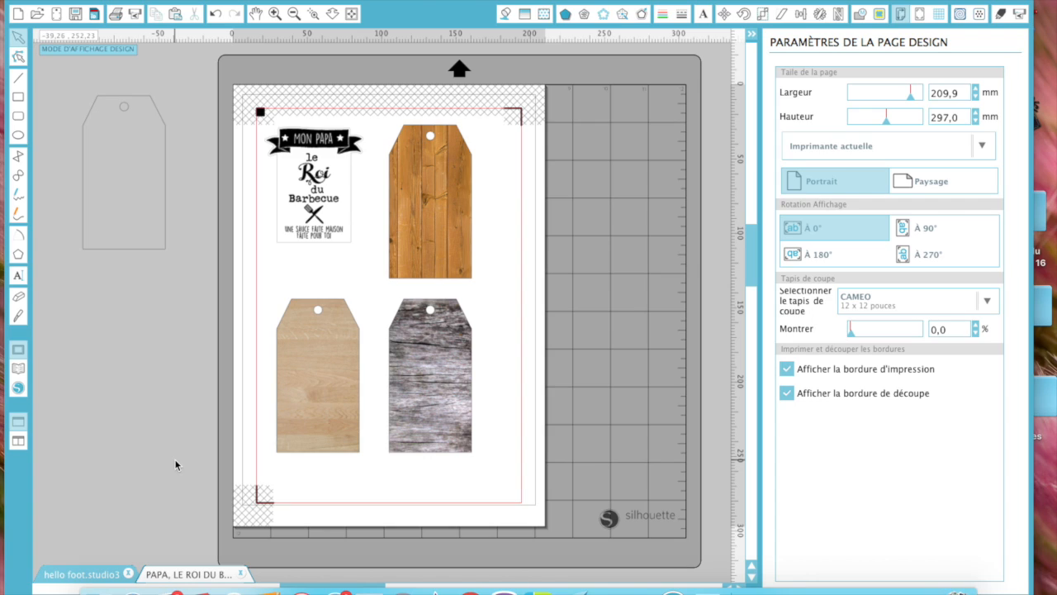
Create a new blank document and add the letter F as text in the upper middle of the page
{"action": "key", "text": "super+n"}
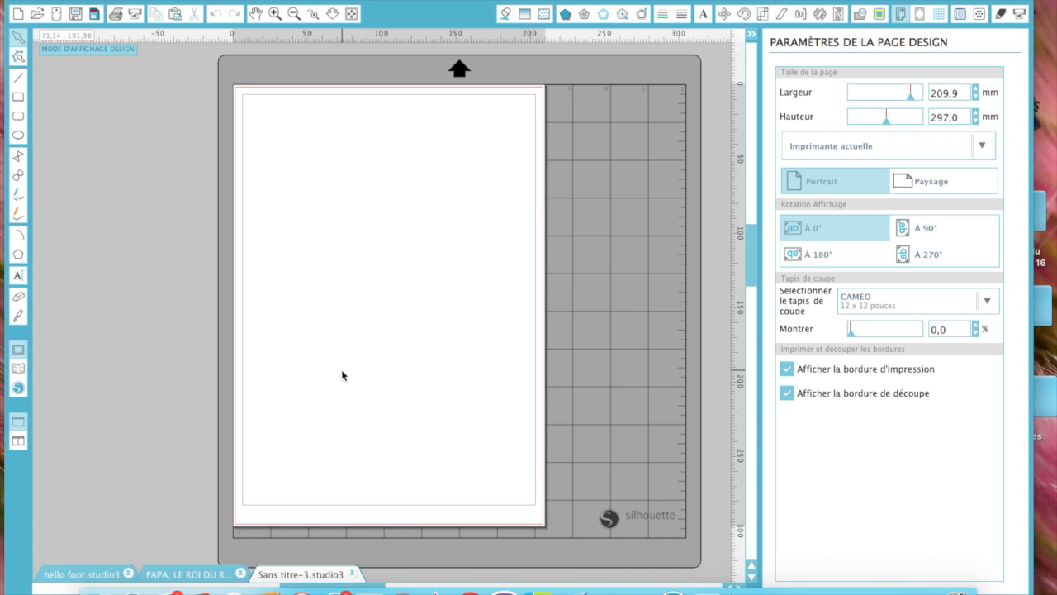
{"action": "key", "text": "t"}
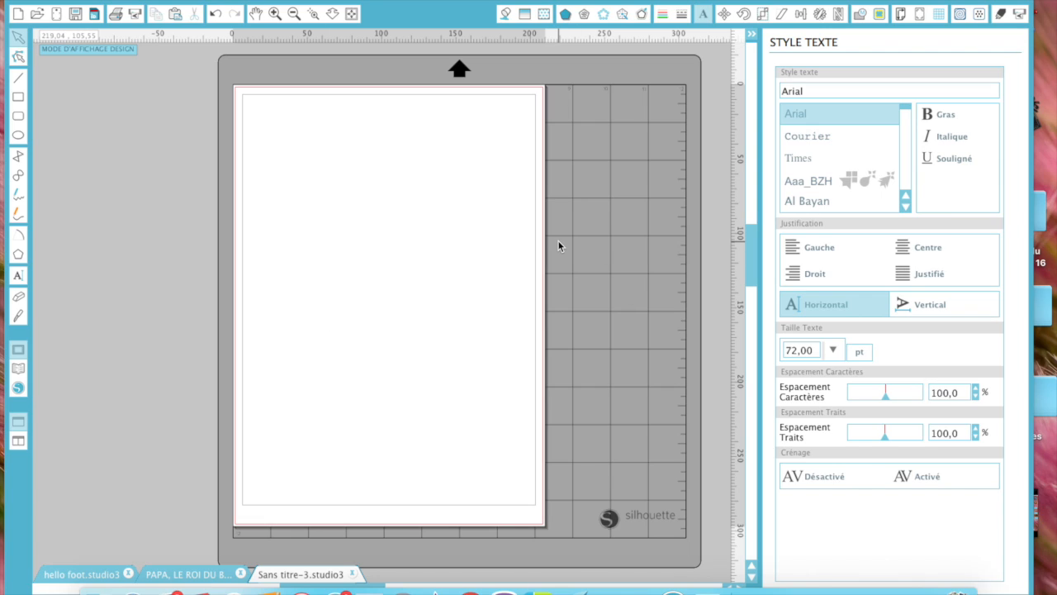
{"action": "left_click", "coordinate": [18, 278]}
{"action": "left_click", "coordinate": [354, 235]}
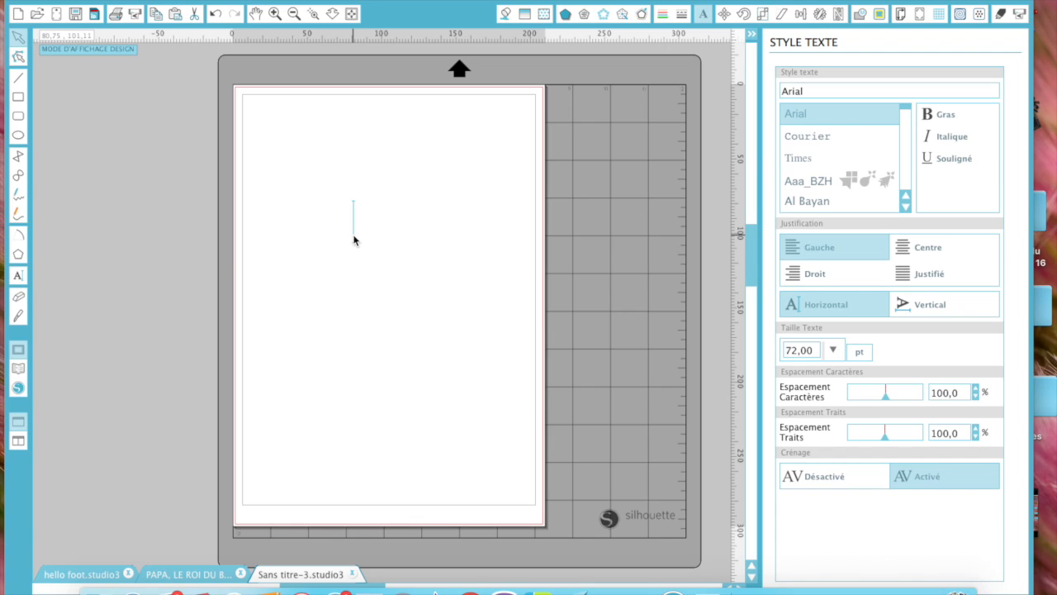
{"action": "type", "text": "F"}
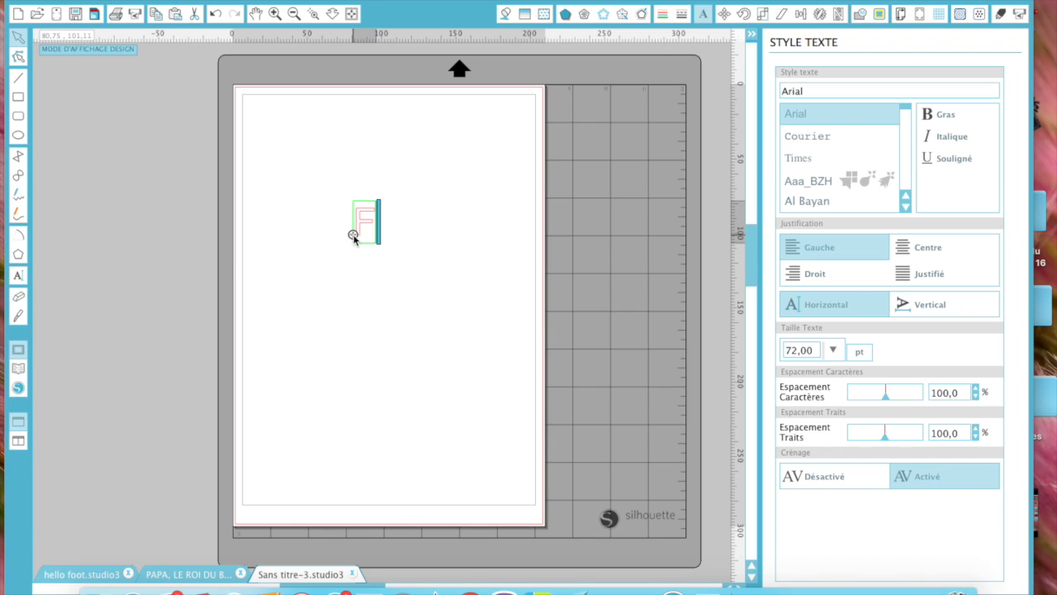
{"action": "left_click", "coordinate": [365, 269]}
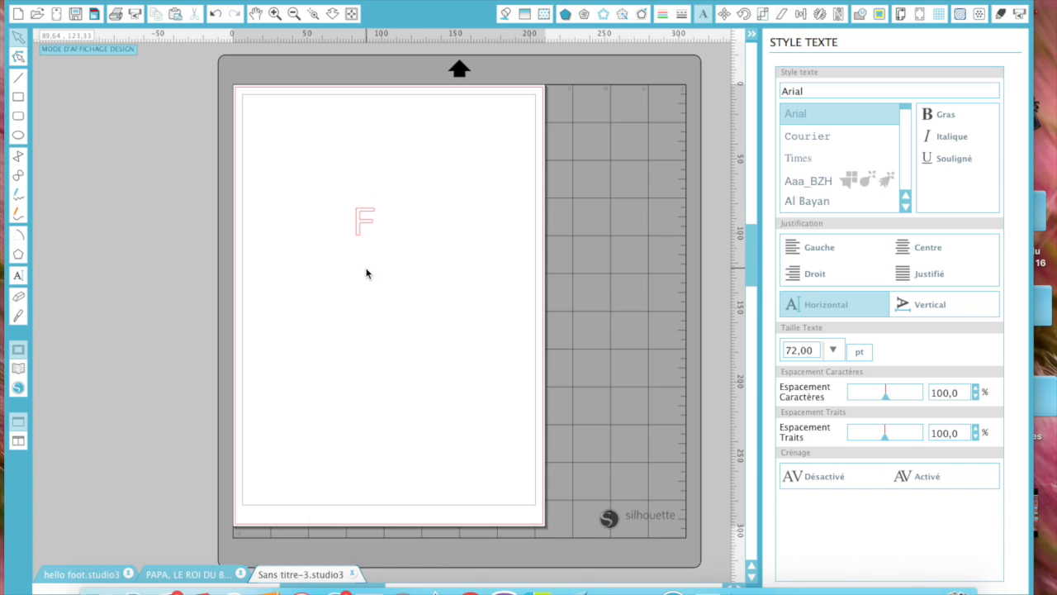
Apply the Black & White Banners font to the letter F and enlarge it to about 152 mm wide near the page top
{"action": "left_click", "coordinate": [368, 219]}
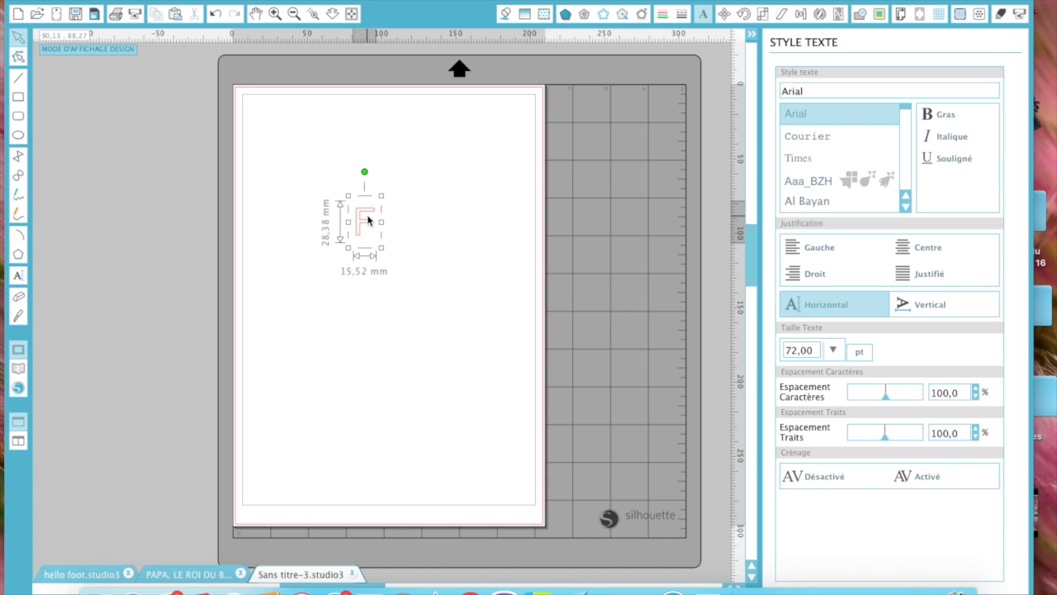
{"action": "double_click", "coordinate": [813, 92]}
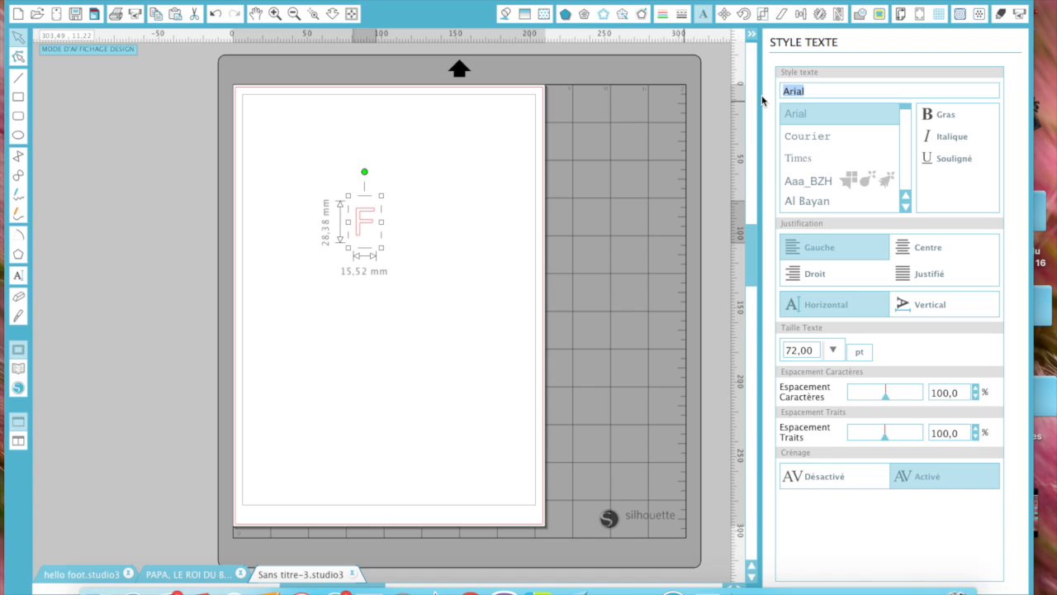
{"action": "type", "text": "Black & White Banners"}
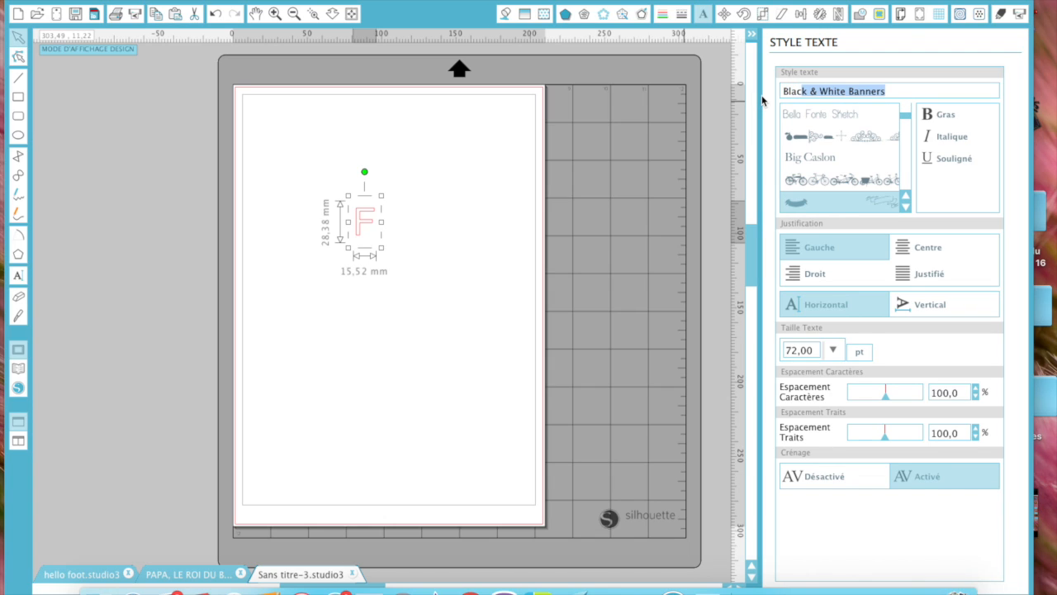
{"action": "key", "text": "Return"}
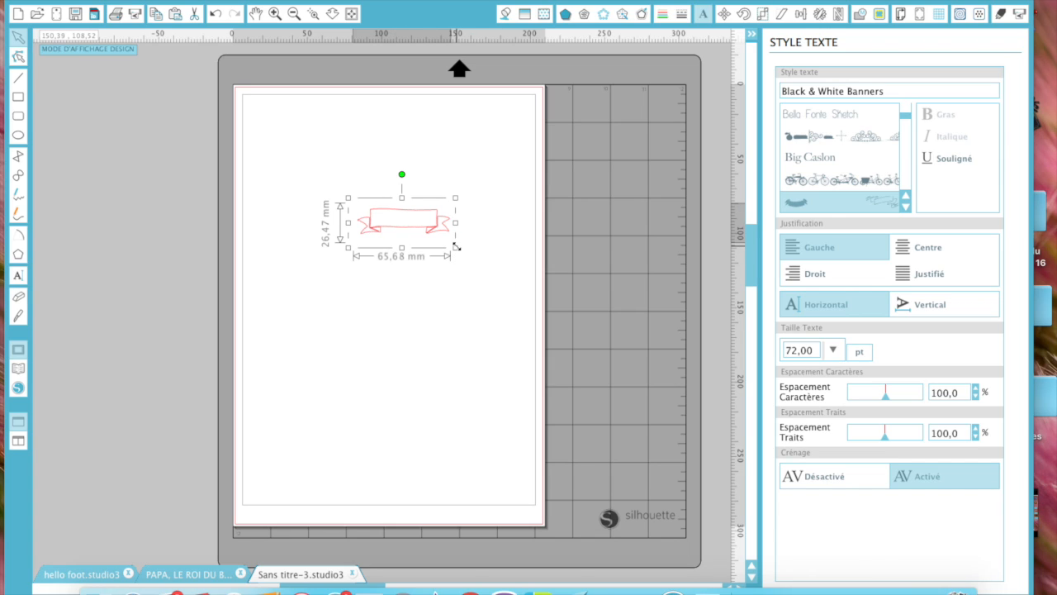
{"action": "left_click_drag", "start_coordinate": [455, 248], "coordinate": [570, 332]}
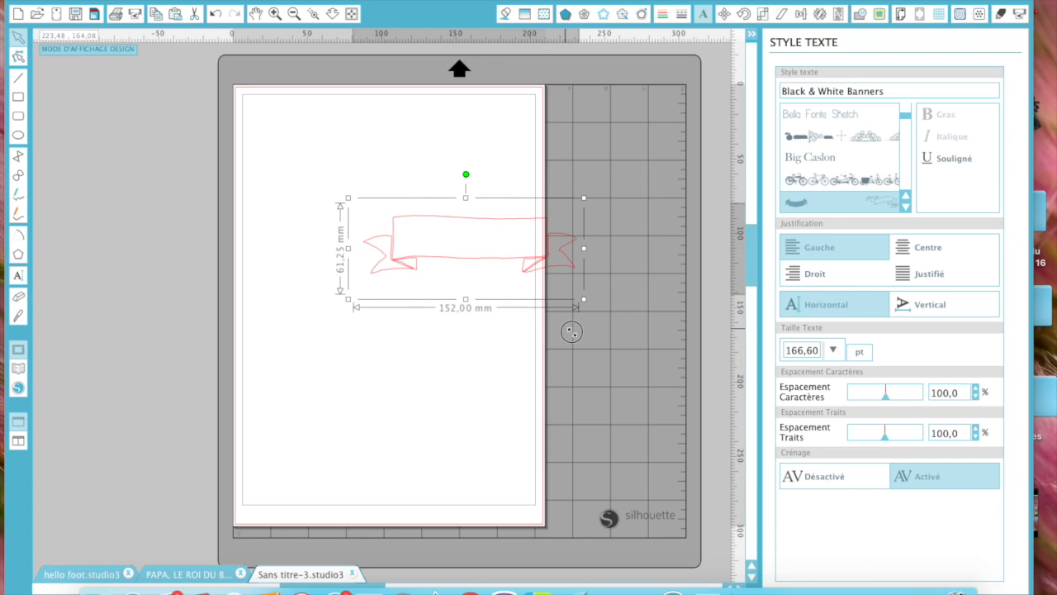
{"action": "left_click_drag", "start_coordinate": [465, 262], "coordinate": [382, 195]}
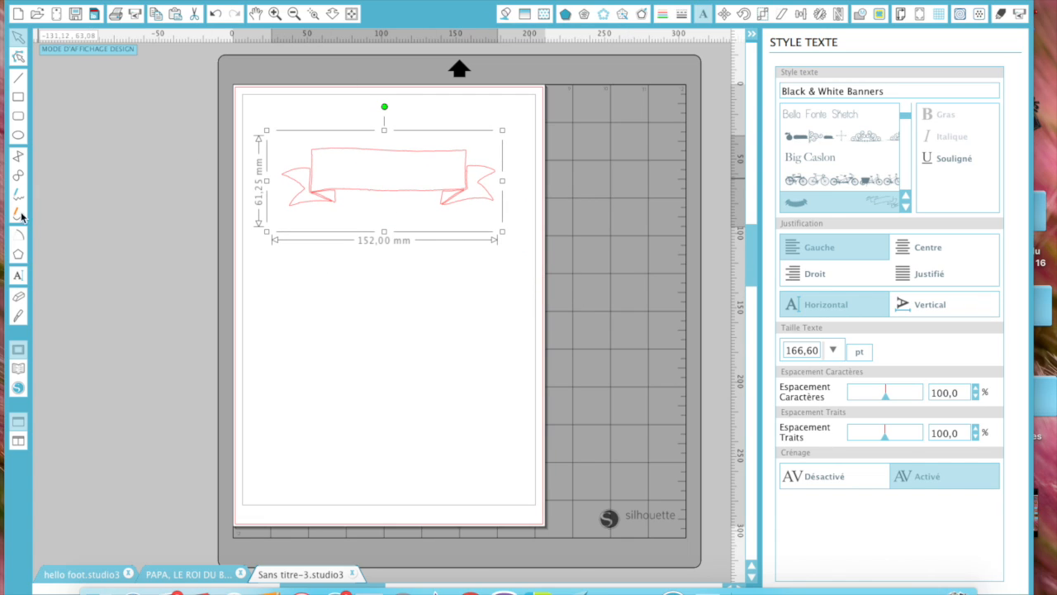
Add the text "mon papa" over the banner
{"action": "left_click", "coordinate": [19, 278]}
{"action": "left_click", "coordinate": [343, 169]}
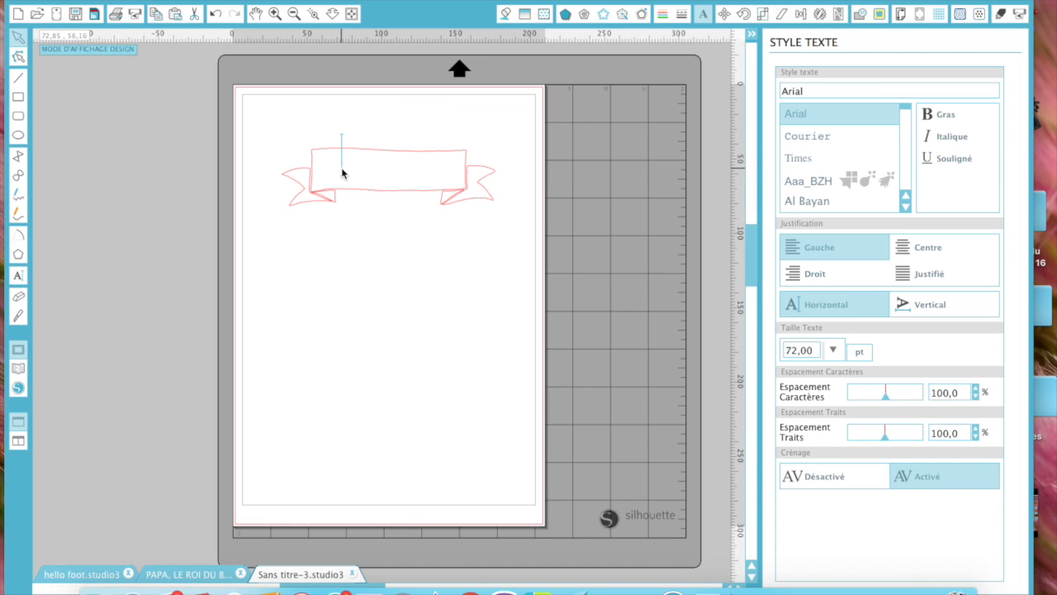
{"action": "type", "text": "mon"}
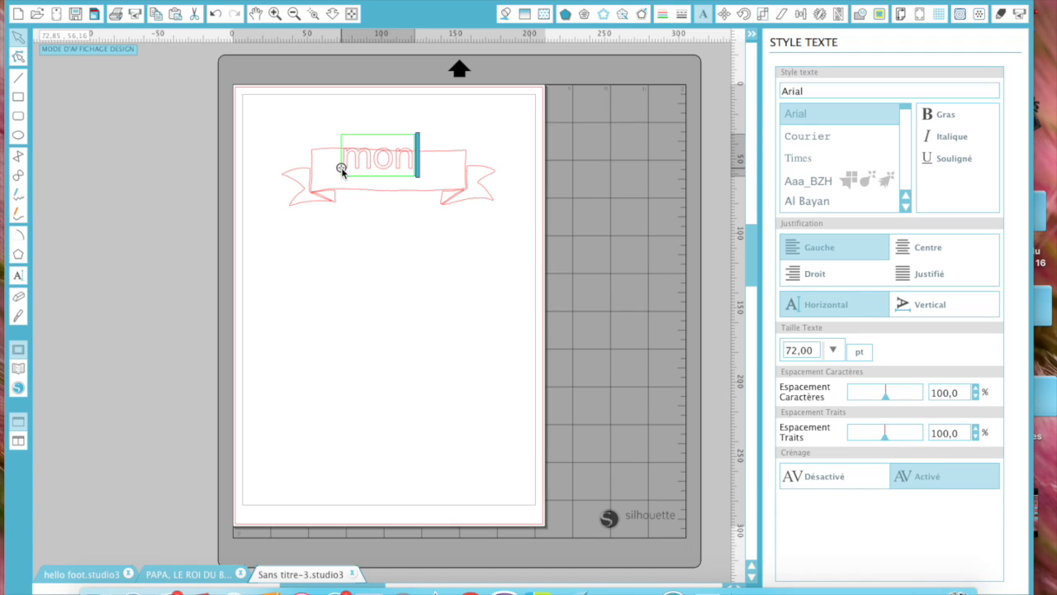
{"action": "type", "text": " papa"}
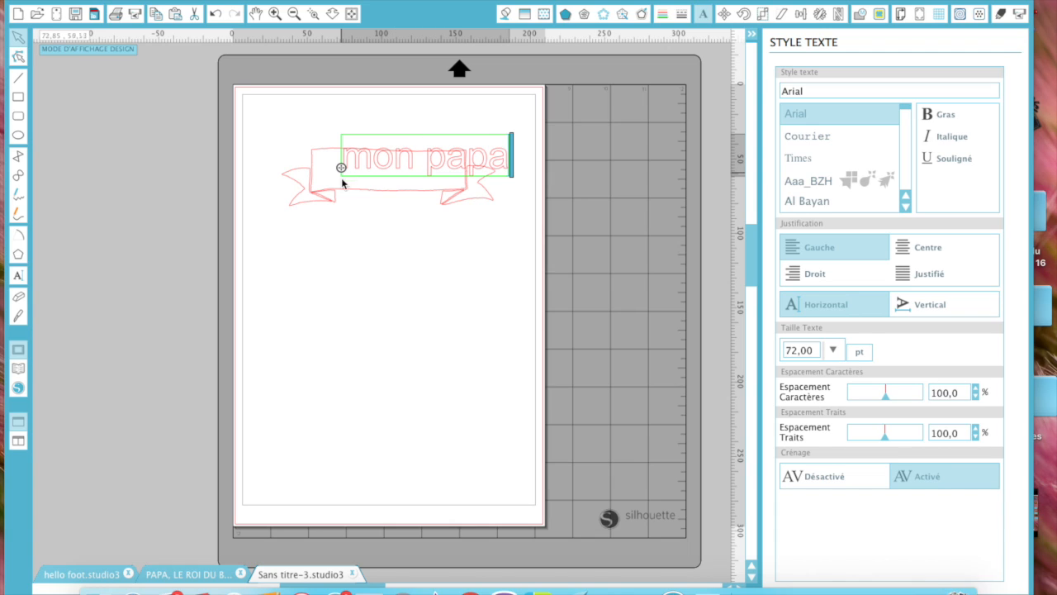
{"action": "left_click", "coordinate": [388, 231]}
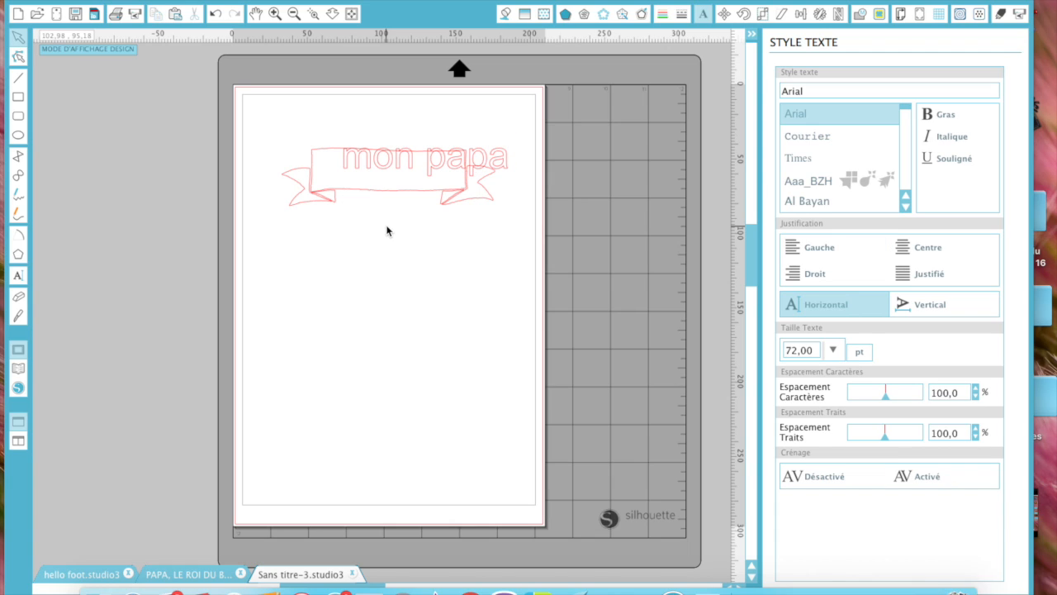
Set the "mon papa" text to the DK Lemon Yellow Sun font and fit it inside the banner at about 54 mm wide
{"action": "left_click", "coordinate": [413, 166]}
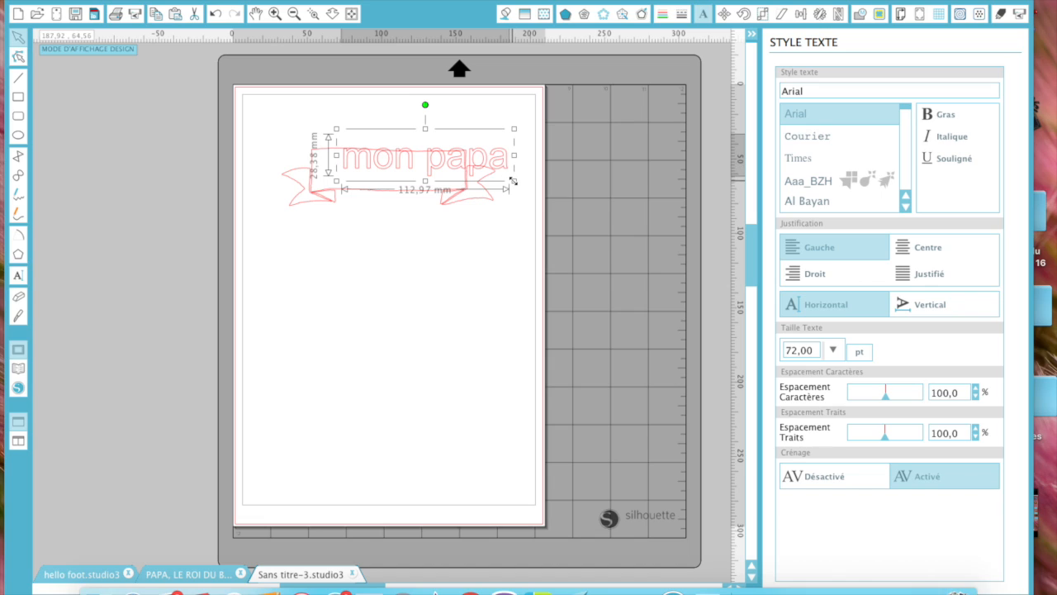
{"action": "left_click_drag", "start_coordinate": [514, 181], "coordinate": [488, 177]}
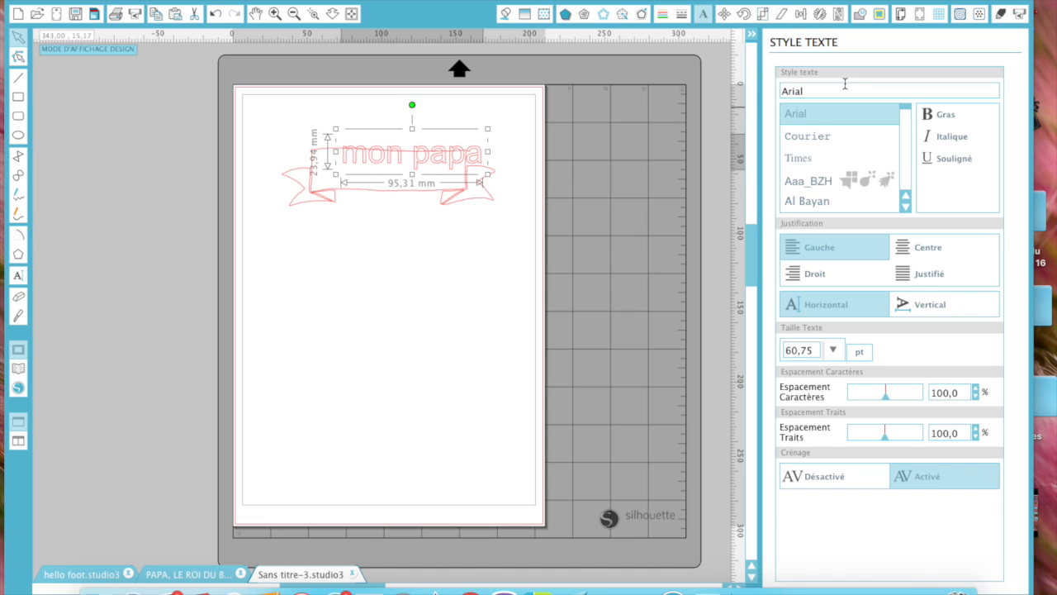
{"action": "left_click", "coordinate": [819, 91]}
{"action": "left_click_drag", "start_coordinate": [818, 91], "coordinate": [760, 82]}
{"action": "type", "text": "DK Lemon Yellow Sun"}
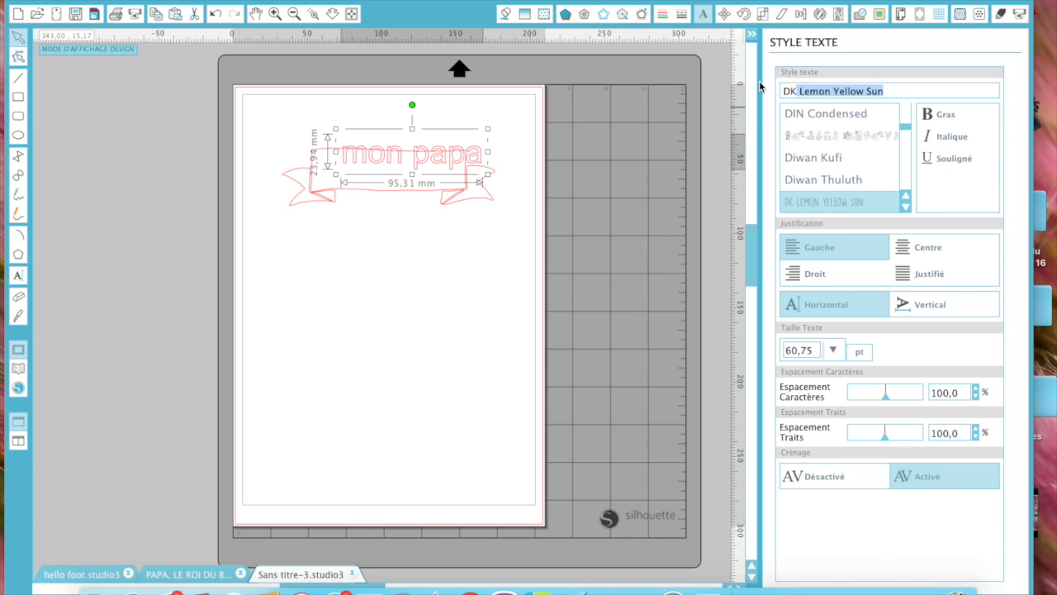
{"action": "key", "text": "Return"}
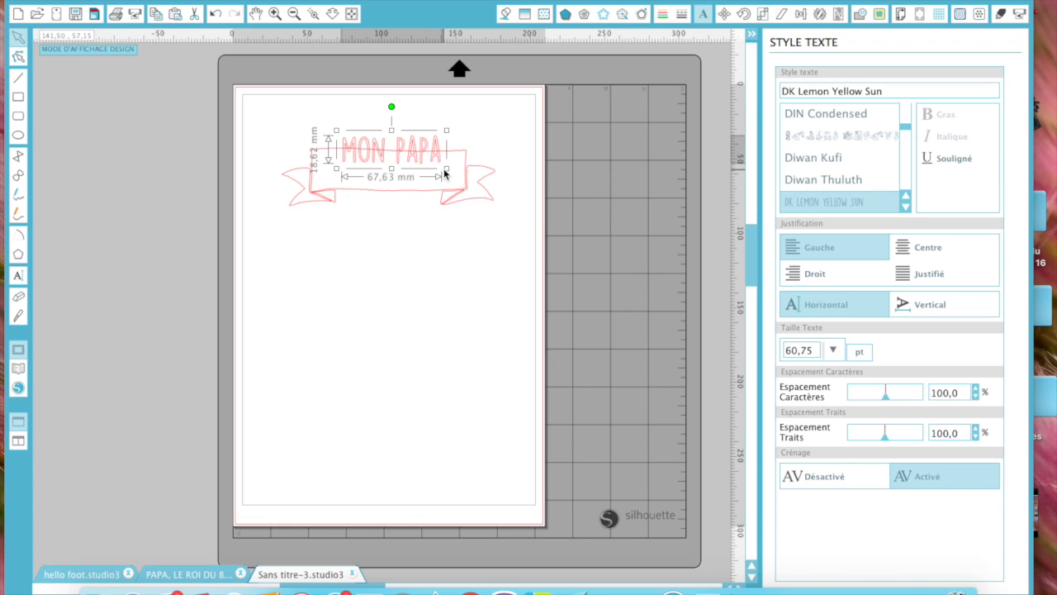
{"action": "left_click_drag", "start_coordinate": [445, 167], "coordinate": [428, 157]}
{"action": "left_click_drag", "start_coordinate": [401, 144], "coordinate": [409, 166]}
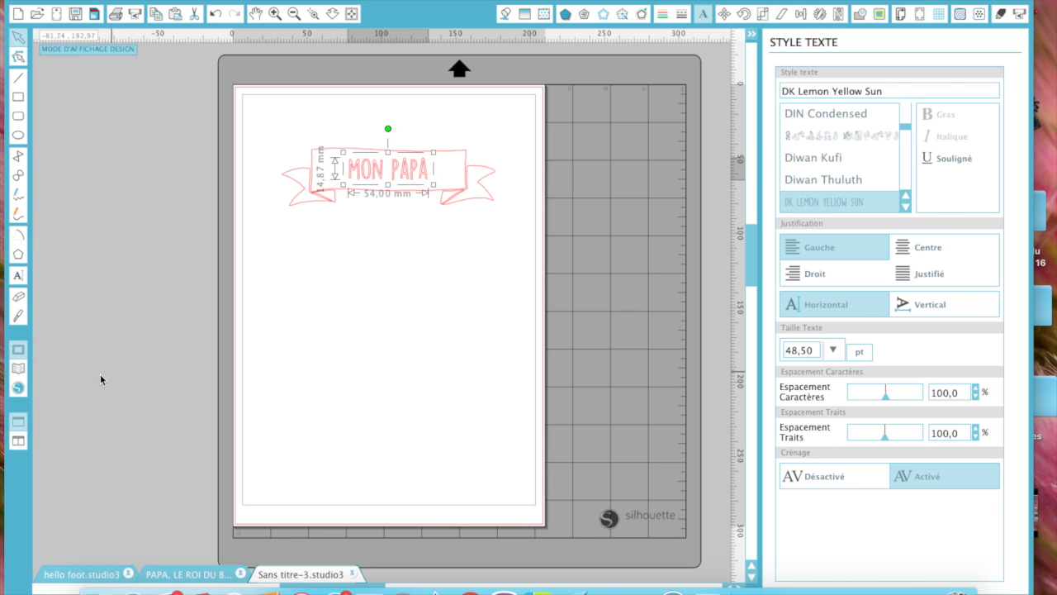
Search the design library for "star" and insert the rock star circle design
{"action": "left_click", "coordinate": [18, 370]}
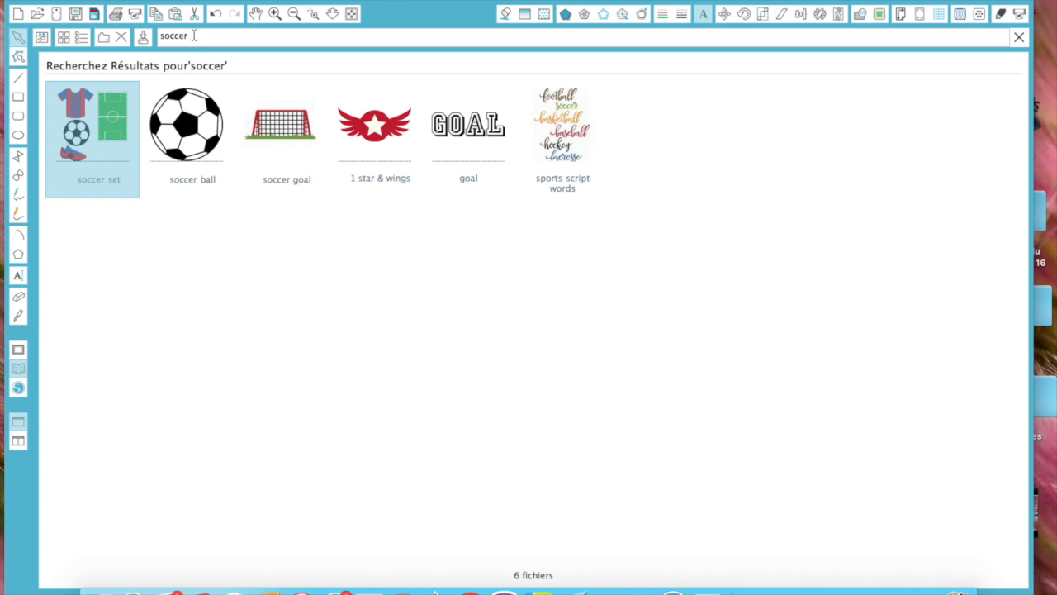
{"action": "left_click_drag", "start_coordinate": [195, 36], "coordinate": [209, 36]}
{"action": "type", "text": "star"}
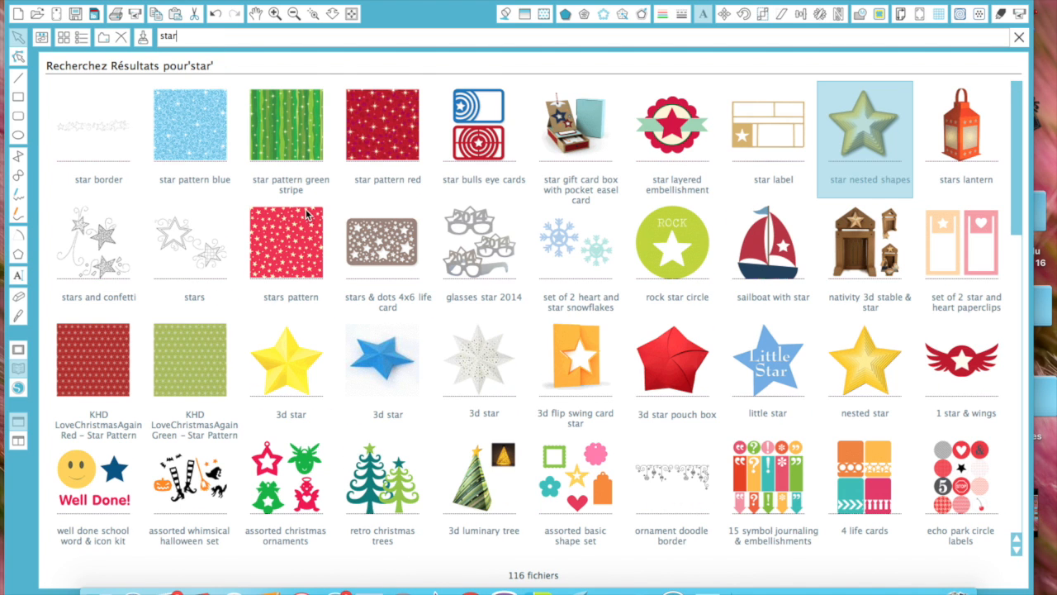
{"action": "double_click", "coordinate": [677, 252]}
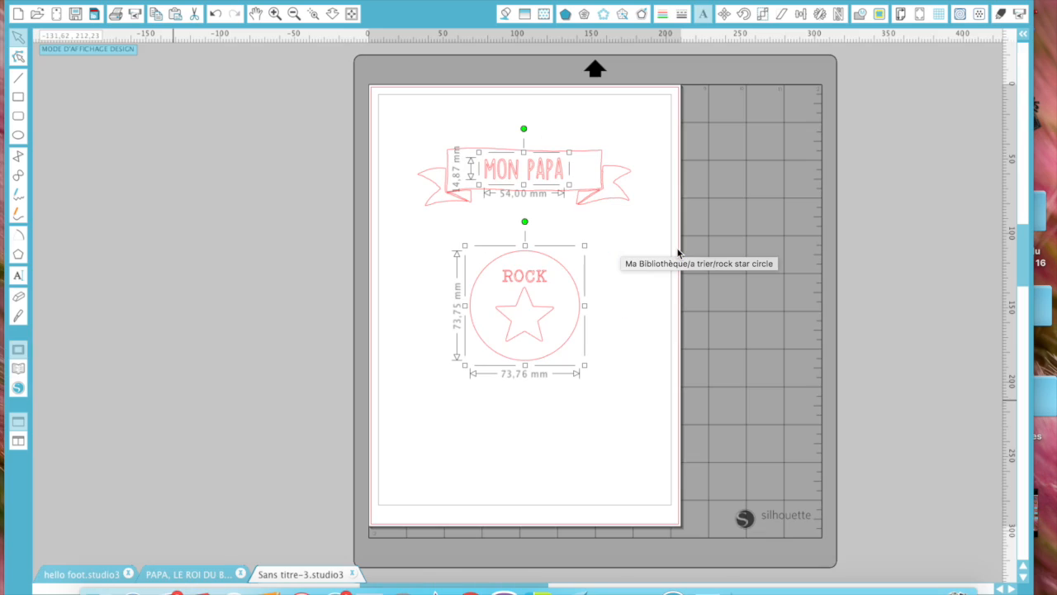
{"action": "right_click", "coordinate": [520, 296]}
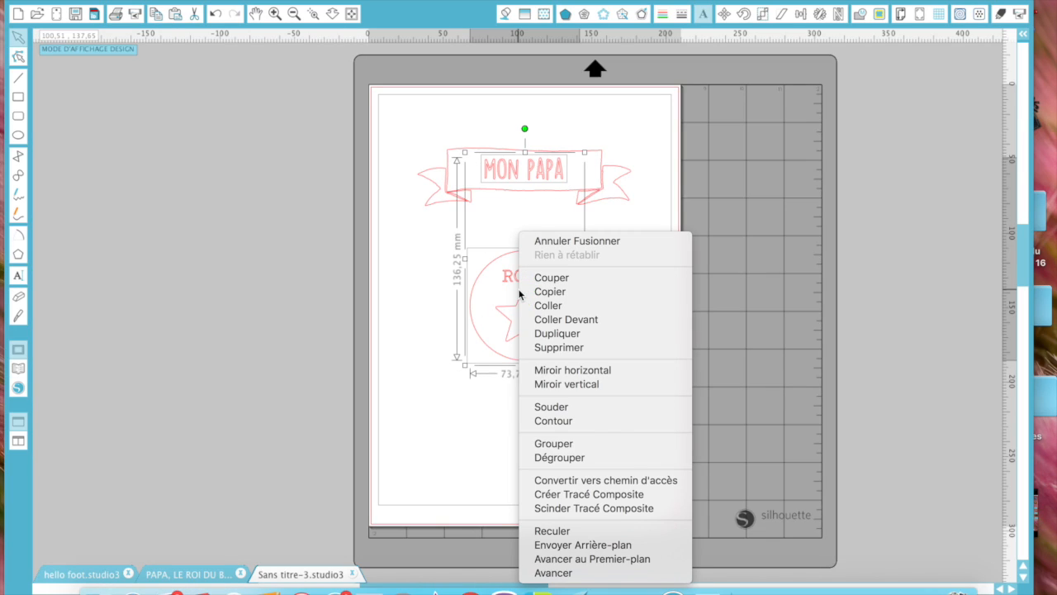
{"action": "left_click", "coordinate": [559, 509]}
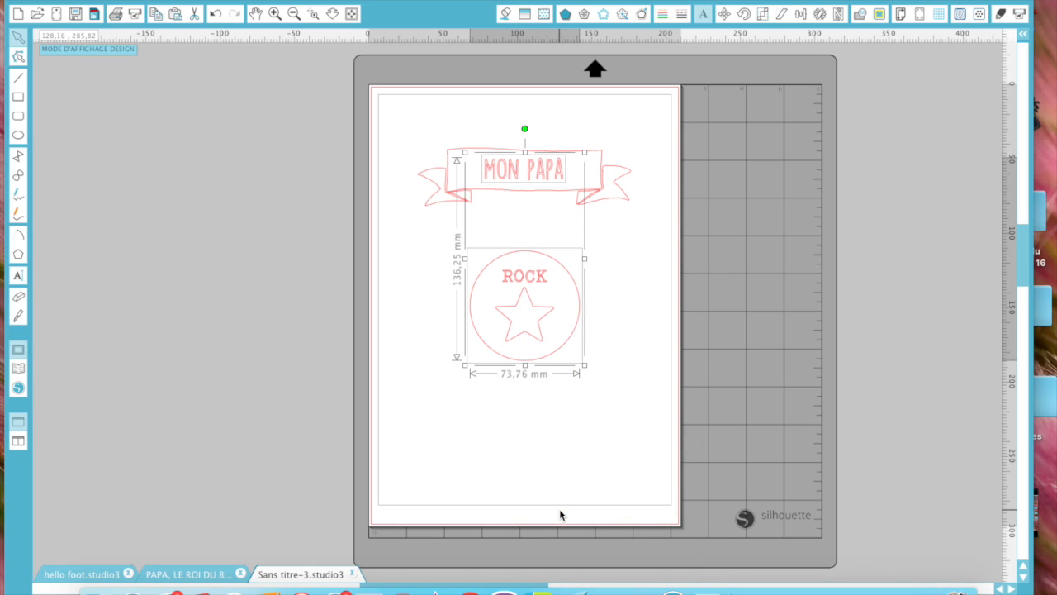
{"action": "left_click", "coordinate": [618, 370]}
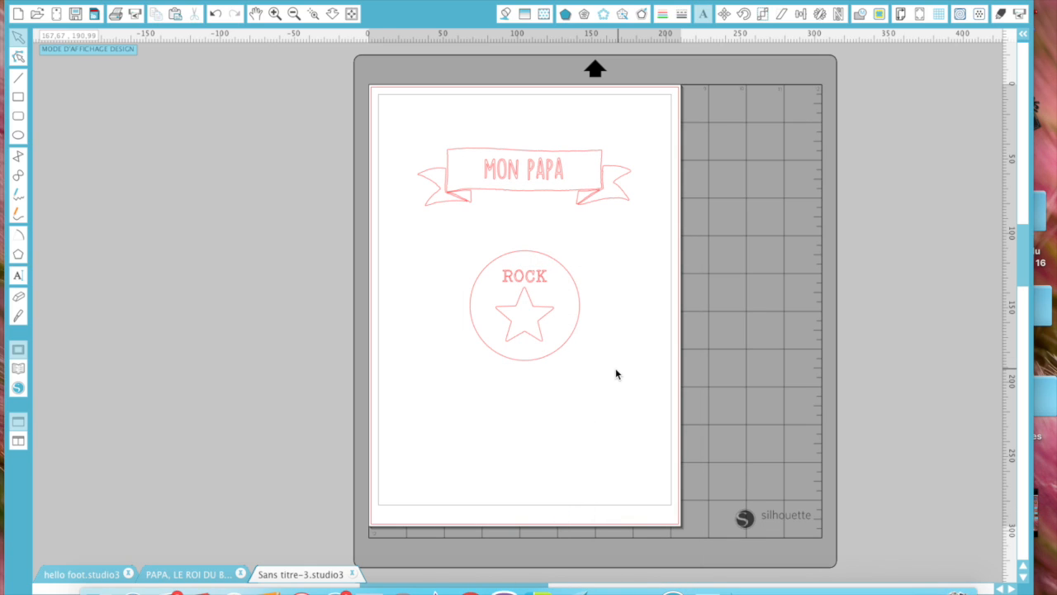
{"action": "left_click", "coordinate": [213, 15]}
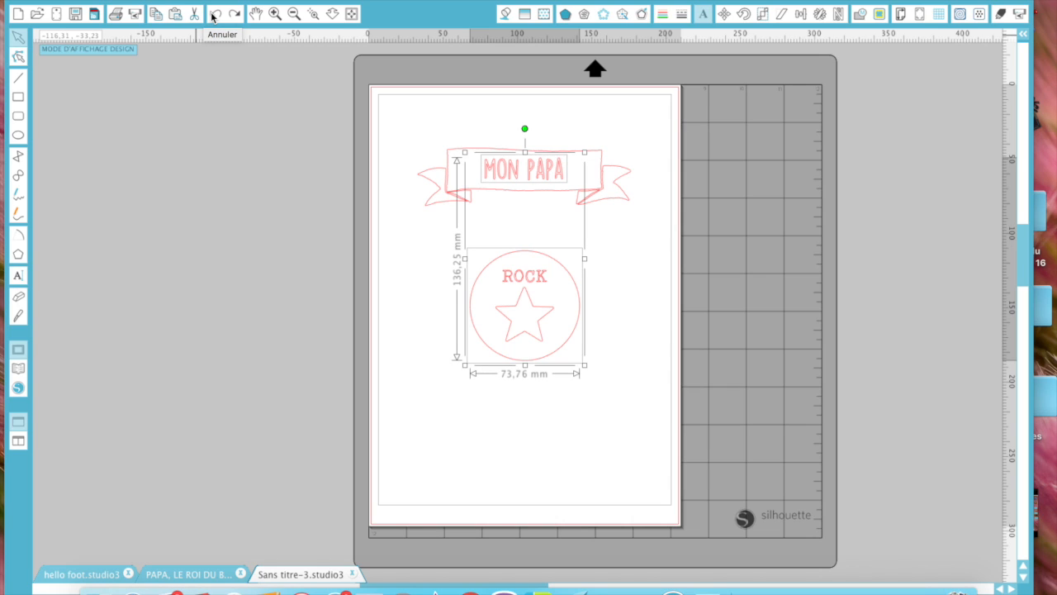
{"action": "left_click", "coordinate": [213, 15]}
{"action": "left_click", "coordinate": [236, 15]}
{"action": "left_click", "coordinate": [462, 452]}
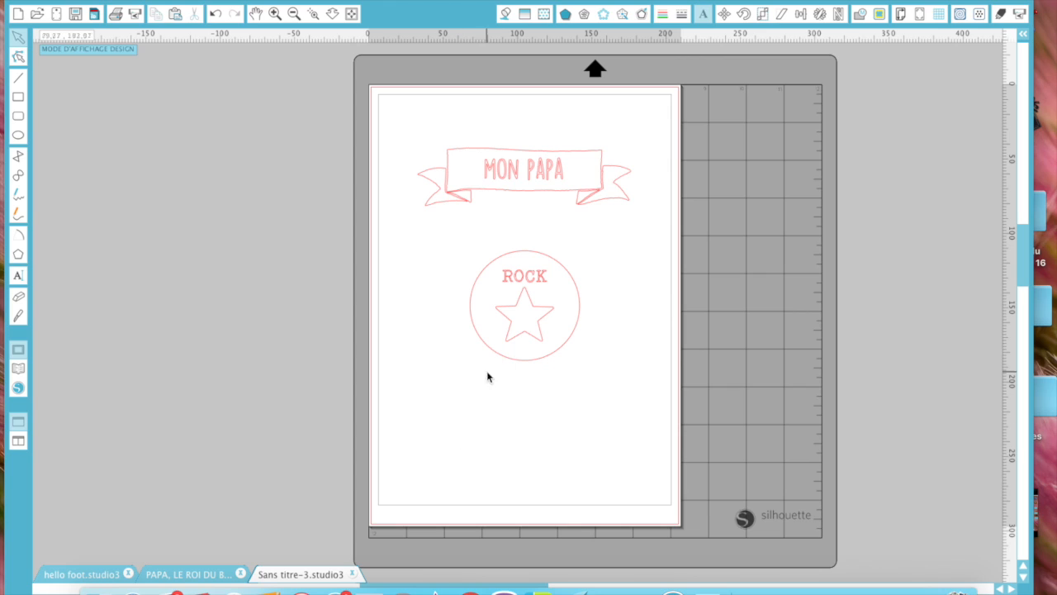
Select only the rock star circle, release its compound path and ungroup it
{"action": "left_click", "coordinate": [519, 338]}
{"action": "right_click", "coordinate": [521, 338]}
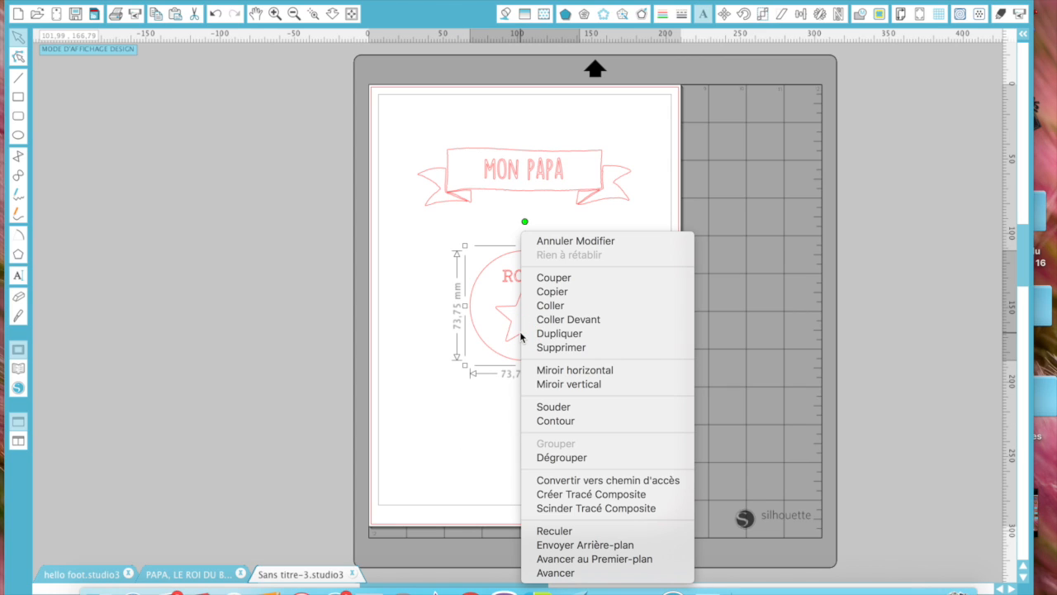
{"action": "left_click", "coordinate": [539, 508]}
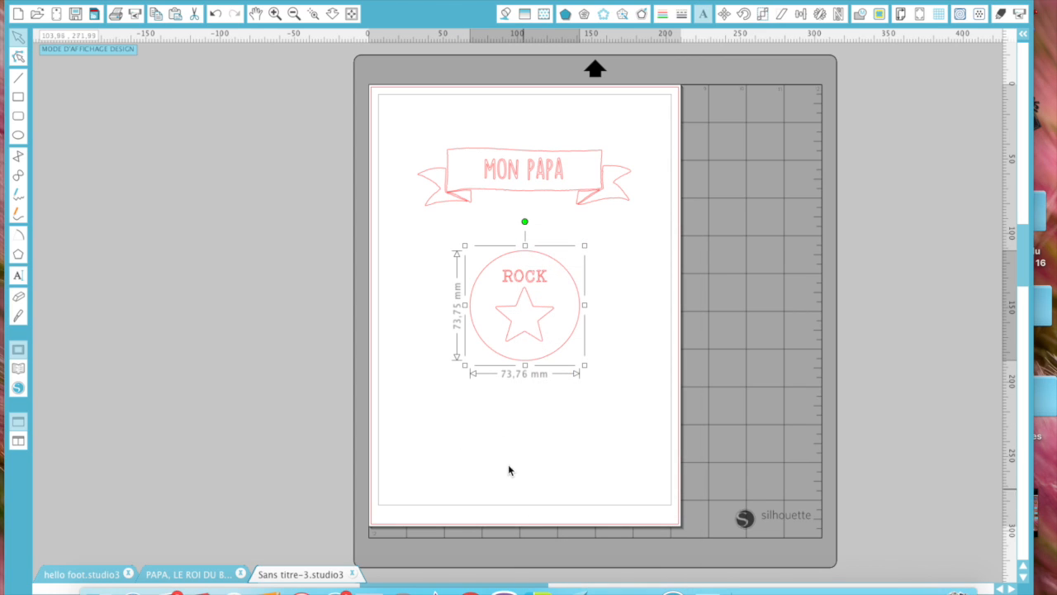
{"action": "right_click", "coordinate": [525, 265]}
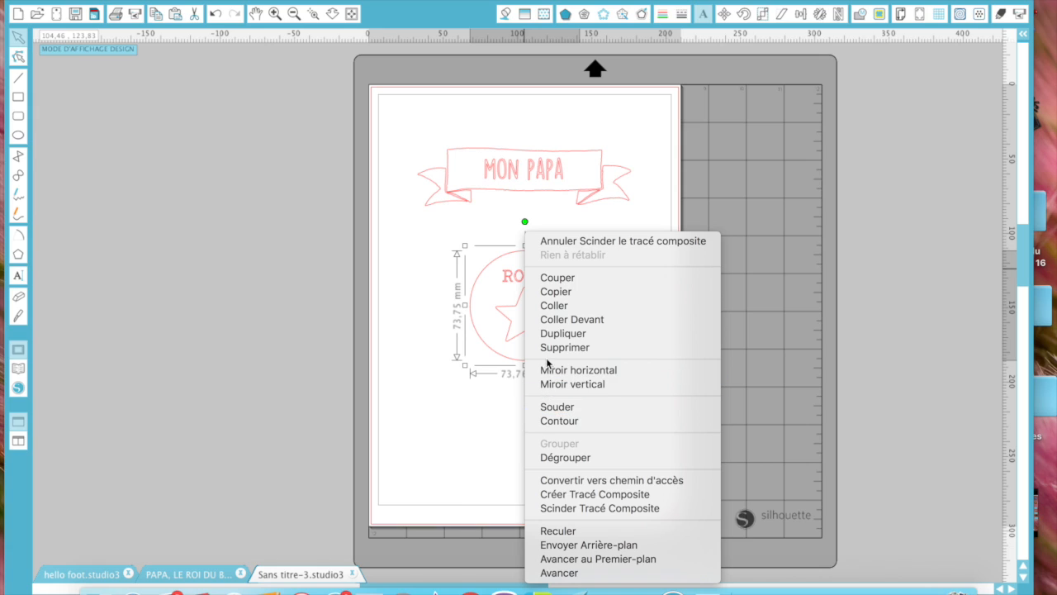
{"action": "left_click", "coordinate": [553, 459]}
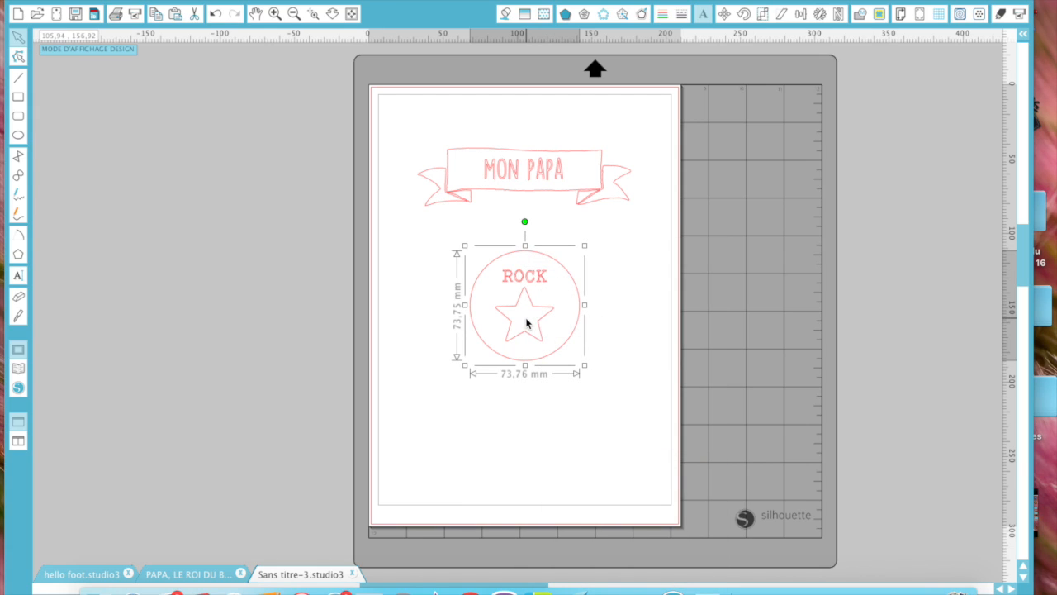
Release the compound path of the rock star circle design into separate shapes
{"action": "right_click", "coordinate": [526, 323]}
{"action": "left_click", "coordinate": [558, 498]}
{"action": "right_click", "coordinate": [494, 274]}
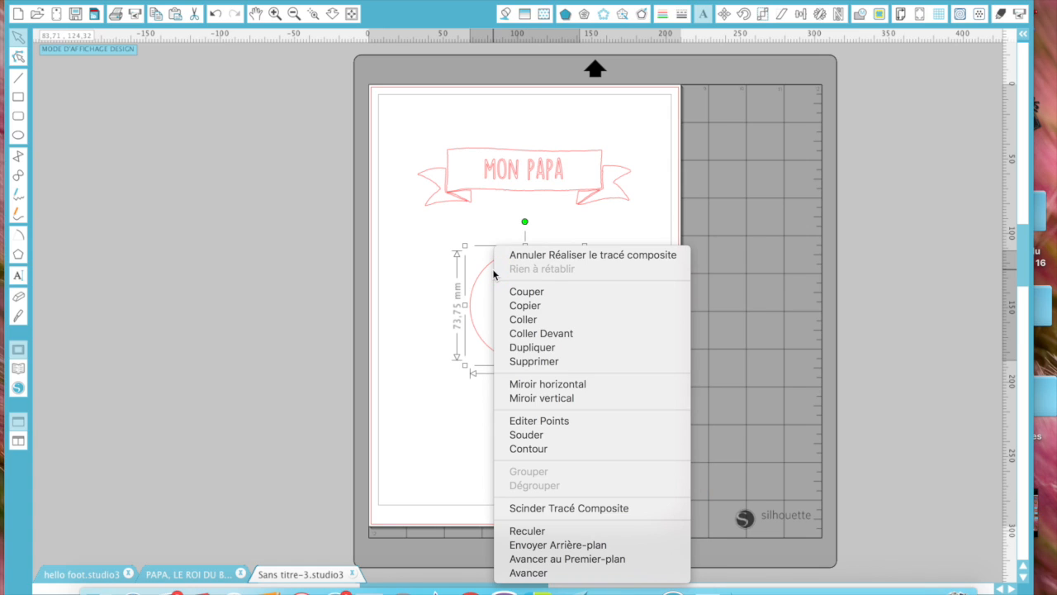
{"action": "left_click", "coordinate": [528, 509]}
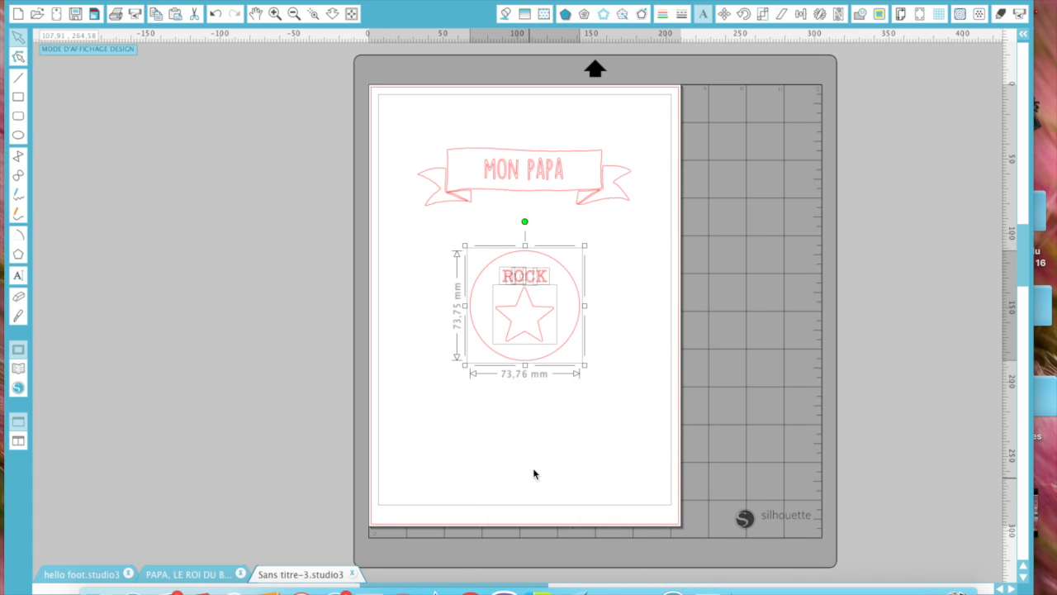
{"action": "left_click", "coordinate": [532, 478]}
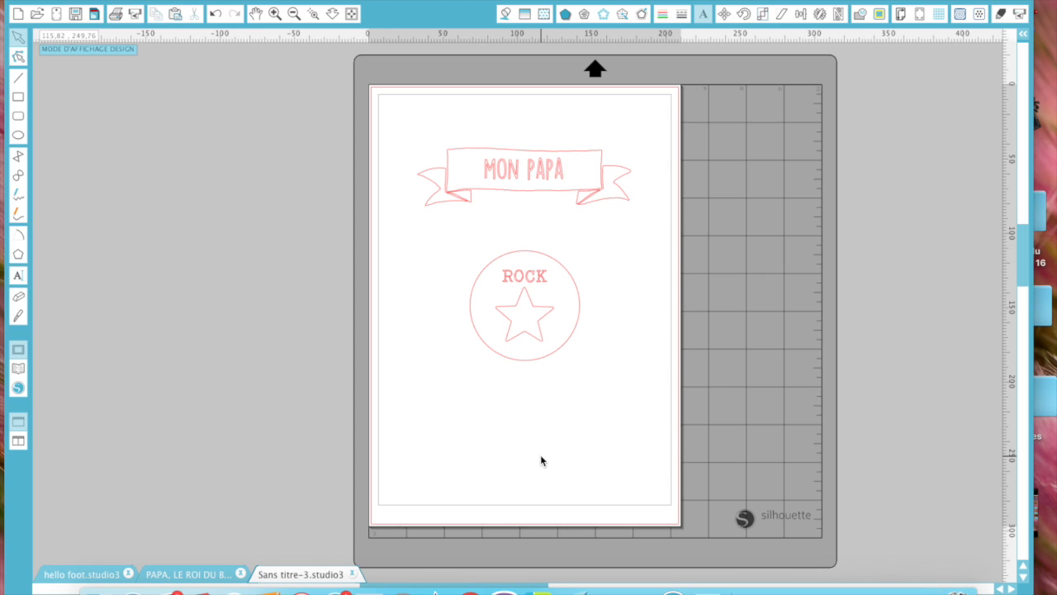
Pull the star out of the circle and delete the circle with its "ROCK" lettering
{"action": "right_click", "coordinate": [520, 307]}
{"action": "key", "text": "Escape"}
{"action": "left_click_drag", "start_coordinate": [519, 306], "coordinate": [400, 238]}
{"action": "left_click_drag", "start_coordinate": [472, 236], "coordinate": [588, 406]}
{"action": "key", "text": "Delete"}
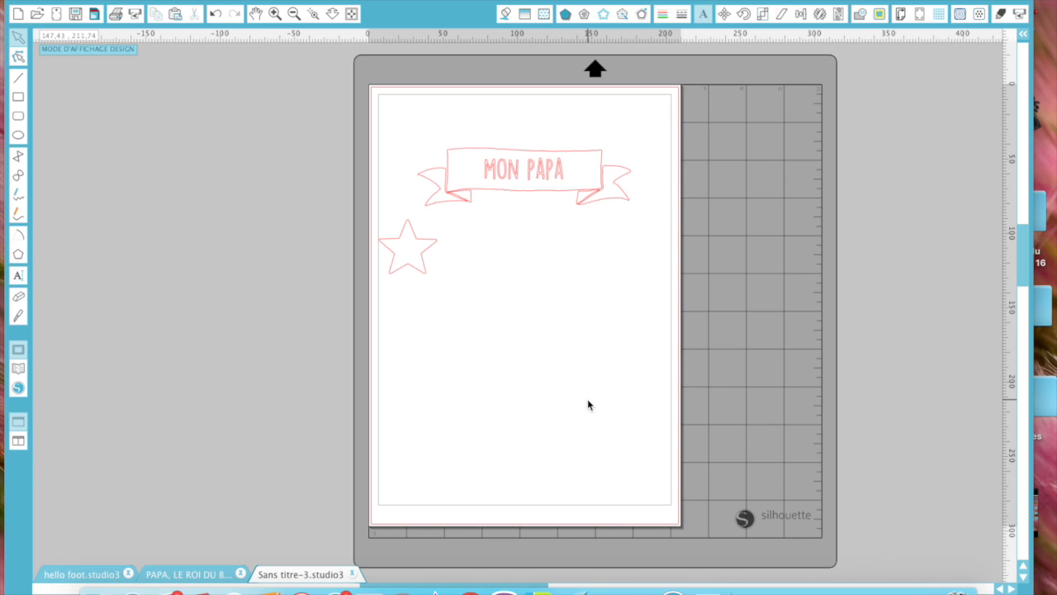
Place the star below the banner and scale it down to about 14 mm wide
{"action": "left_click", "coordinate": [427, 238]}
{"action": "left_click_drag", "start_coordinate": [427, 237], "coordinate": [537, 282]}
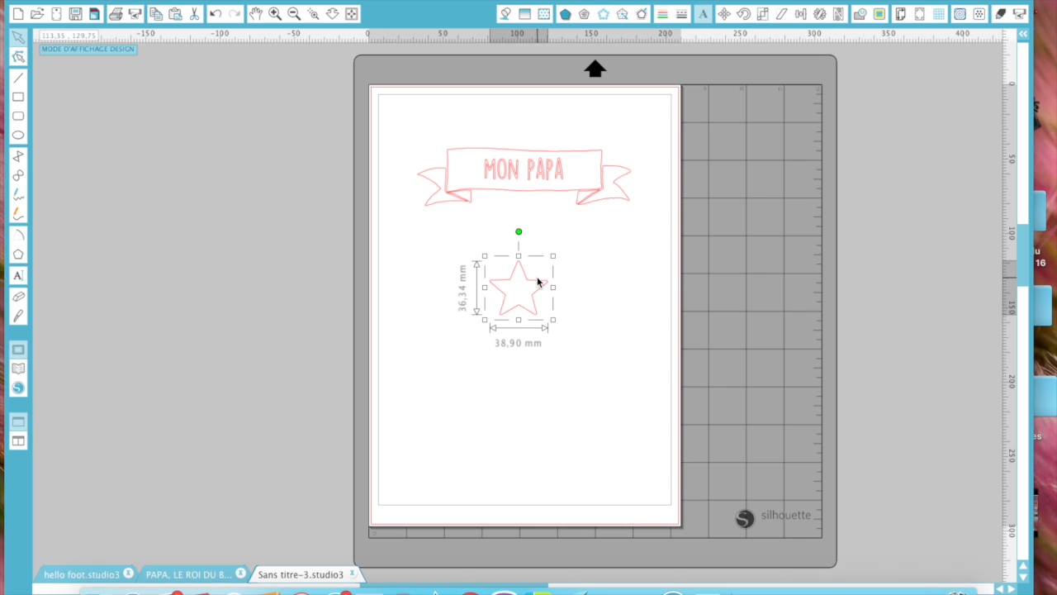
{"action": "left_click_drag", "start_coordinate": [553, 320], "coordinate": [519, 286]}
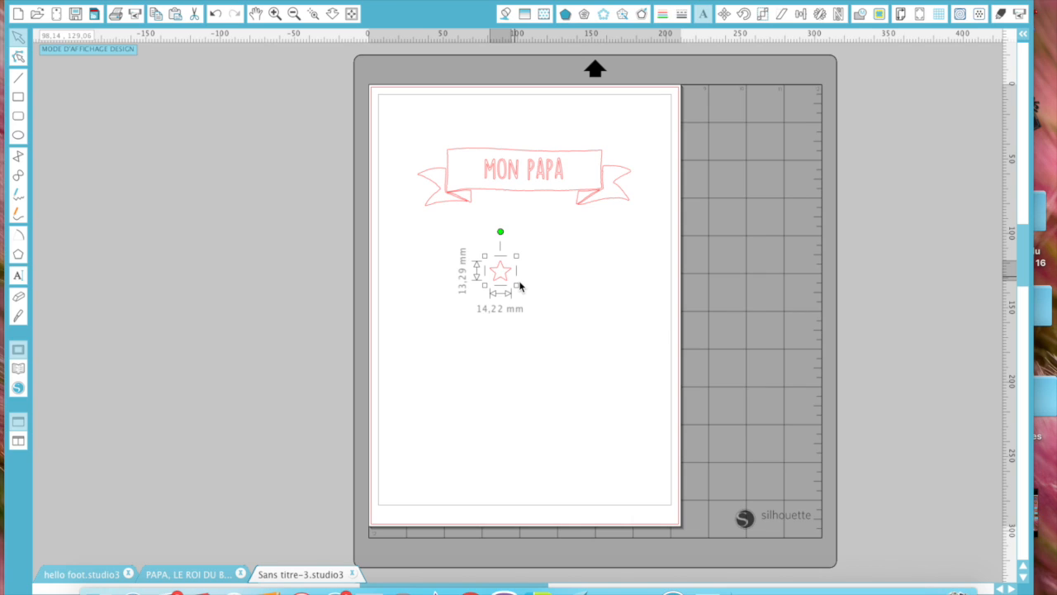
Duplicate the small star and move both stars onto the banner, with one just before the "MON PAPA" text
{"action": "key", "text": "super+d"}
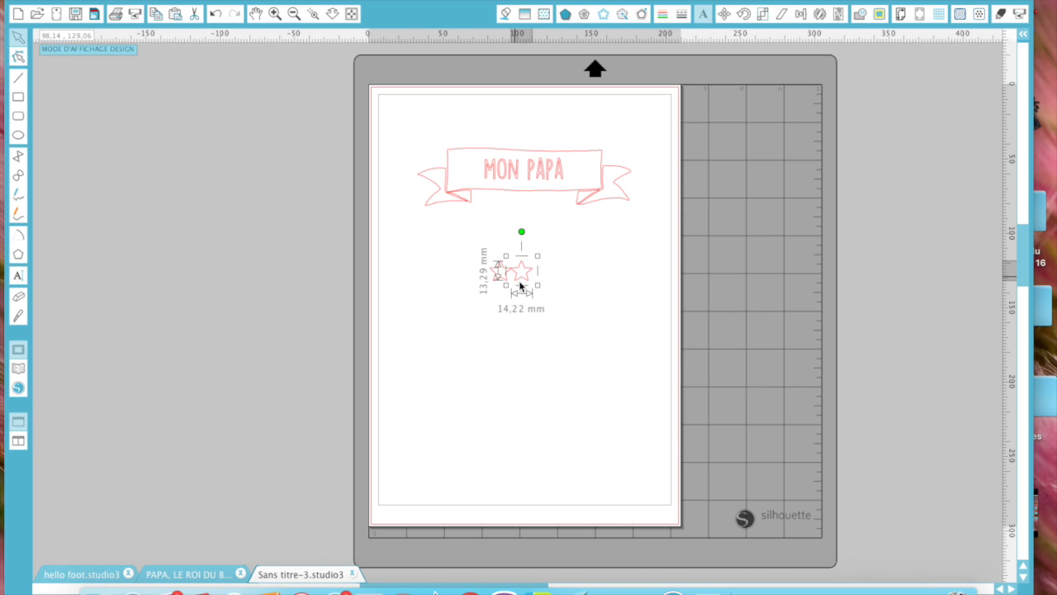
{"action": "left_click_drag", "start_coordinate": [456, 253], "coordinate": [584, 301]}
{"action": "left_click_drag", "start_coordinate": [522, 272], "coordinate": [490, 168]}
{"action": "left_click", "coordinate": [490, 231]}
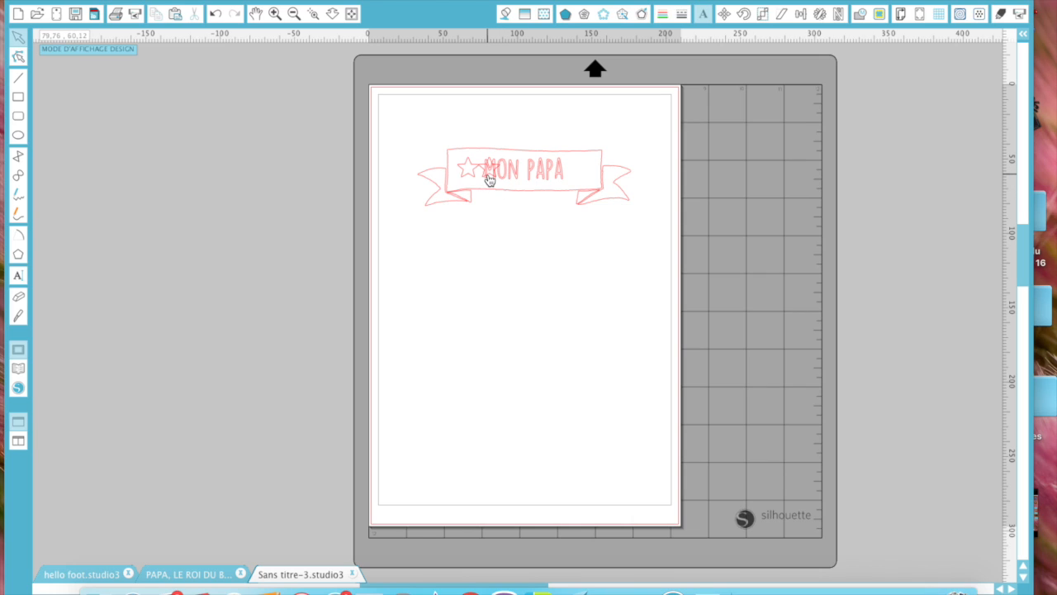
Try to shift the star overlapping the M to the far end of the banner, after the text
{"action": "left_click", "coordinate": [488, 179]}
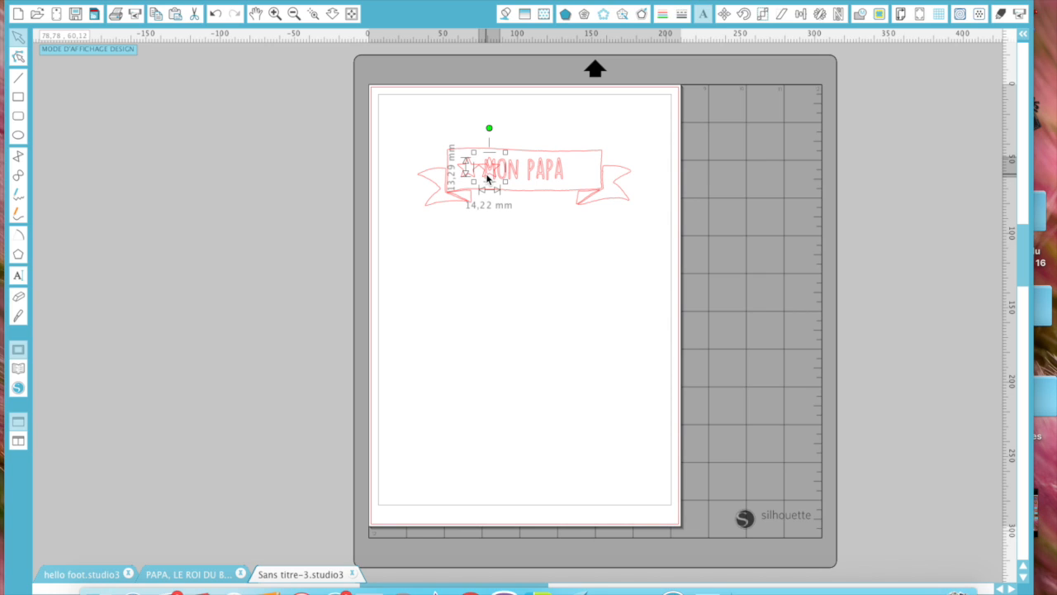
{"action": "key", "text": "Right"}
{"action": "key", "text": "Right"}
{"action": "key", "text": "Right"}
{"action": "key", "text": "Right"}
{"action": "key", "text": "Right"}
{"action": "key", "text": "Right"}
{"action": "key", "text": "Right"}
{"action": "key", "text": "Right"}
{"action": "key", "text": "Right"}
{"action": "key", "text": "Right"}
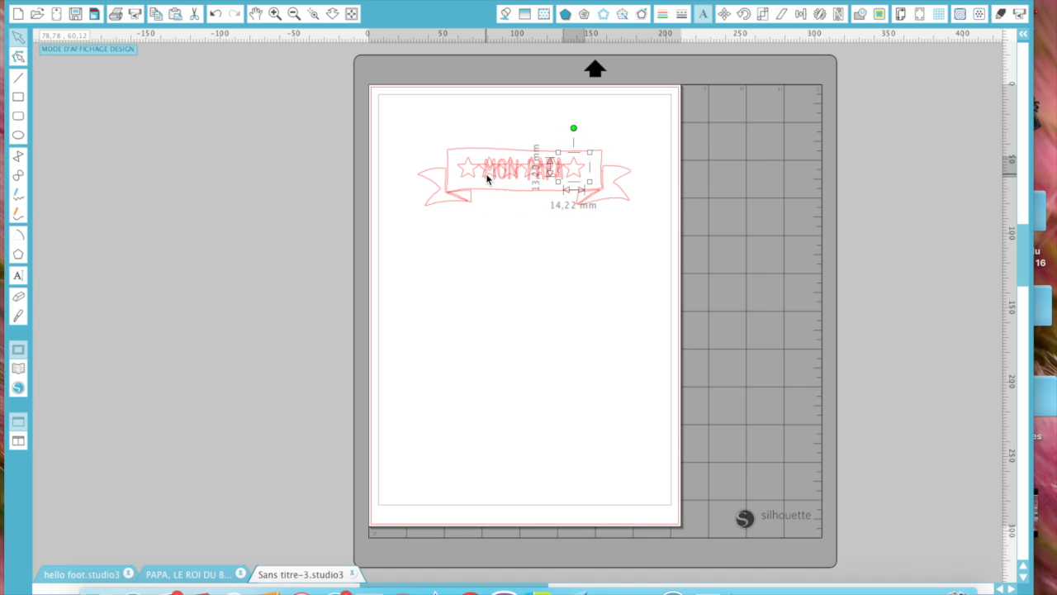
{"action": "key", "text": "Delete"}
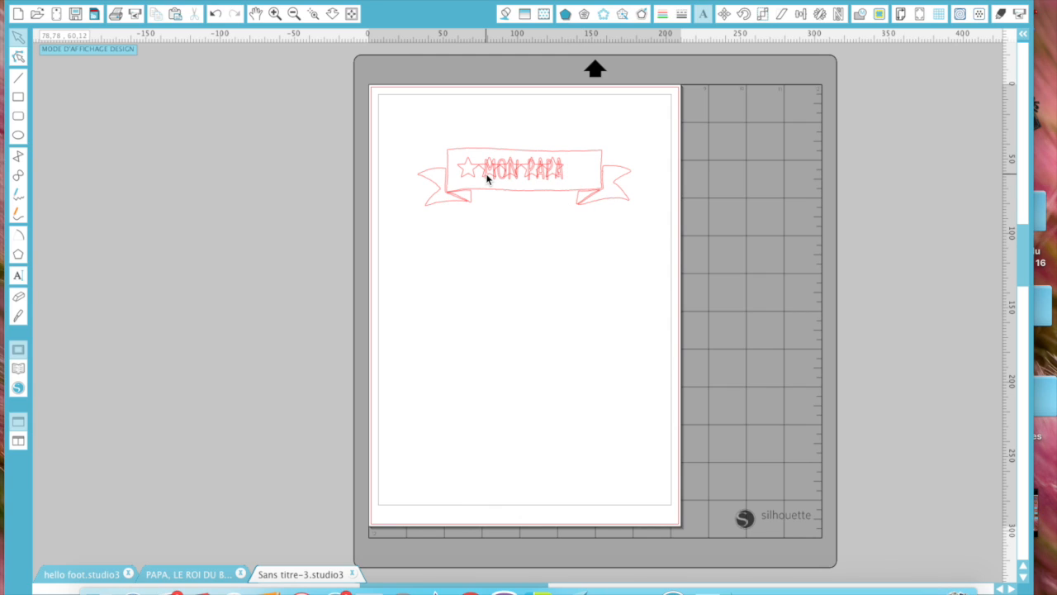
Undo the star deletion and the extra star copies made across the banner text
{"action": "left_click", "coordinate": [214, 14]}
{"action": "left_click", "coordinate": [214, 15]}
{"action": "left_click", "coordinate": [214, 15]}
{"action": "left_click", "coordinate": [214, 14]}
{"action": "left_click", "coordinate": [214, 15]}
{"action": "left_click", "coordinate": [214, 15]}
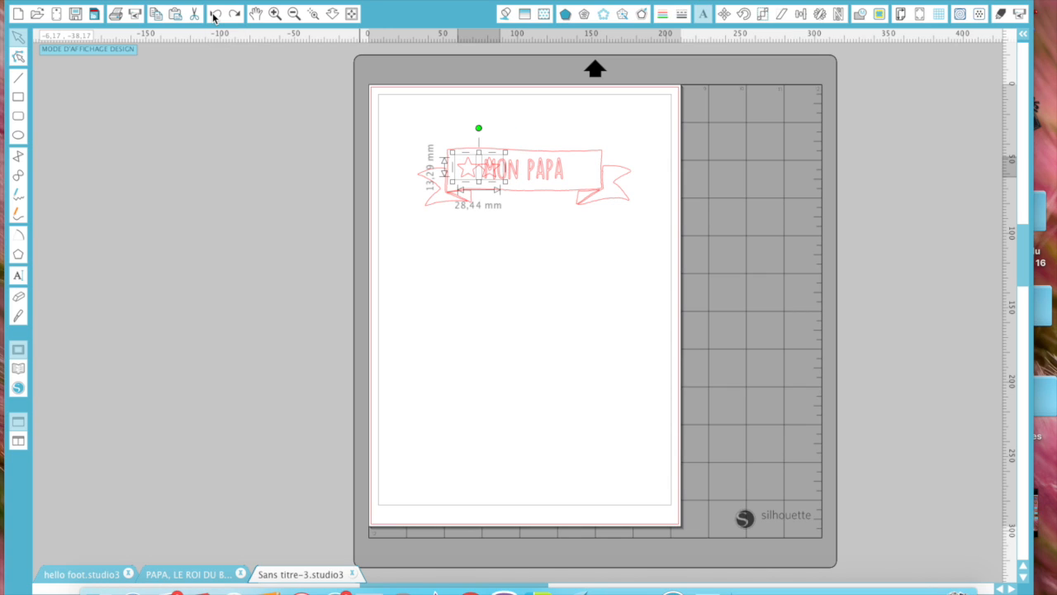
{"action": "left_click", "coordinate": [406, 333]}
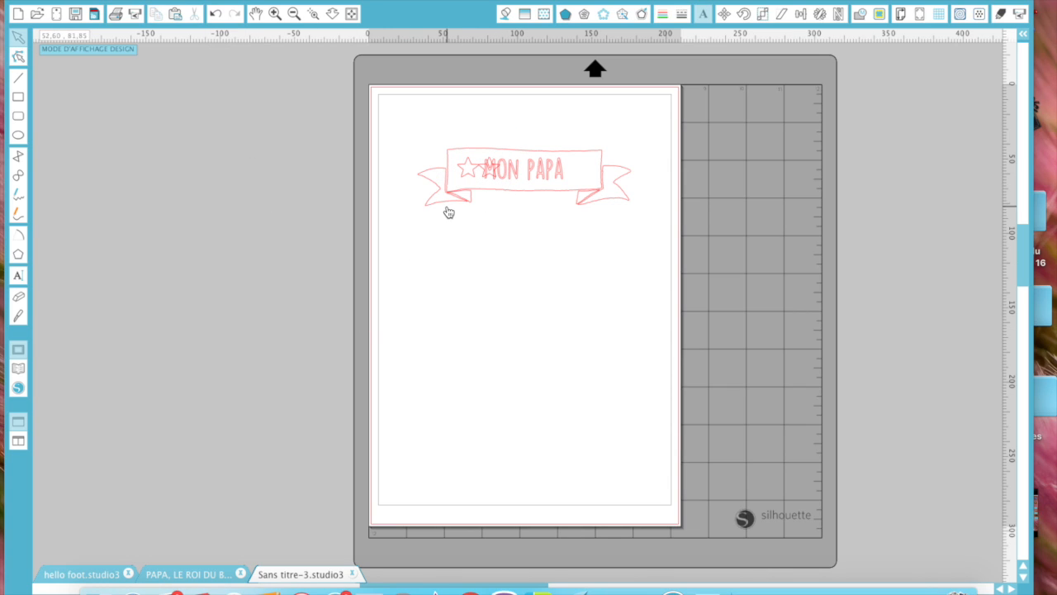
Nudge the star overlapping the M horizontally across the banner to the empty space after "MON PAPA"
{"action": "left_click", "coordinate": [486, 181]}
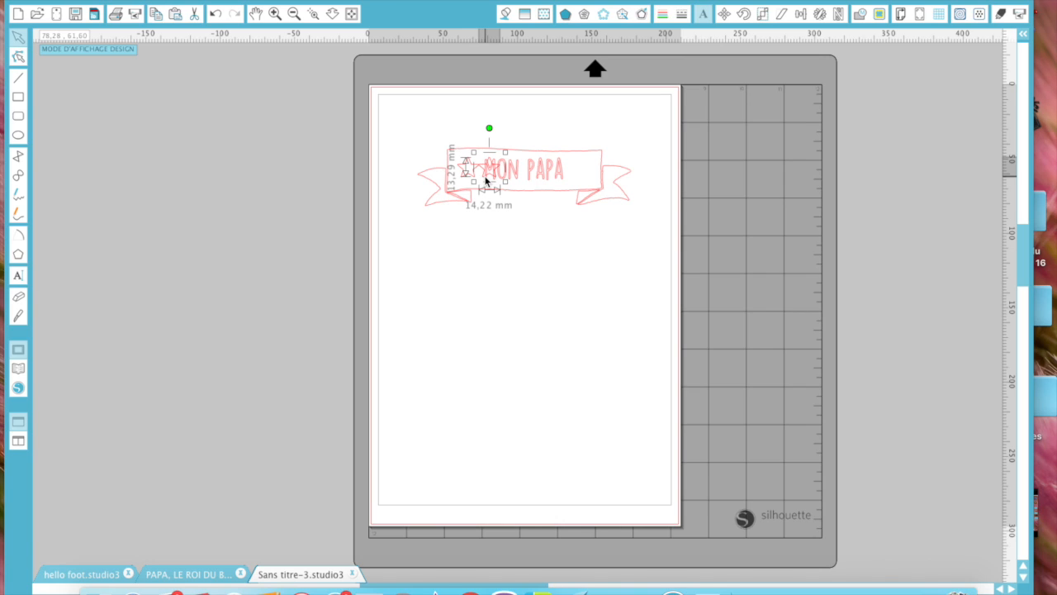
{"action": "key", "text": "Right"}
{"action": "key", "text": "Right"}
{"action": "key", "text": "Right"}
{"action": "key", "text": "Right"}
{"action": "key", "text": "Right"}
{"action": "key", "text": "Right"}
{"action": "key", "text": "Right"}
{"action": "key", "text": "Right"}
{"action": "key", "text": "Right"}
{"action": "key", "text": "Right"}
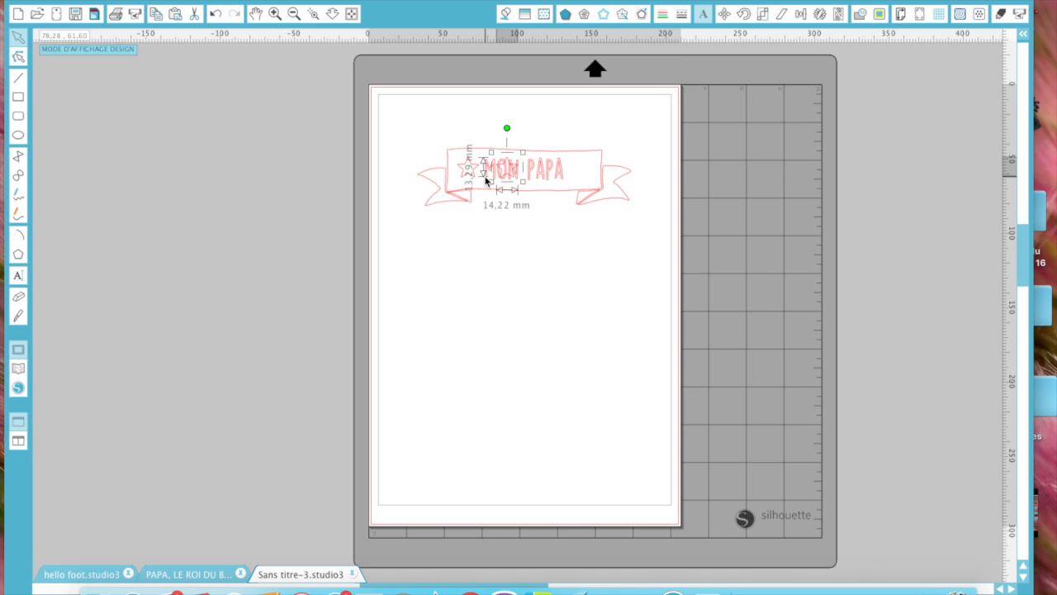
{"action": "key", "text": "Right"}
{"action": "key", "text": "Right"}
{"action": "key", "text": "Right"}
{"action": "key", "text": "Right"}
{"action": "key", "text": "Right"}
{"action": "key", "text": "Right"}
{"action": "key", "text": "Right"}
{"action": "key", "text": "Right"}
{"action": "key", "text": "Right"}
{"action": "key", "text": "Right"}
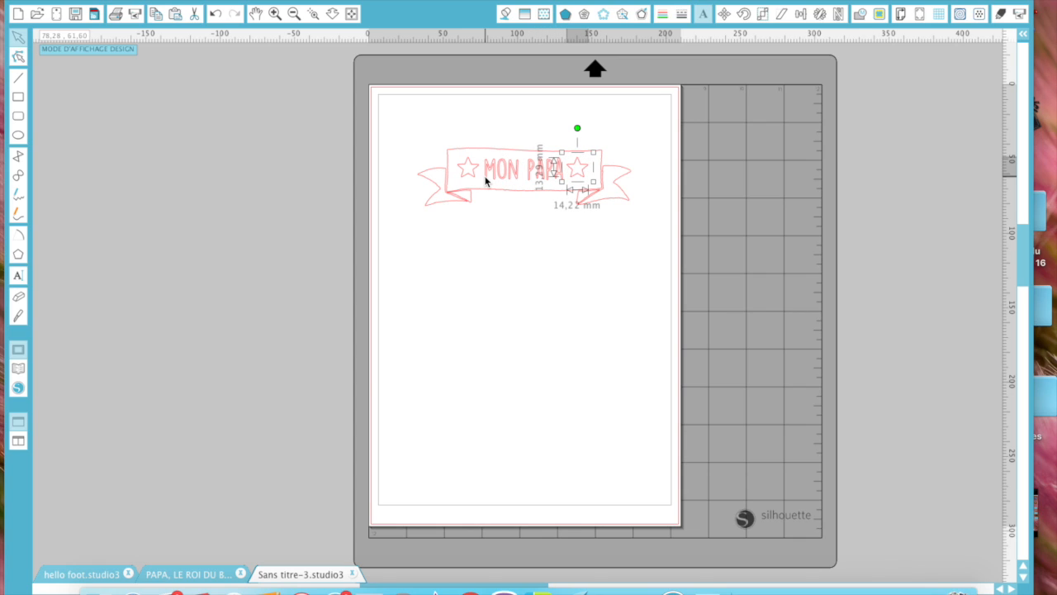
{"action": "key", "text": "Right"}
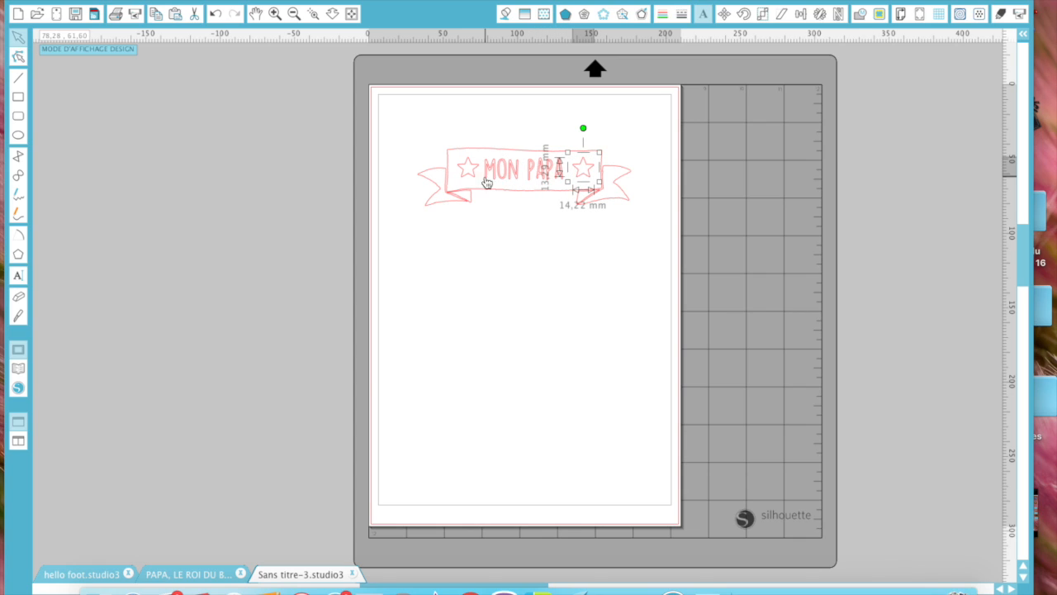
Align the "MON PAPA" text and both stars to their vertical middle and space them evenly horizontally
{"action": "left_click", "coordinate": [486, 181], "text": "shift"}
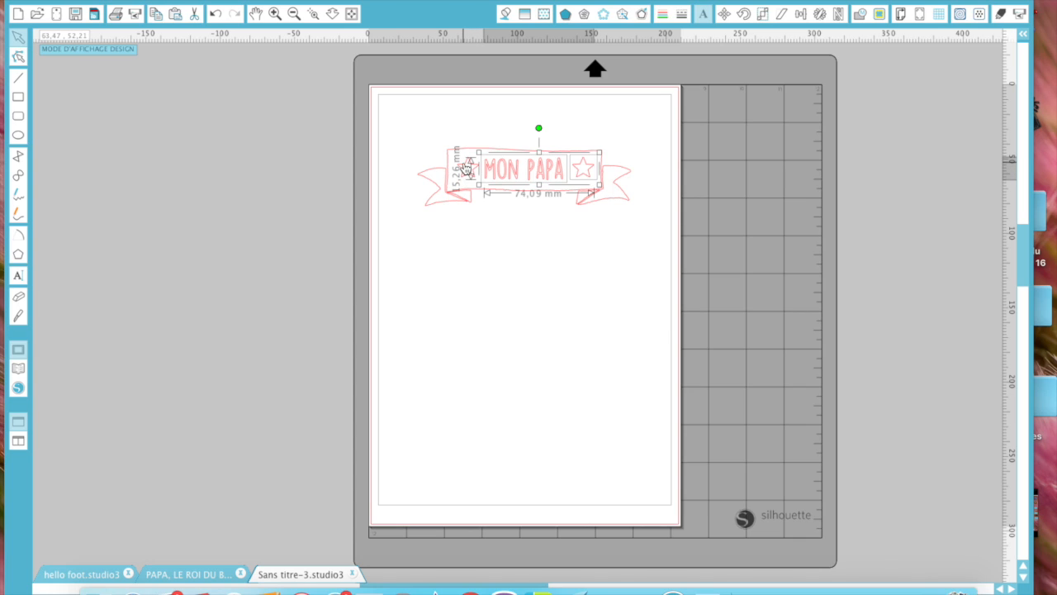
{"action": "left_click", "coordinate": [469, 168], "text": "shift"}
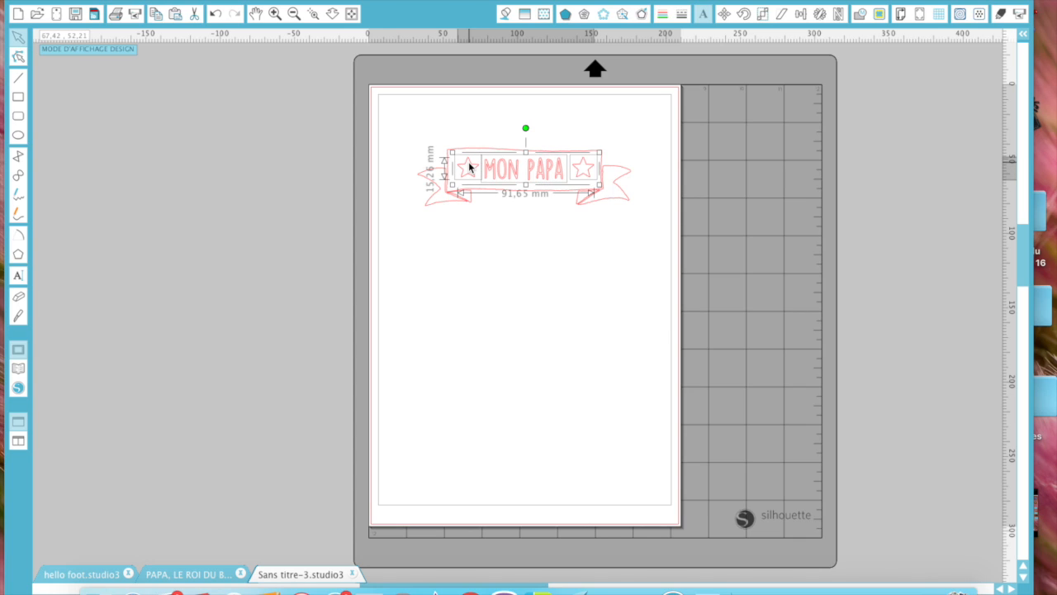
{"action": "left_click", "coordinate": [801, 18]}
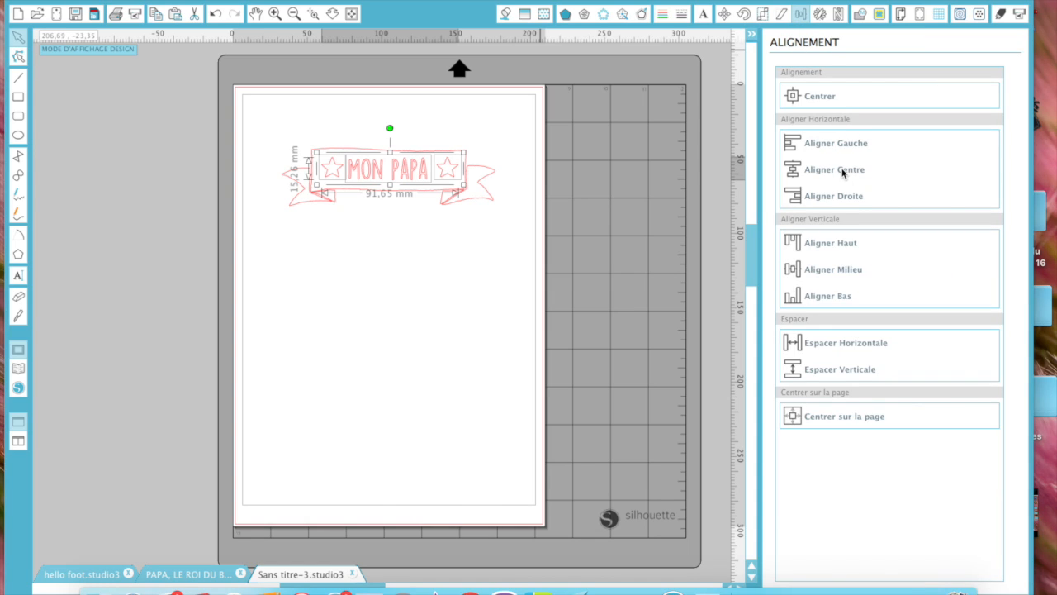
{"action": "left_click", "coordinate": [820, 270]}
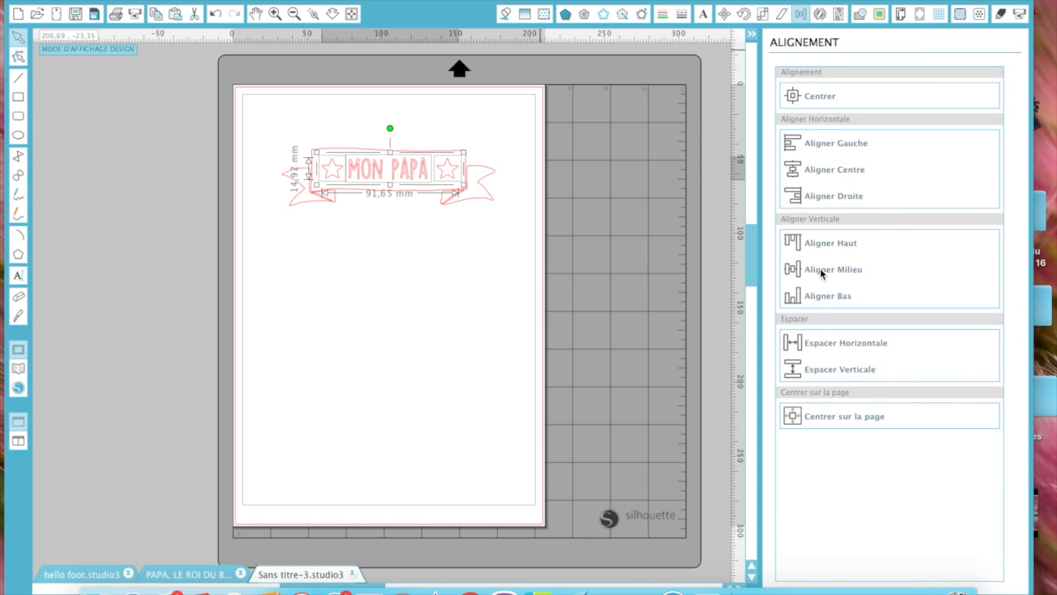
{"action": "left_click", "coordinate": [826, 342]}
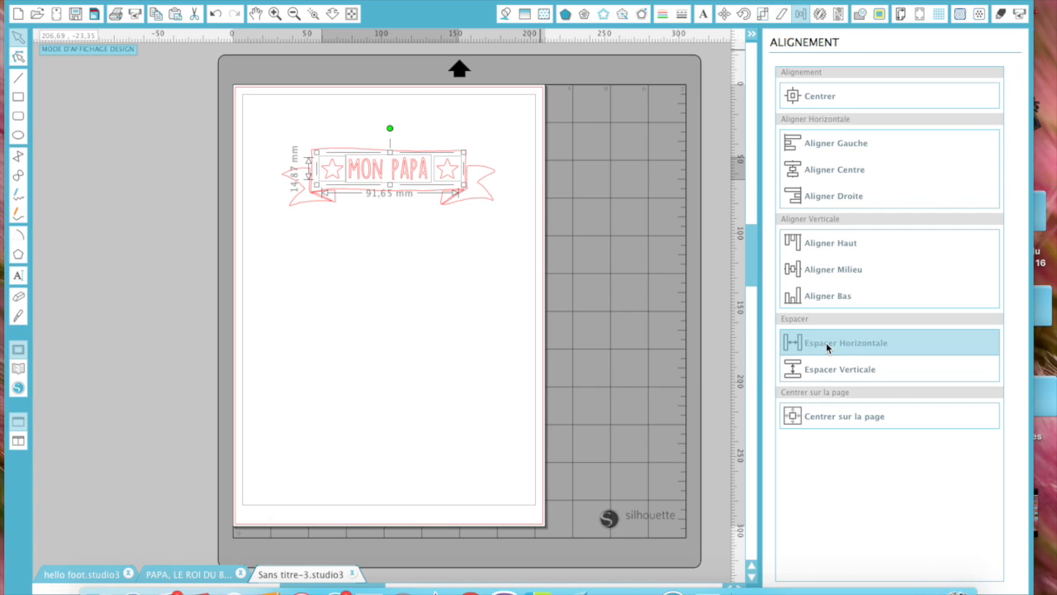
{"action": "left_click", "coordinate": [522, 369]}
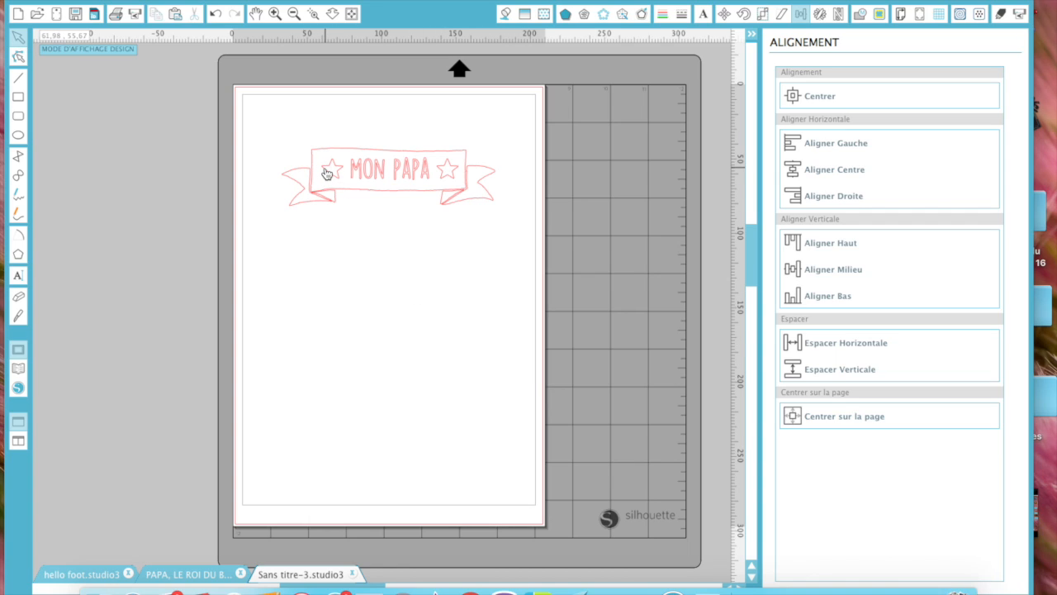
Set the banner, text and stars to no cut (Aucune Découpe) and hide the cut-line display
{"action": "left_click", "coordinate": [281, 127]}
{"action": "left_click_drag", "start_coordinate": [281, 127], "coordinate": [520, 280]}
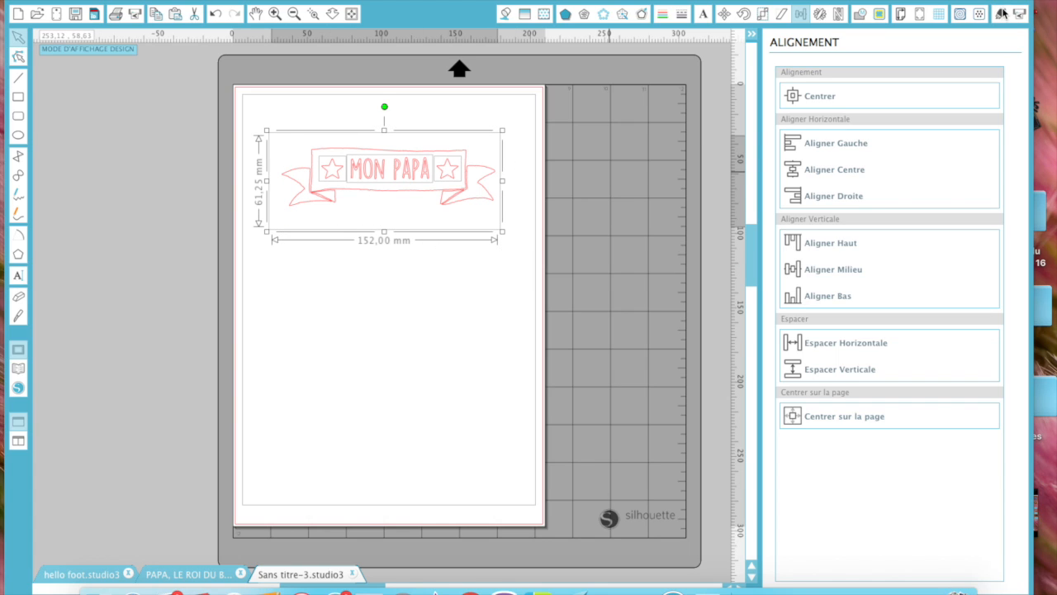
{"action": "left_click", "coordinate": [1000, 13]}
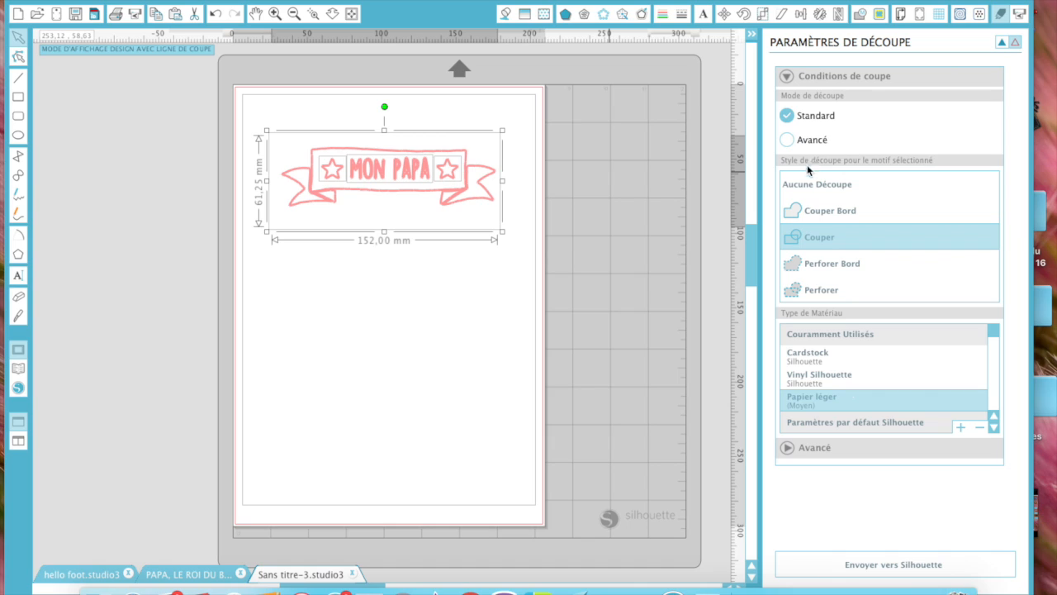
{"action": "left_click", "coordinate": [809, 185]}
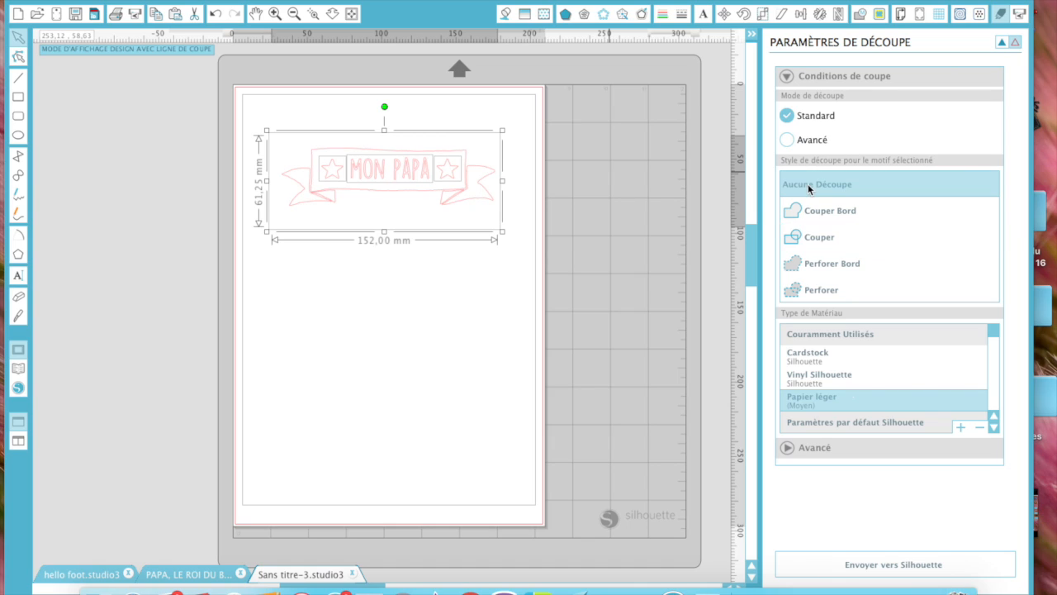
{"action": "left_click", "coordinate": [368, 347]}
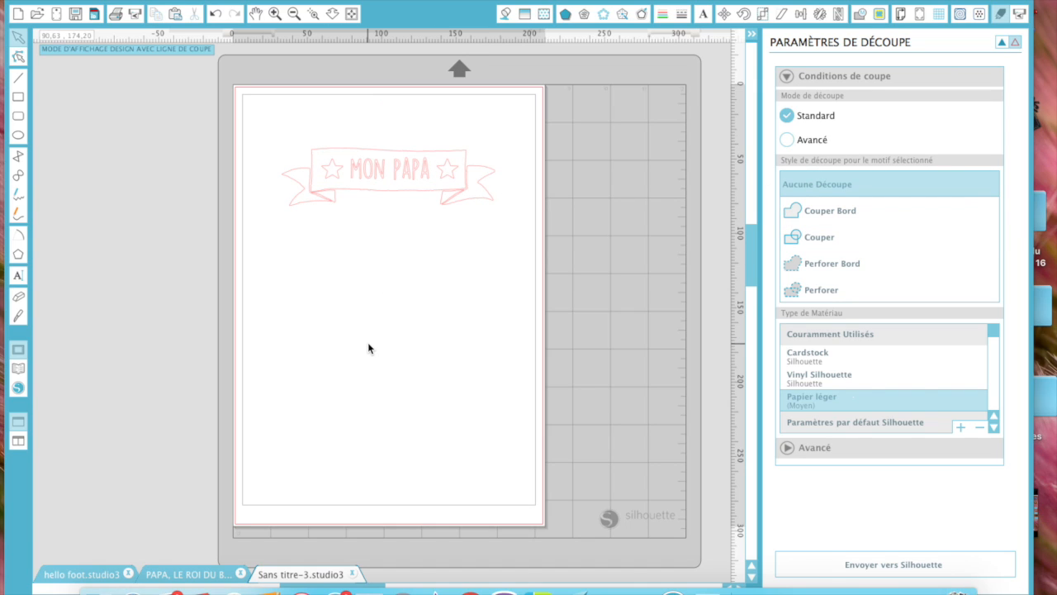
{"action": "left_click", "coordinate": [1004, 43]}
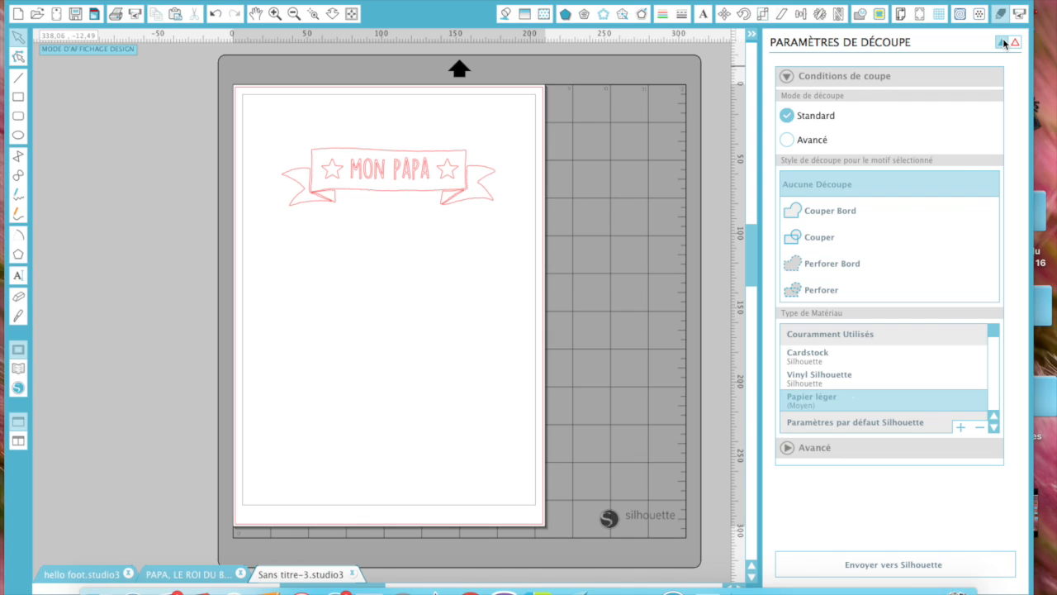
Fill the banner shape with black
{"action": "left_click", "coordinate": [388, 195]}
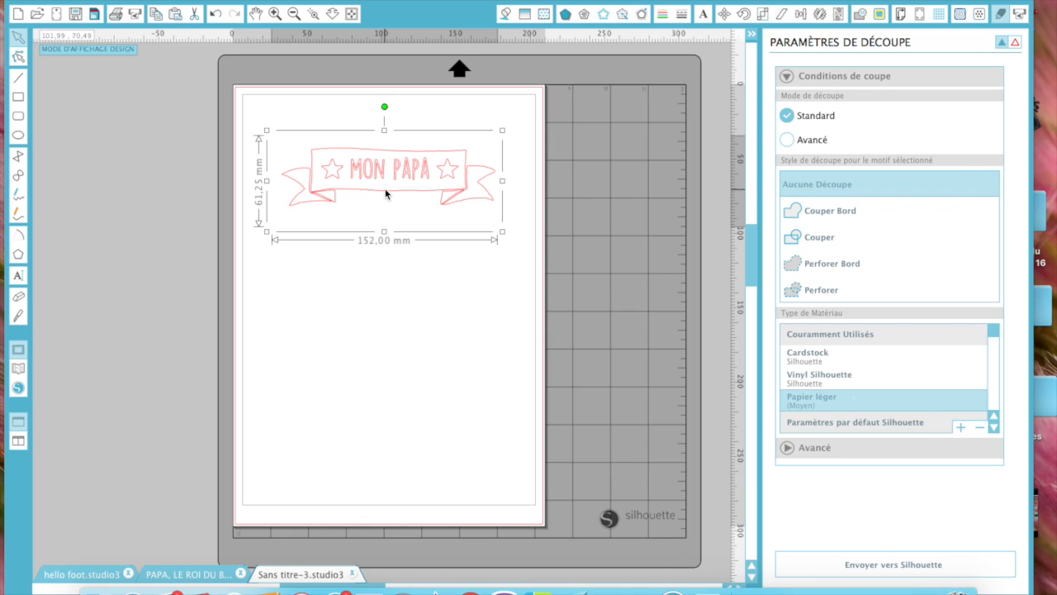
{"action": "left_click", "coordinate": [506, 15]}
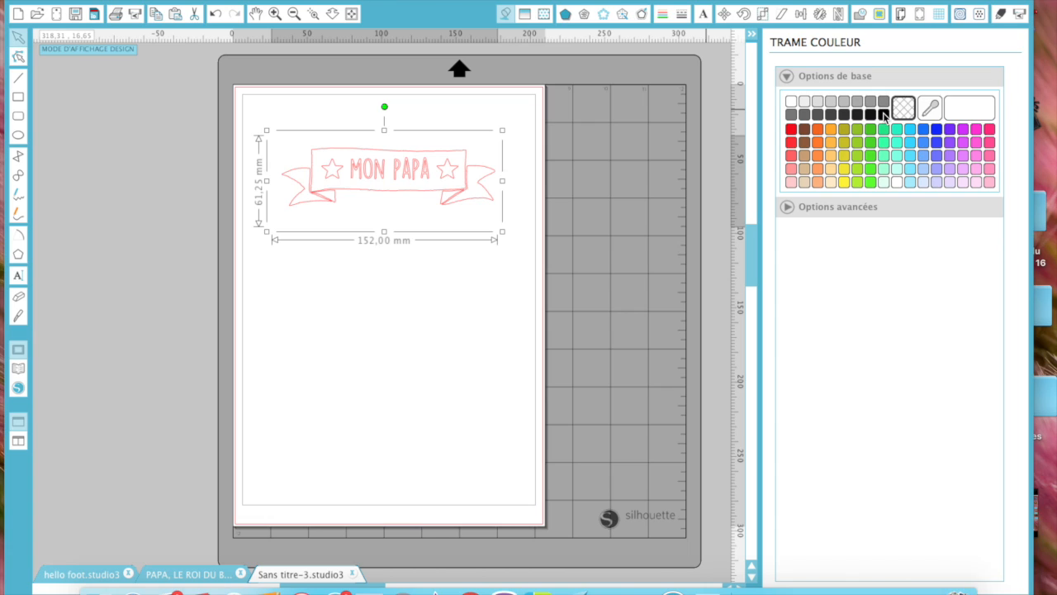
{"action": "left_click", "coordinate": [883, 114]}
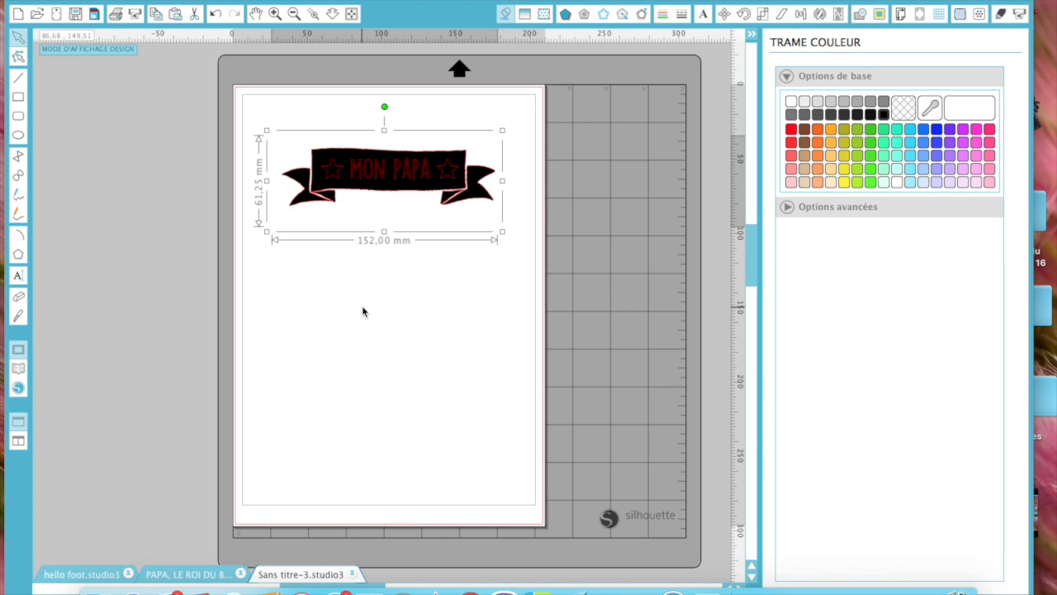
{"action": "key", "text": "Escape"}
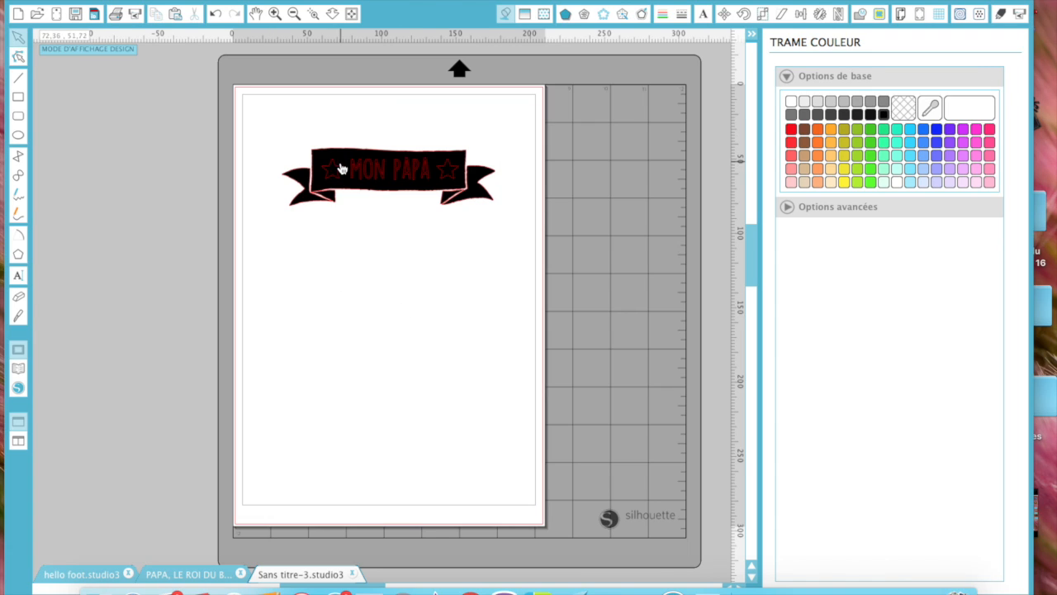
Move the black banner below the lettering and fill the "MON PAPA" text and both stars with white
{"action": "left_click", "coordinate": [341, 169]}
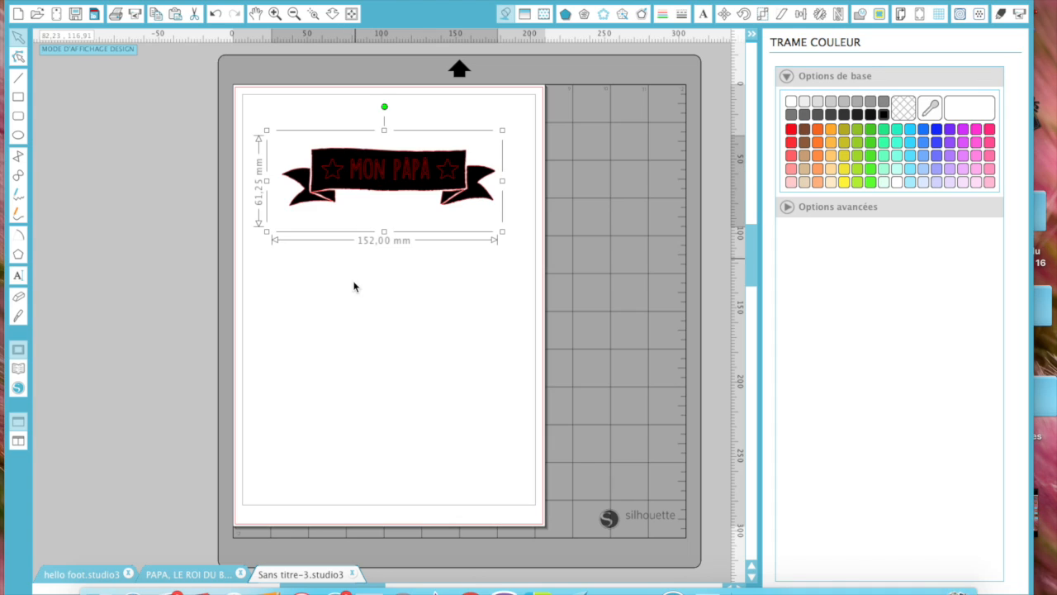
{"action": "left_click", "coordinate": [354, 287]}
{"action": "left_click", "coordinate": [340, 169]}
{"action": "left_click_drag", "start_coordinate": [342, 181], "coordinate": [345, 277]}
{"action": "left_click_drag", "start_coordinate": [289, 137], "coordinate": [460, 199]}
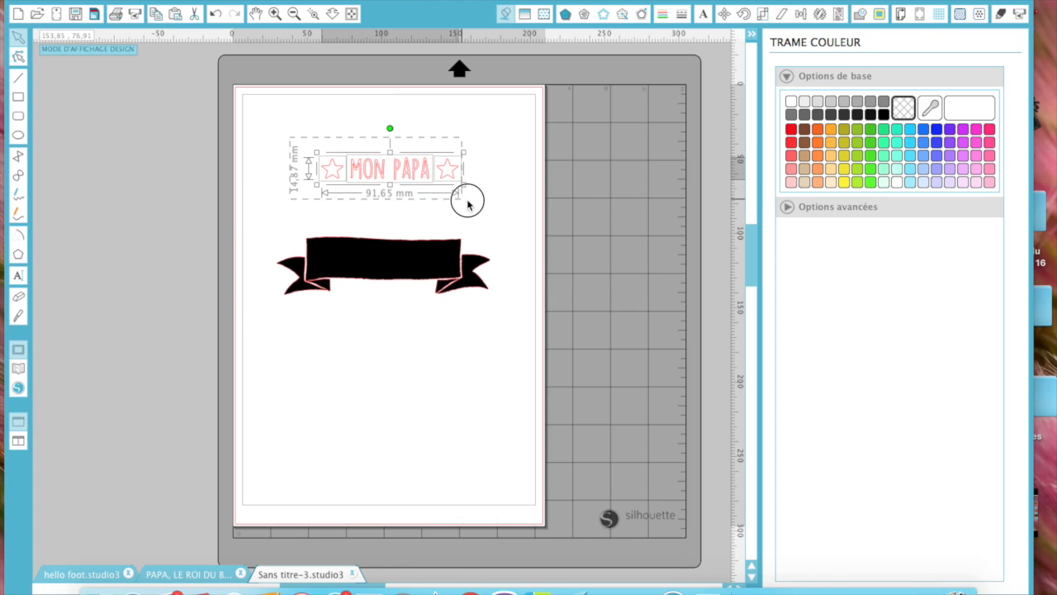
{"action": "left_click", "coordinate": [790, 102]}
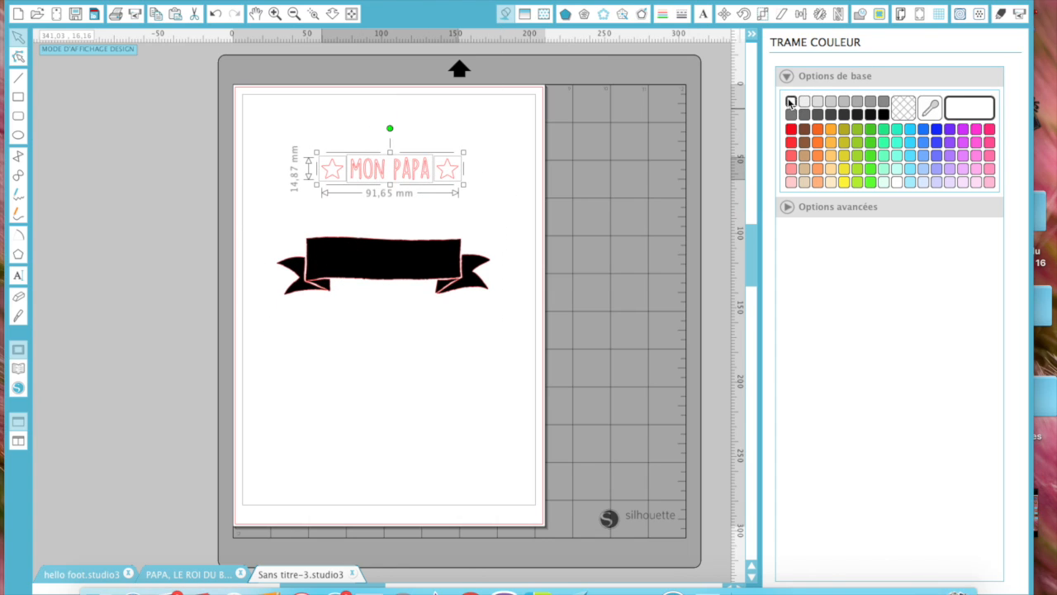
Make the outlines of the "MON PAPA" text and stars transparent, and move the black banner up behind them
{"action": "left_click", "coordinate": [663, 15]}
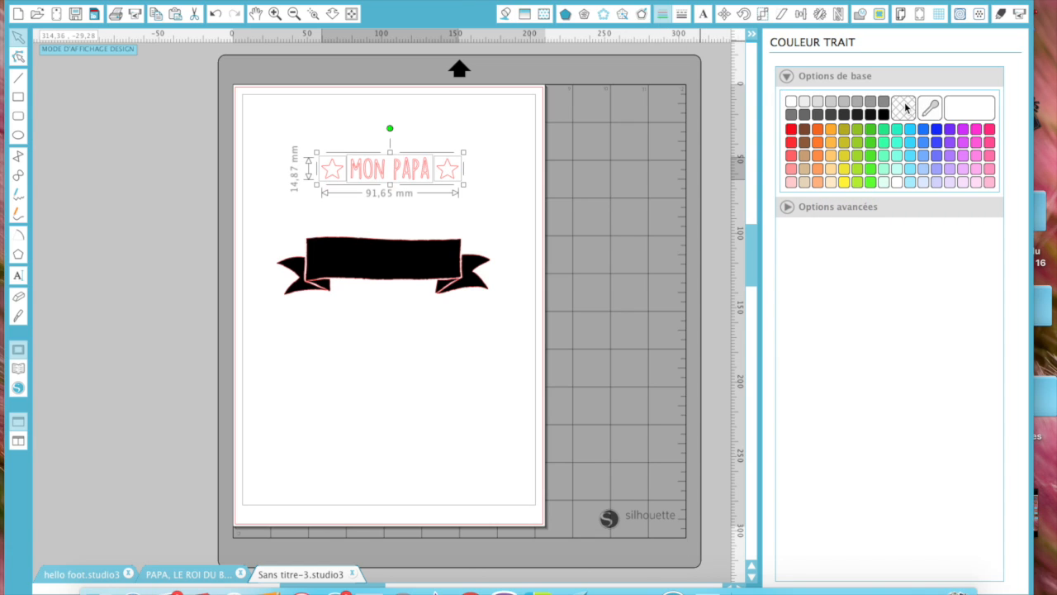
{"action": "left_click", "coordinate": [907, 108]}
{"action": "right_click", "coordinate": [425, 272]}
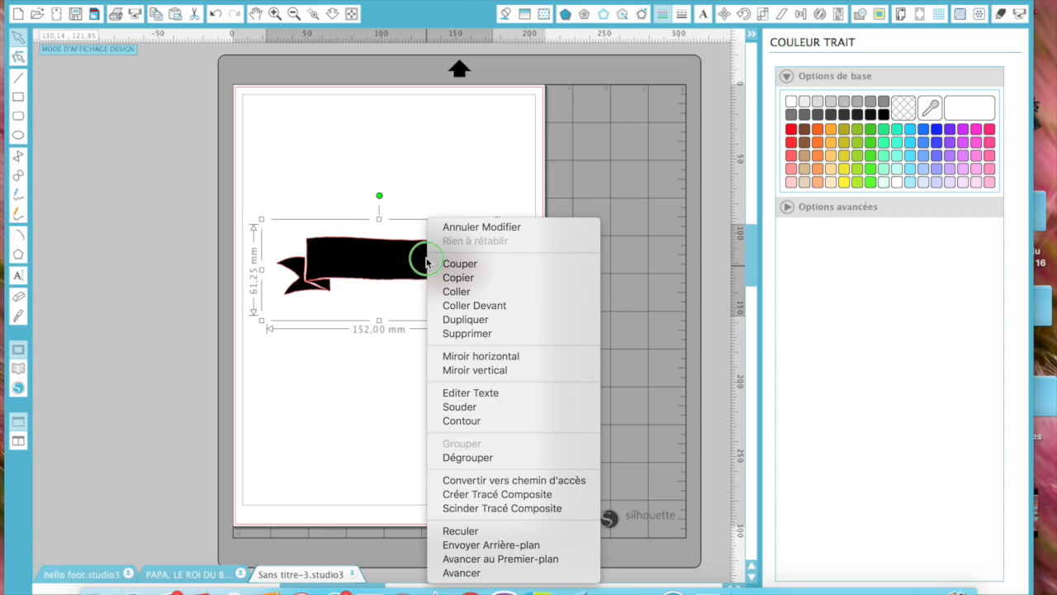
{"action": "left_click", "coordinate": [426, 264]}
{"action": "left_click_drag", "start_coordinate": [425, 265], "coordinate": [429, 171]}
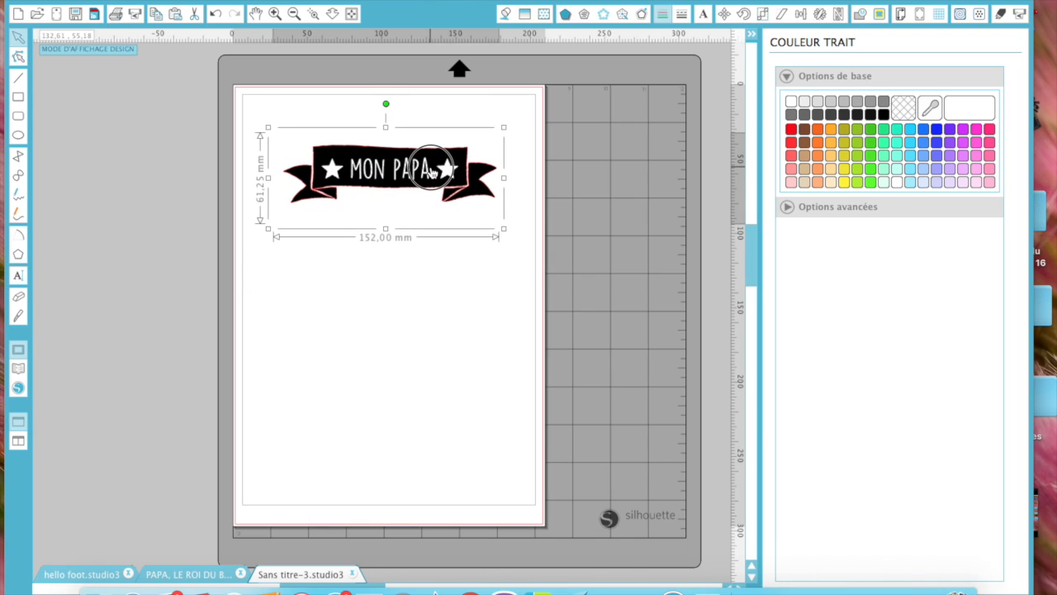
{"action": "left_click_drag", "start_coordinate": [430, 171], "coordinate": [431, 173]}
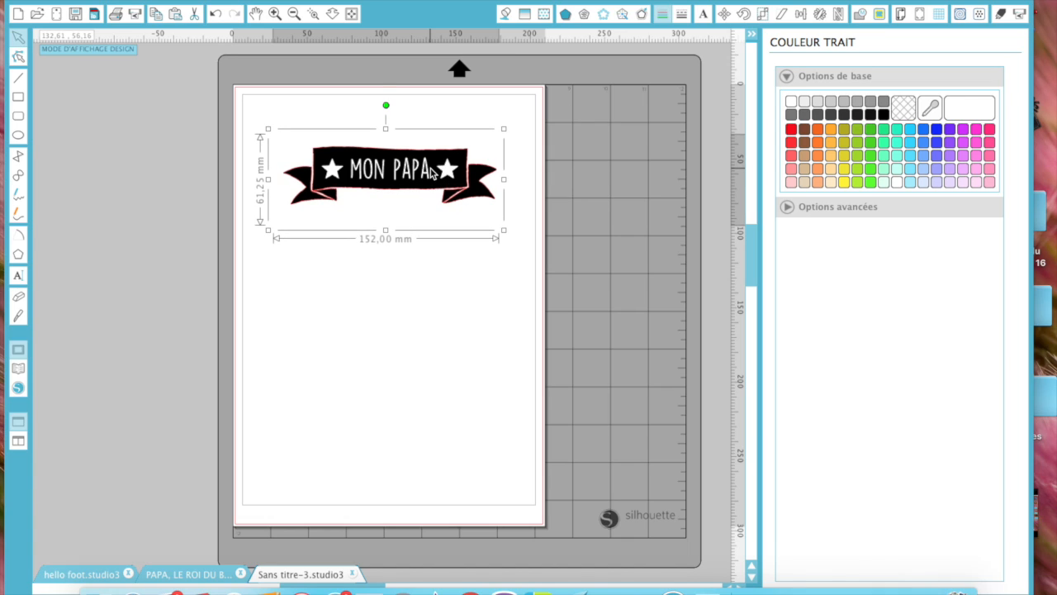
{"action": "left_click", "coordinate": [375, 233]}
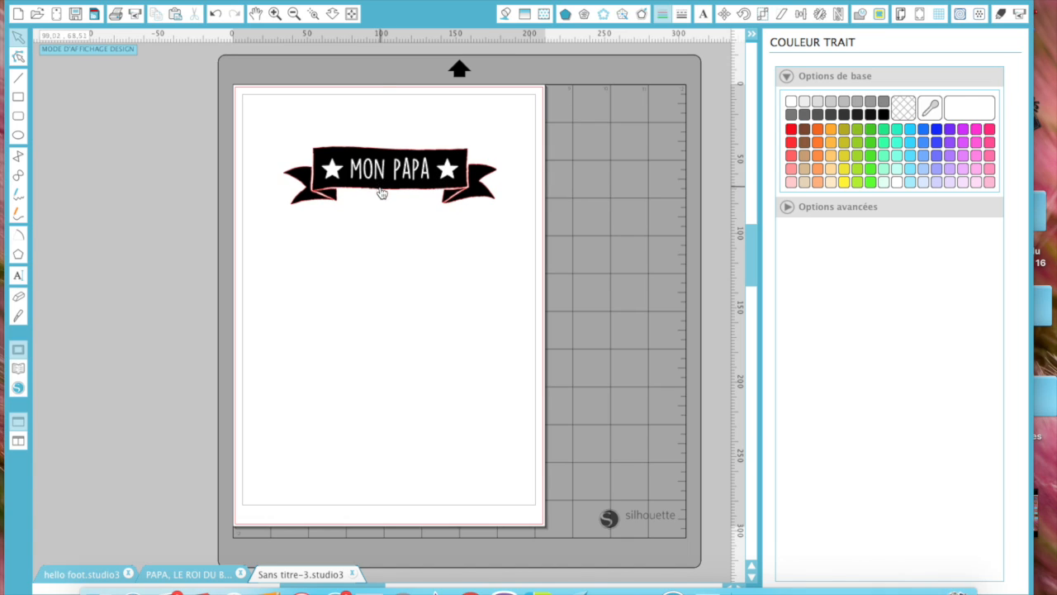
Add a 2.0 mm rounded outer contour around the black banner
{"action": "left_click", "coordinate": [381, 192]}
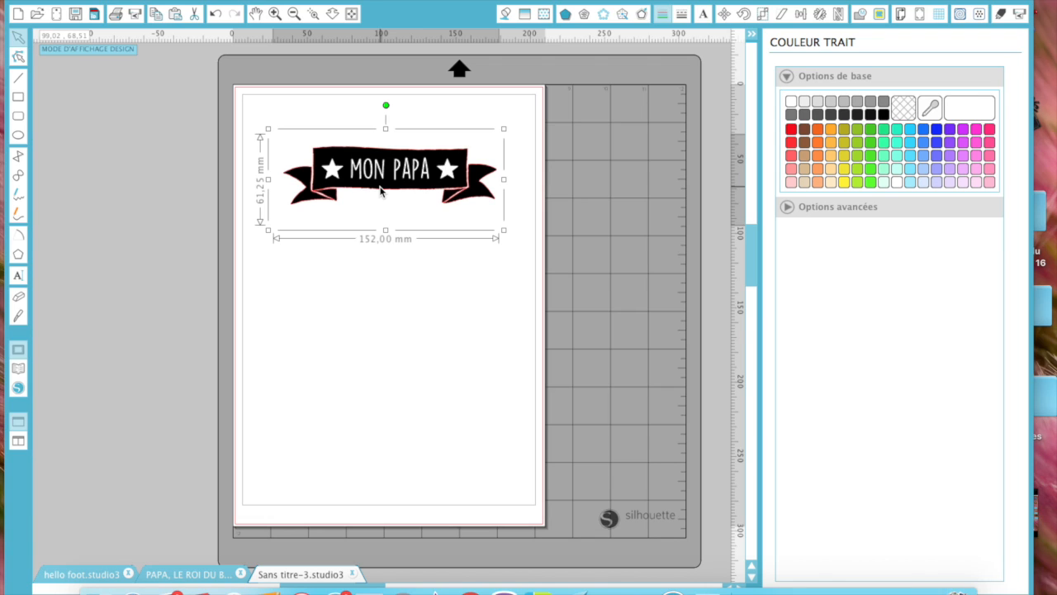
{"action": "left_click", "coordinate": [641, 15]}
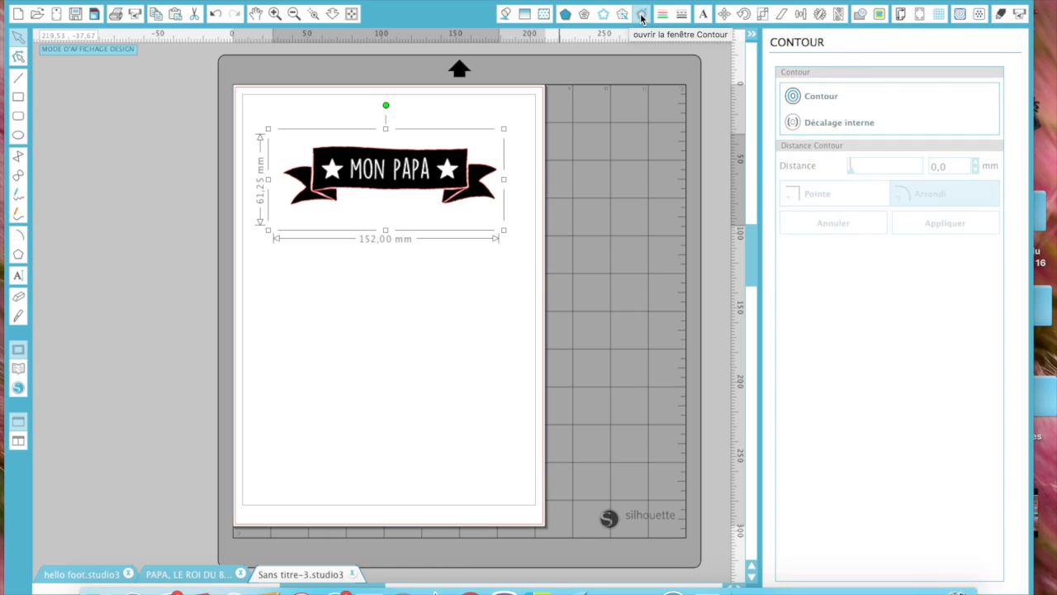
{"action": "left_click", "coordinate": [822, 99]}
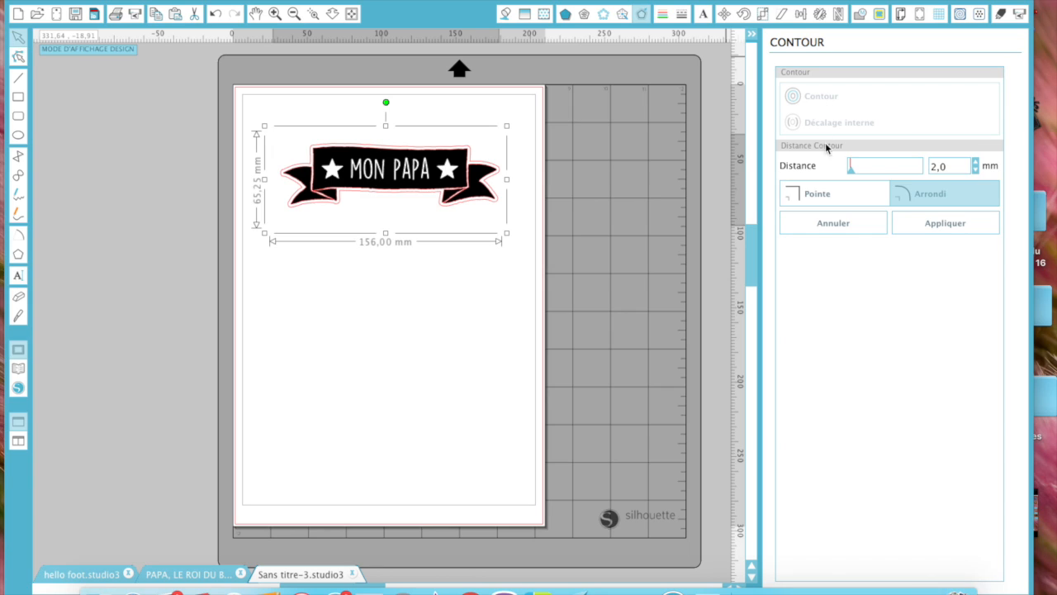
{"action": "left_click", "coordinate": [942, 224]}
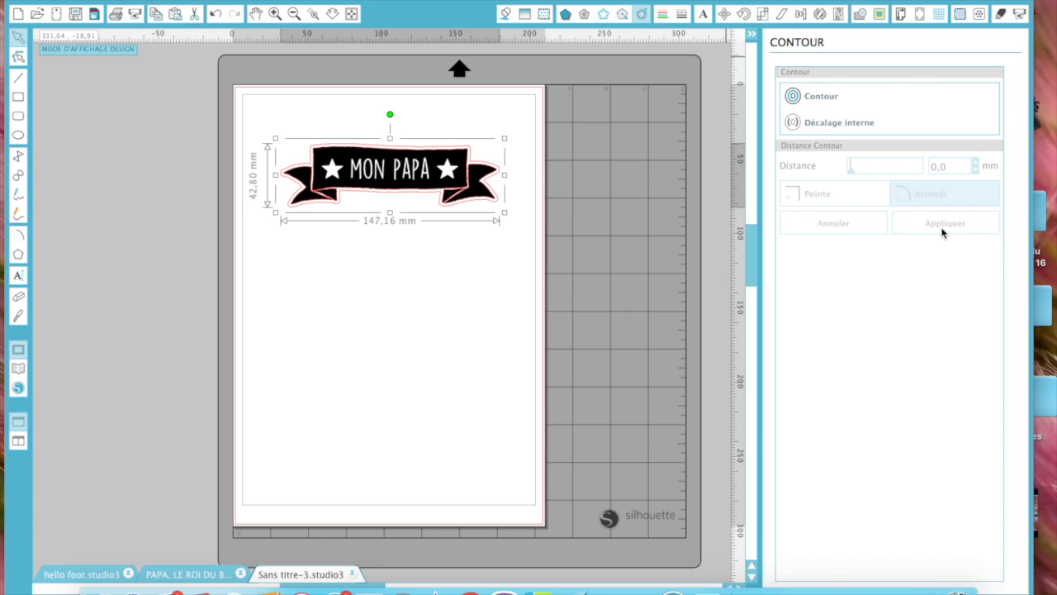
{"action": "left_click", "coordinate": [460, 317]}
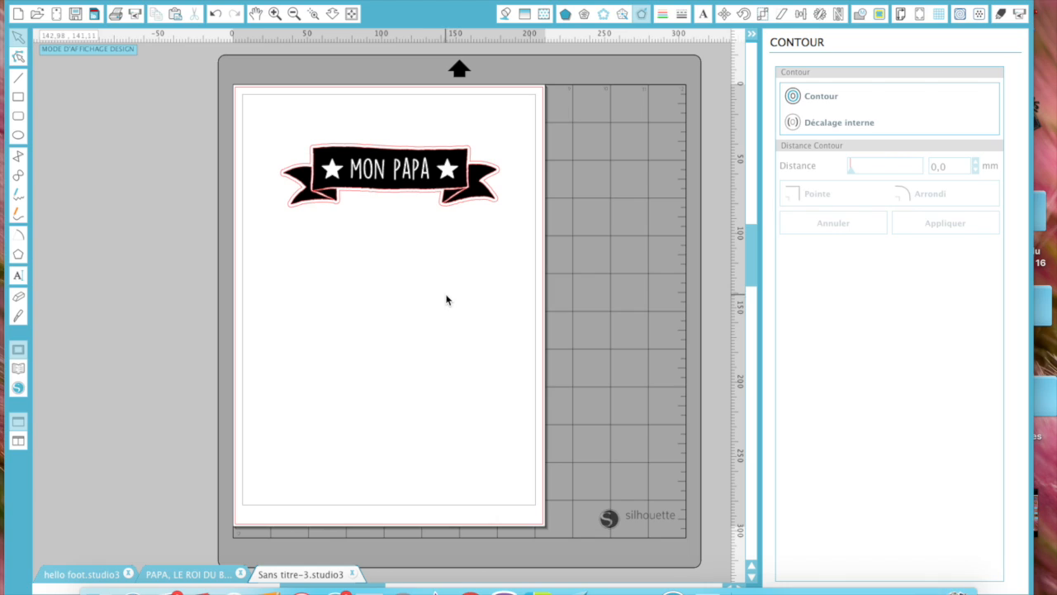
{"action": "left_click", "coordinate": [378, 169]}
{"action": "left_click_drag", "start_coordinate": [378, 168], "coordinate": [350, 203]}
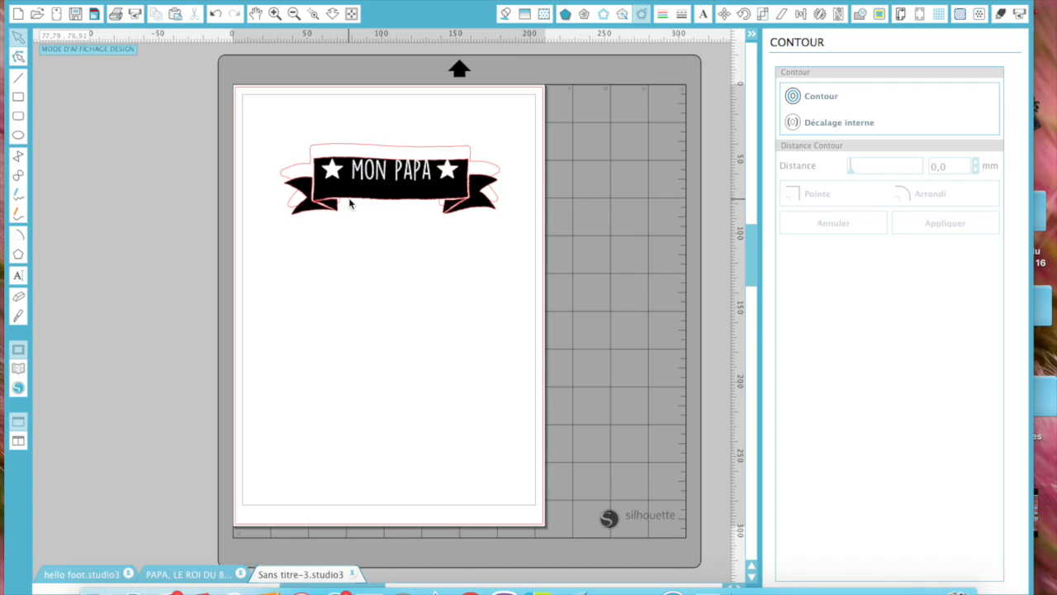
{"action": "left_click", "coordinate": [217, 13]}
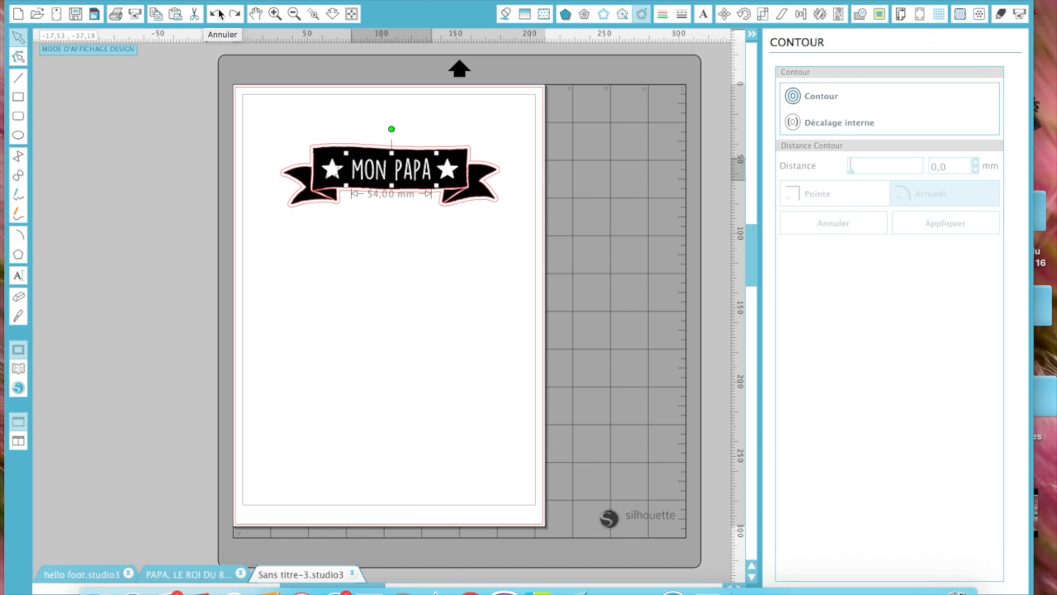
{"action": "left_click", "coordinate": [294, 208]}
{"action": "left_click_drag", "start_coordinate": [294, 208], "coordinate": [300, 328]}
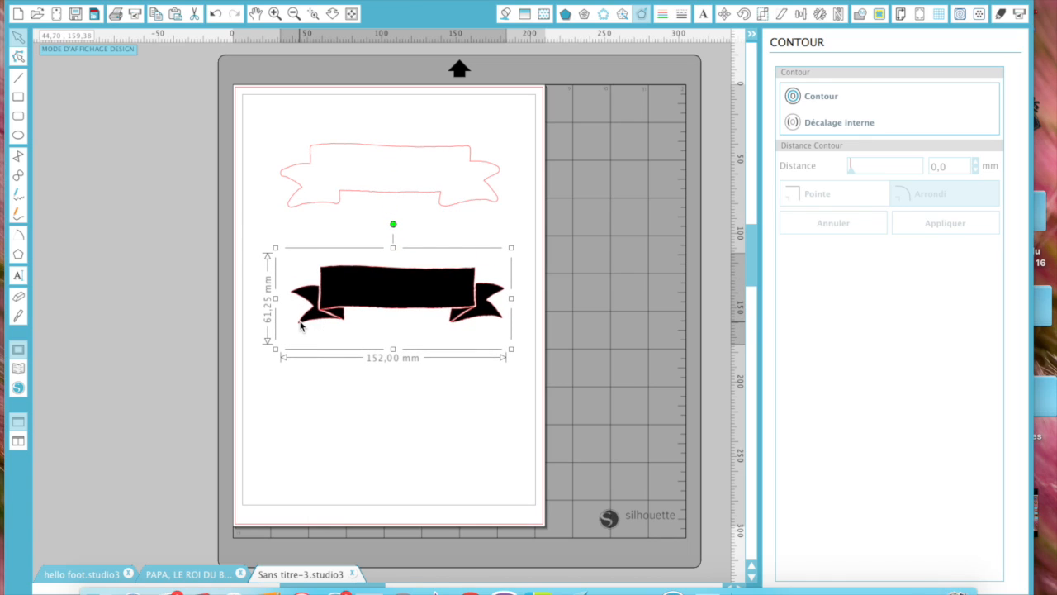
{"action": "key", "text": "ctrl+z"}
{"action": "left_click", "coordinate": [275, 389]}
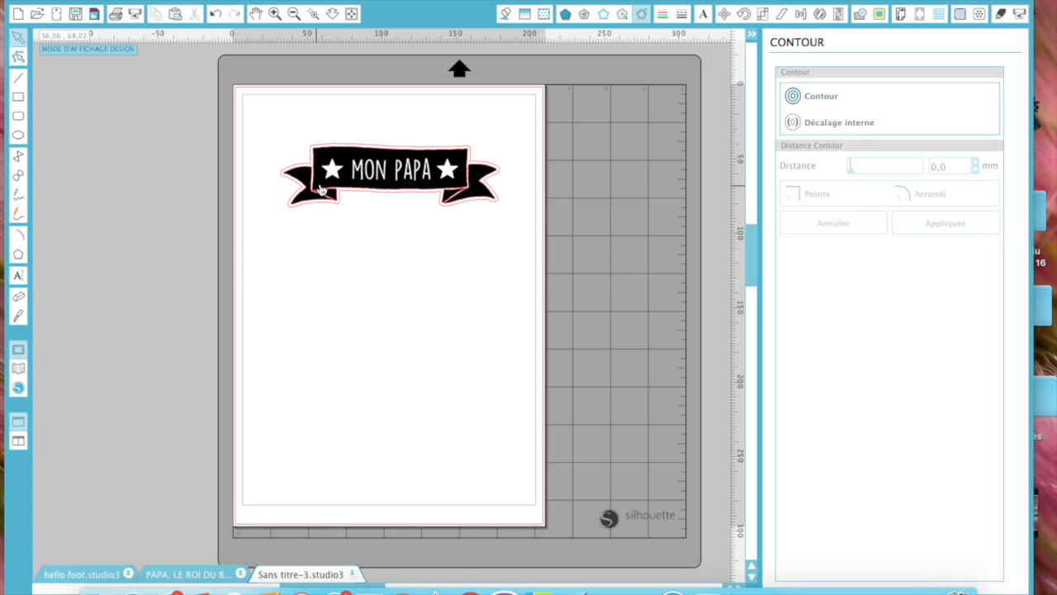
Move the contour outline below the banner, and group the black banner with the "MON PAPA" text and both stars
{"action": "left_click_drag", "start_coordinate": [352, 196], "coordinate": [361, 295]}
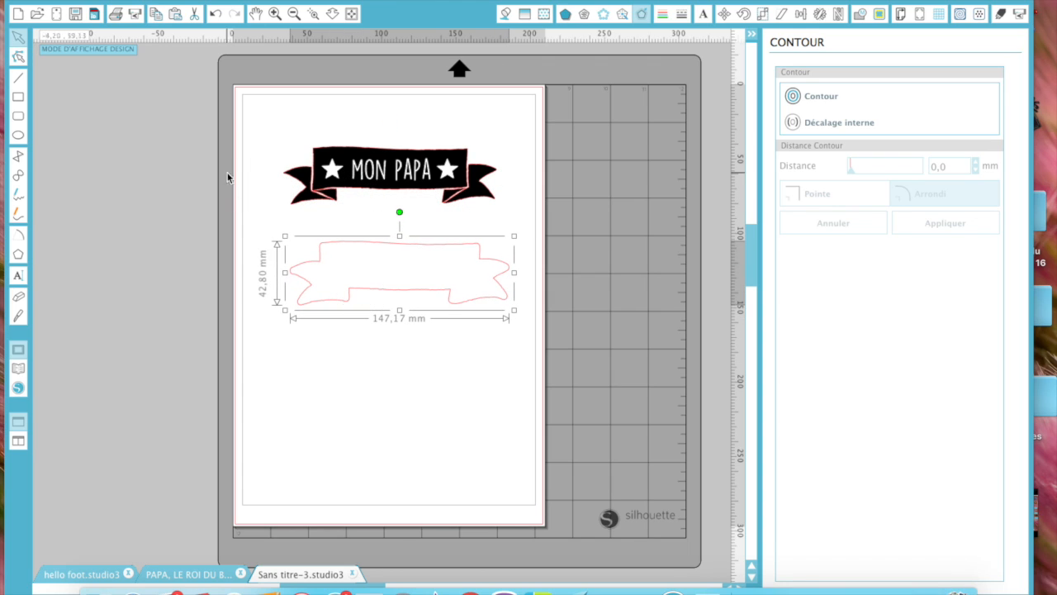
{"action": "left_click_drag", "start_coordinate": [258, 119], "coordinate": [518, 219]}
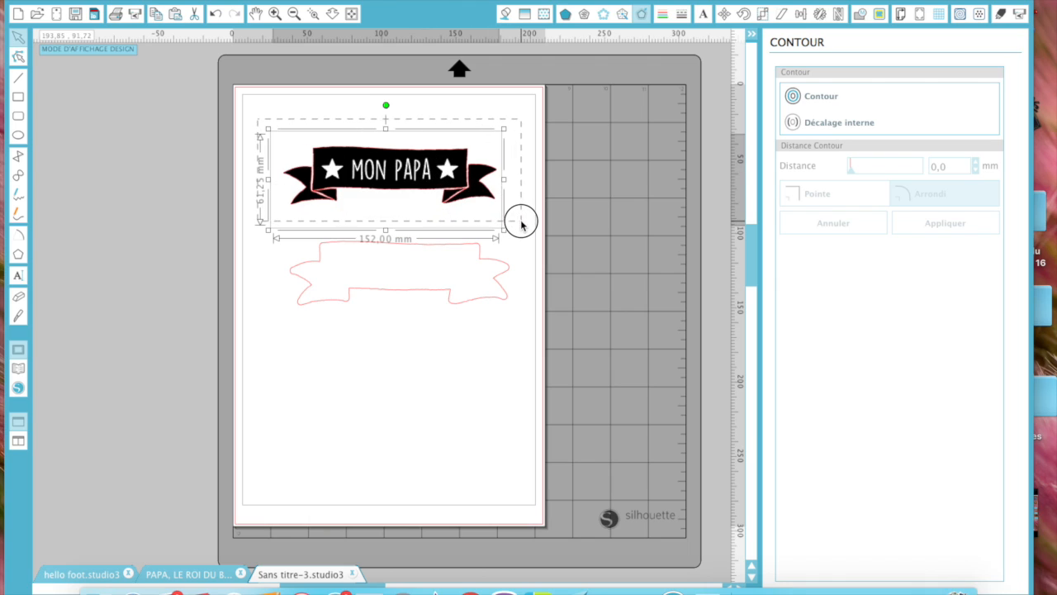
{"action": "right_click", "coordinate": [386, 142]}
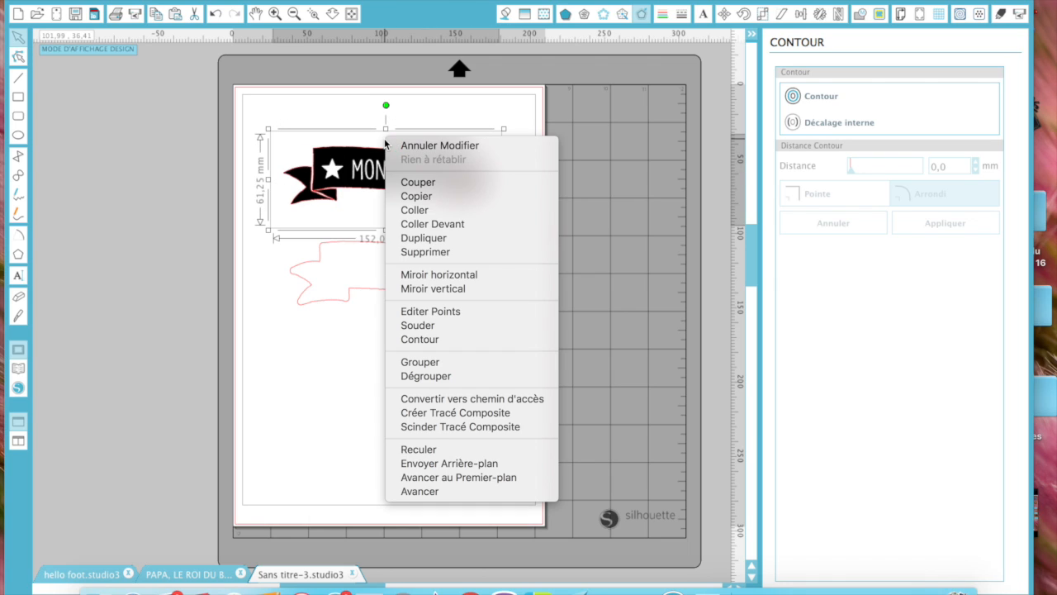
{"action": "left_click", "coordinate": [436, 366]}
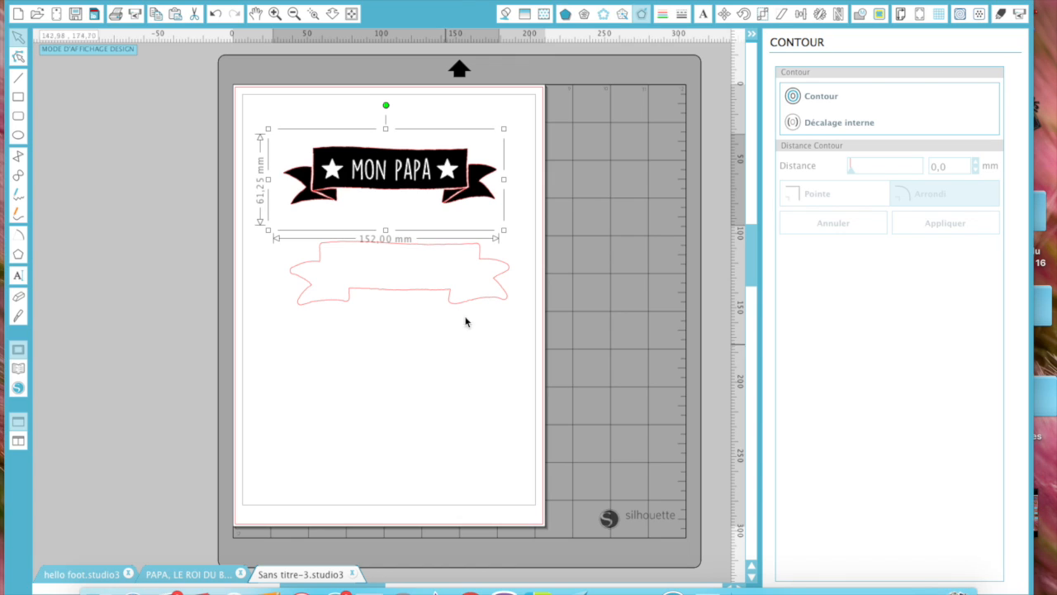
Make the grouped banner's outline transparent and move the group off the page
{"action": "left_click", "coordinate": [663, 16]}
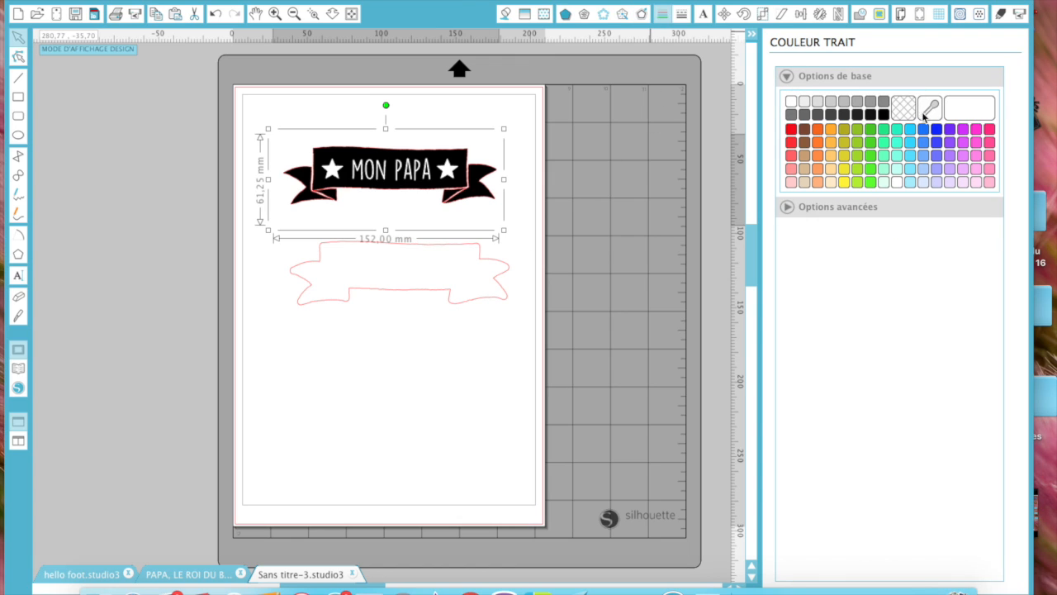
{"action": "left_click", "coordinate": [904, 108]}
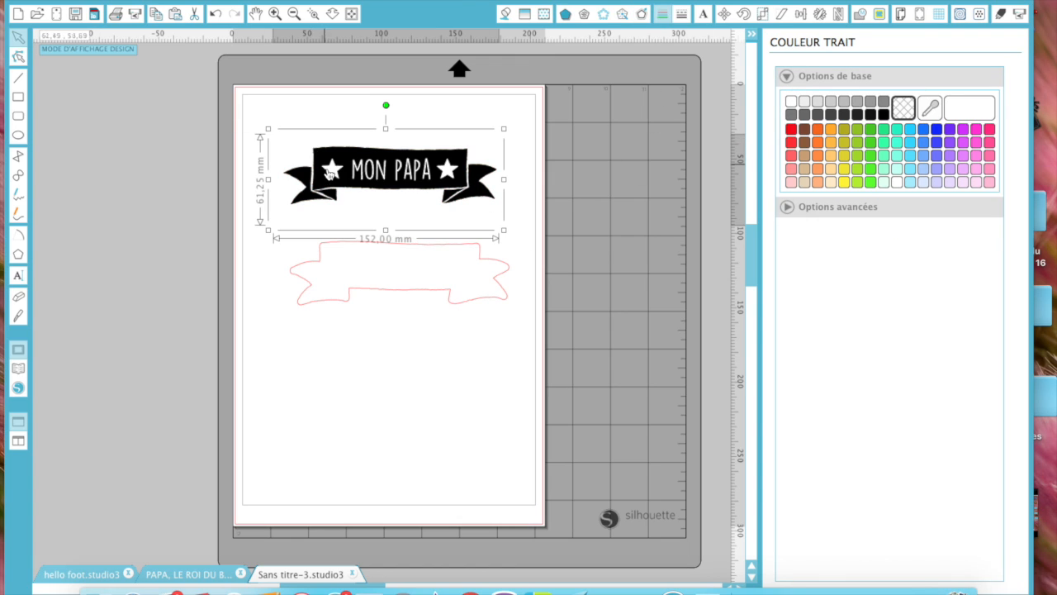
{"action": "left_click_drag", "start_coordinate": [338, 182], "coordinate": [80, 142]}
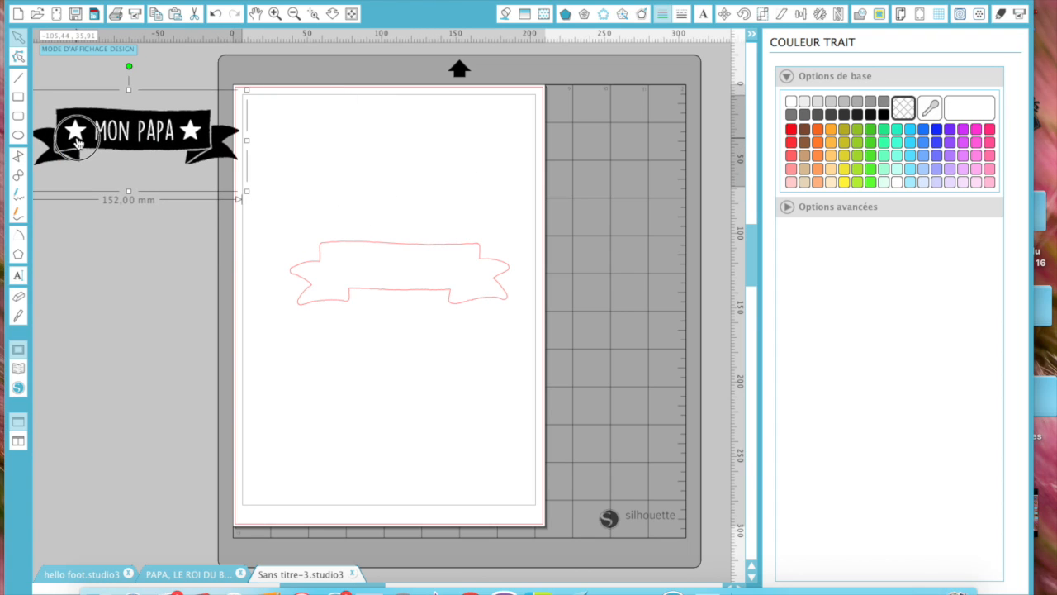
Move the banner contour near the page's upper edge and draw a rectangle about 101 x 164 mm hanging from it, overlapping its lower part
{"action": "left_click_drag", "start_coordinate": [413, 252], "coordinate": [402, 135]}
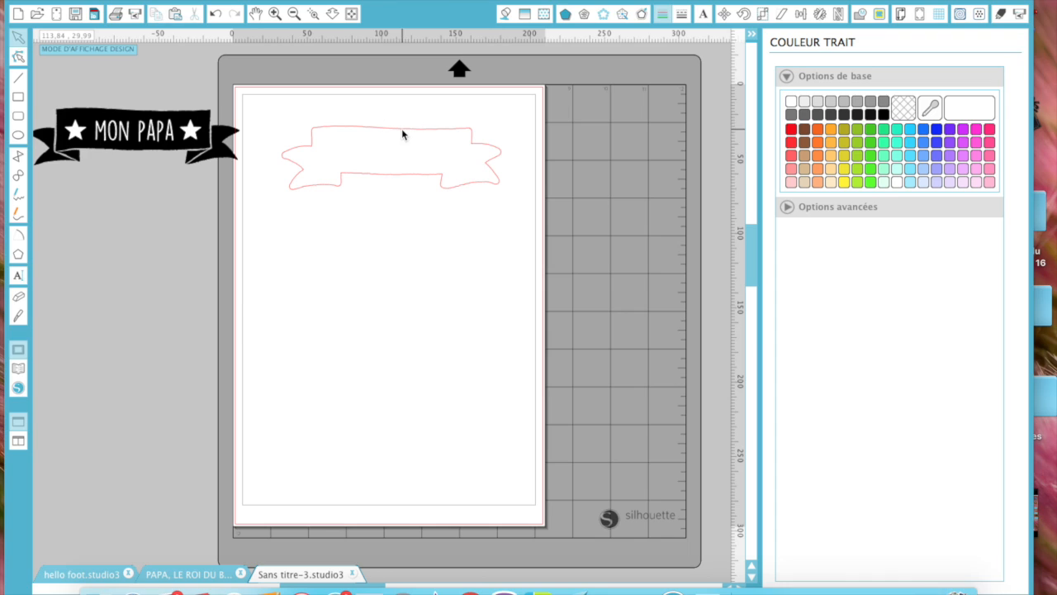
{"action": "left_click", "coordinate": [19, 97]}
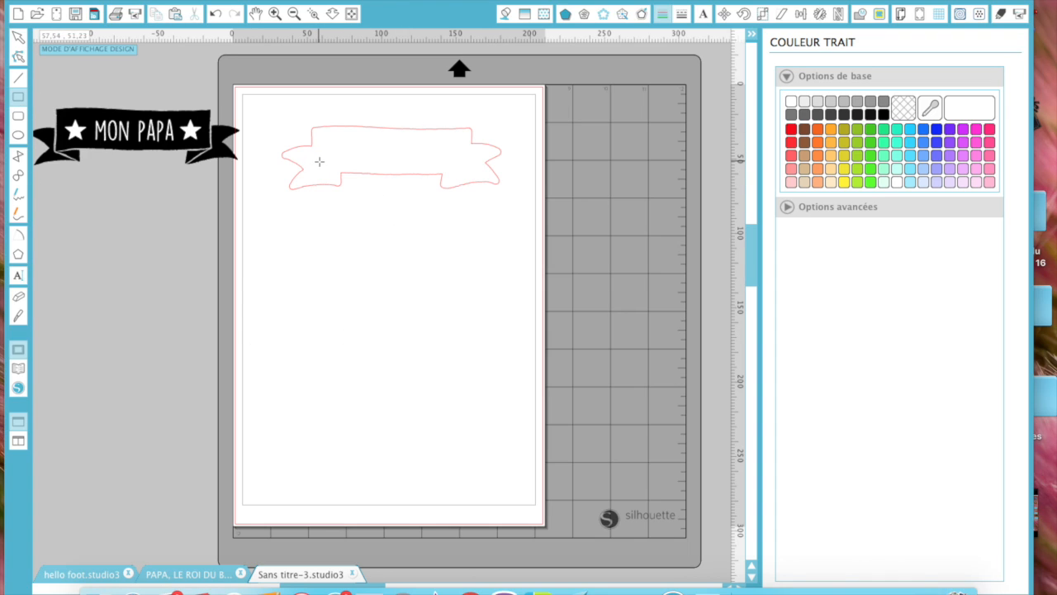
{"action": "left_click_drag", "start_coordinate": [318, 161], "coordinate": [468, 404]}
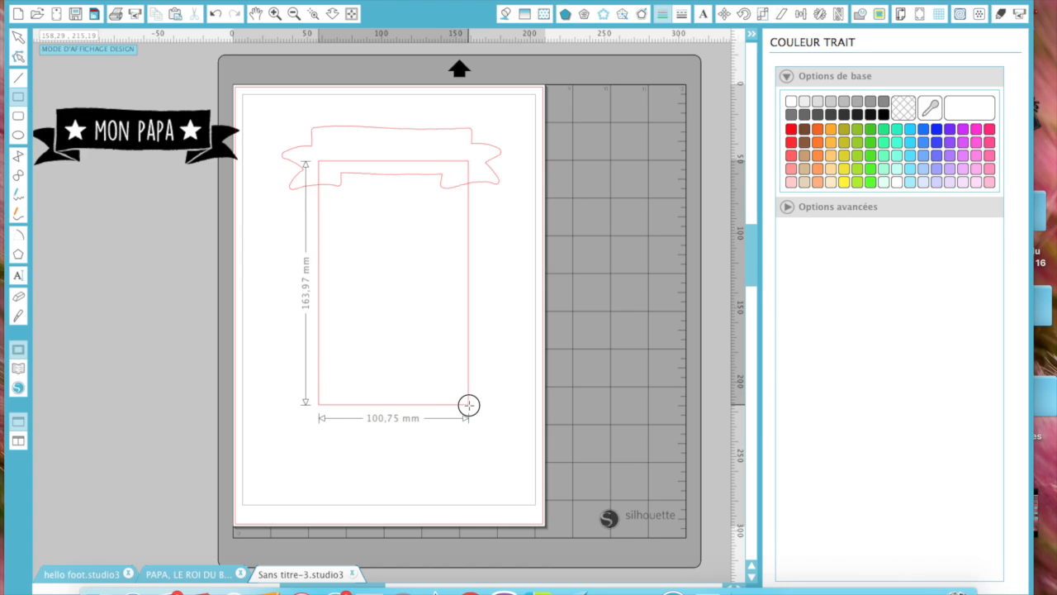
{"action": "left_click_drag", "start_coordinate": [468, 404], "coordinate": [468, 405]}
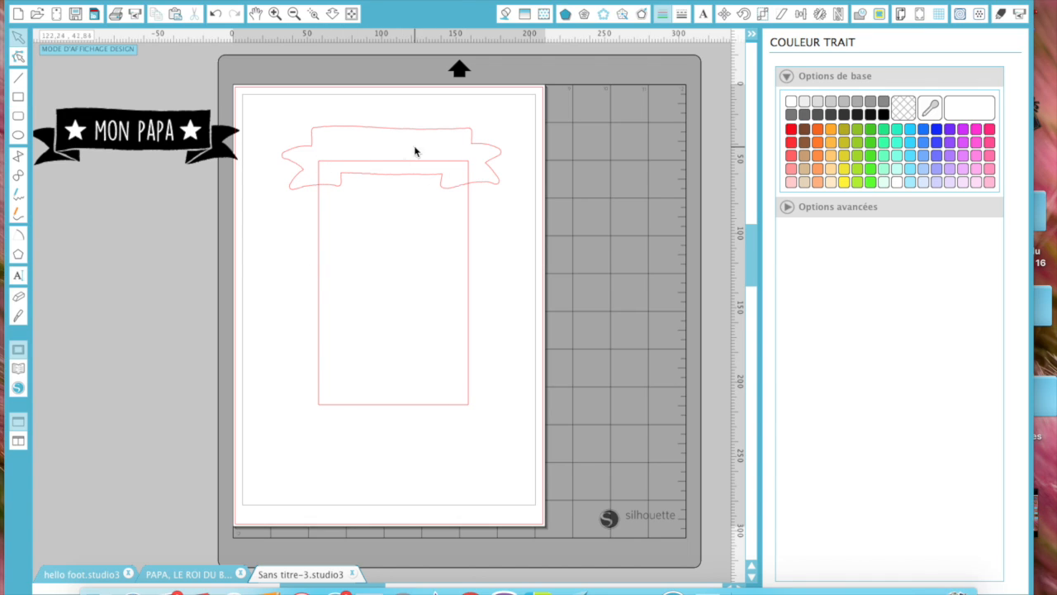
Align the rectangle and banner contour on their horizontal centres and weld them into one tag shape
{"action": "left_click_drag", "start_coordinate": [285, 113], "coordinate": [463, 256]}
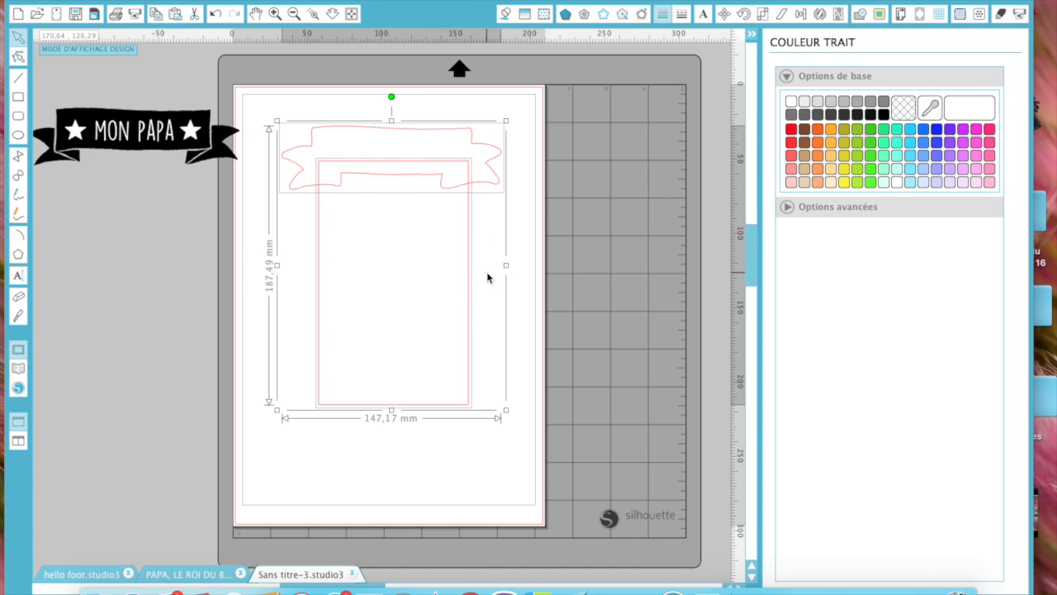
{"action": "left_click", "coordinate": [801, 14]}
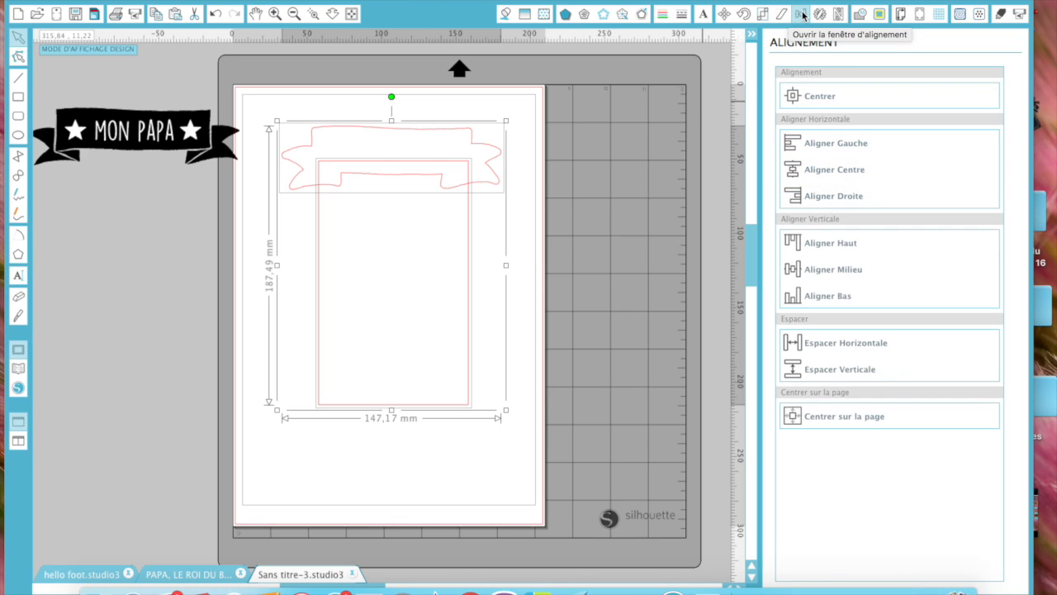
{"action": "left_click", "coordinate": [832, 167]}
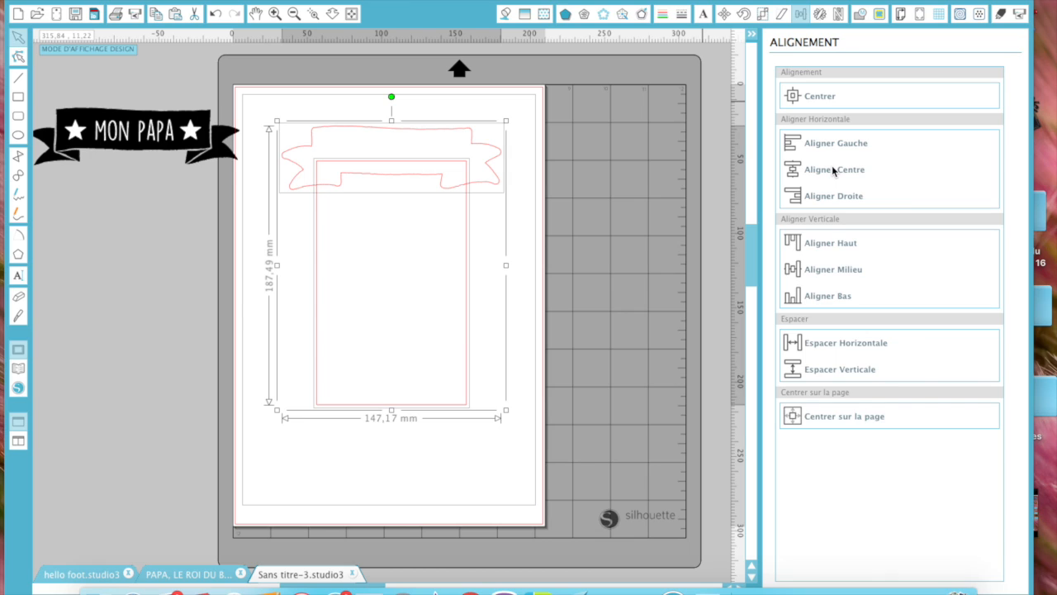
{"action": "right_click", "coordinate": [351, 198]}
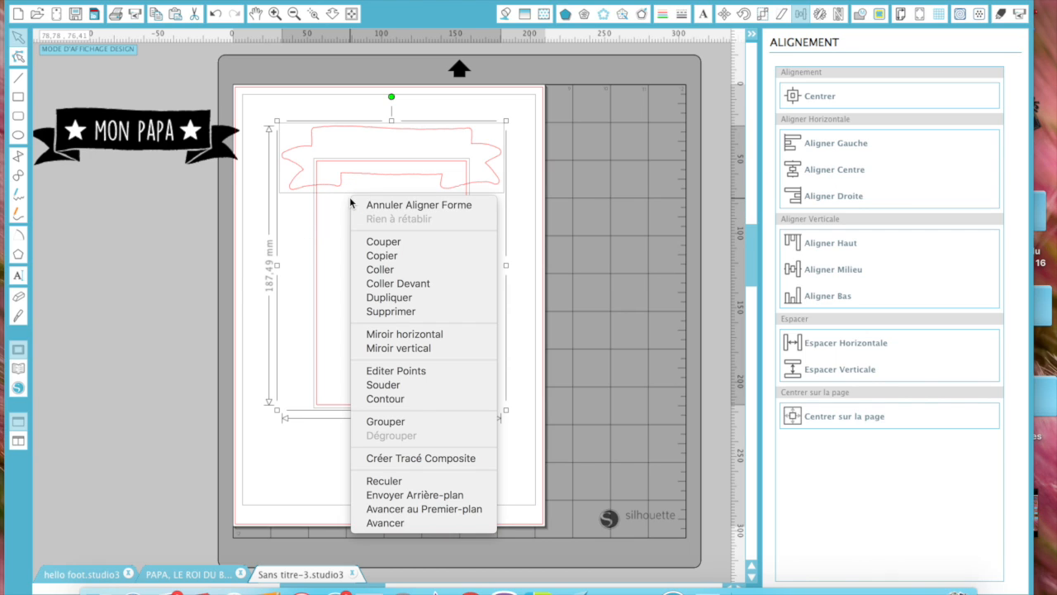
{"action": "left_click", "coordinate": [391, 386]}
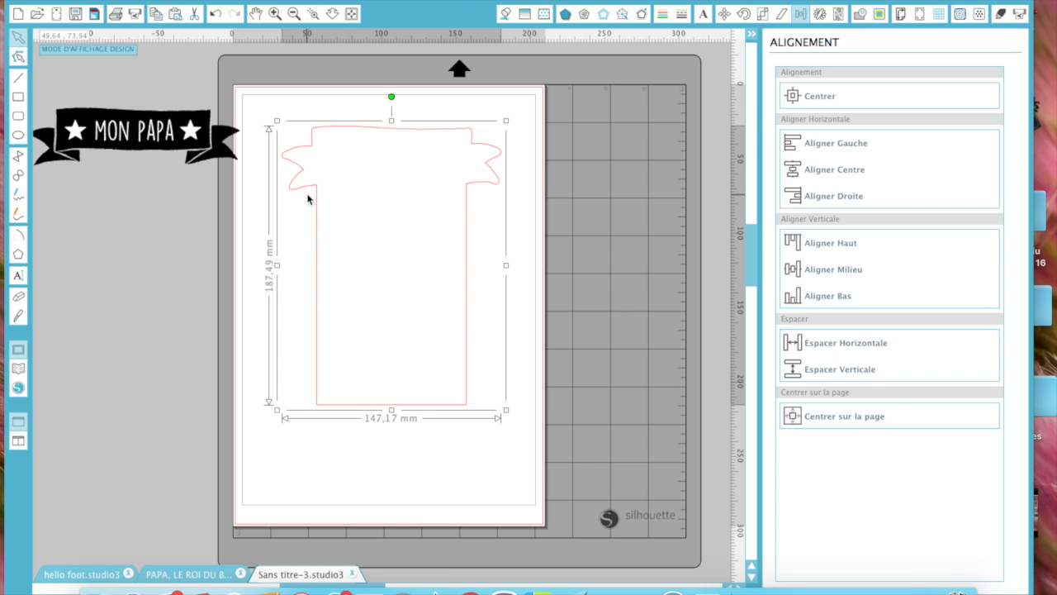
Place the "MON PAPA" banner group inside the banner-shaped head of the welded tag outline
{"action": "left_click_drag", "start_coordinate": [120, 130], "coordinate": [379, 154]}
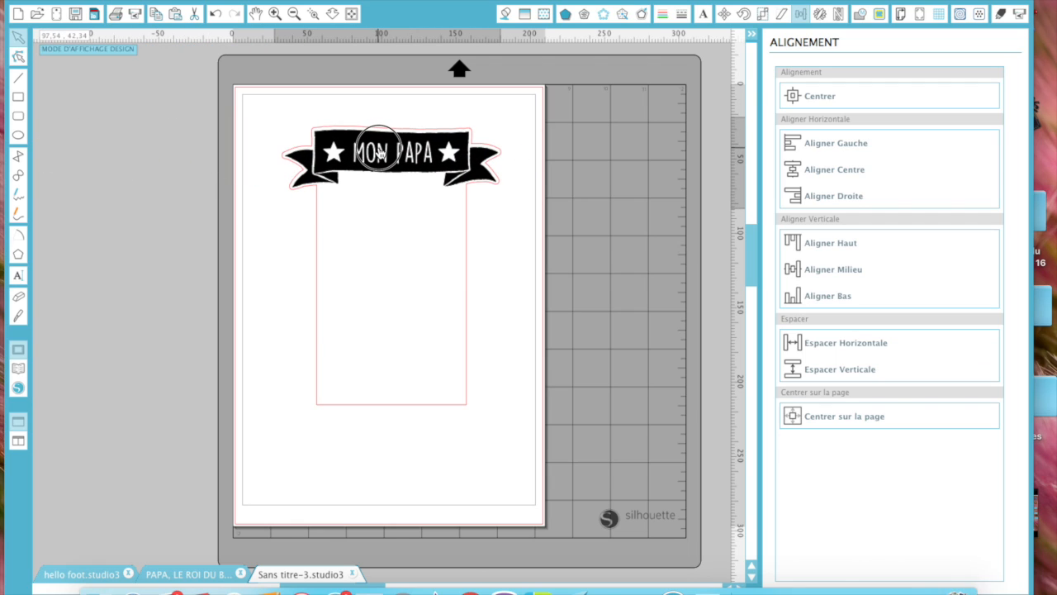
{"action": "left_click_drag", "start_coordinate": [379, 153], "coordinate": [378, 153]}
{"action": "left_click", "coordinate": [252, 259]}
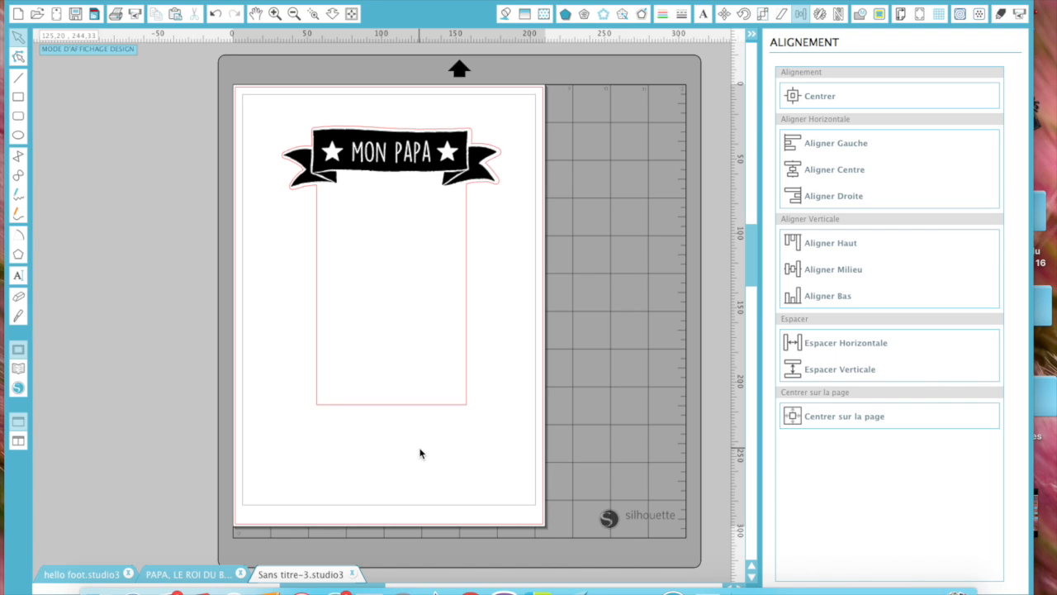
Move the banner group and tag outline together off the page, and open the design library
{"action": "left_click", "coordinate": [354, 157]}
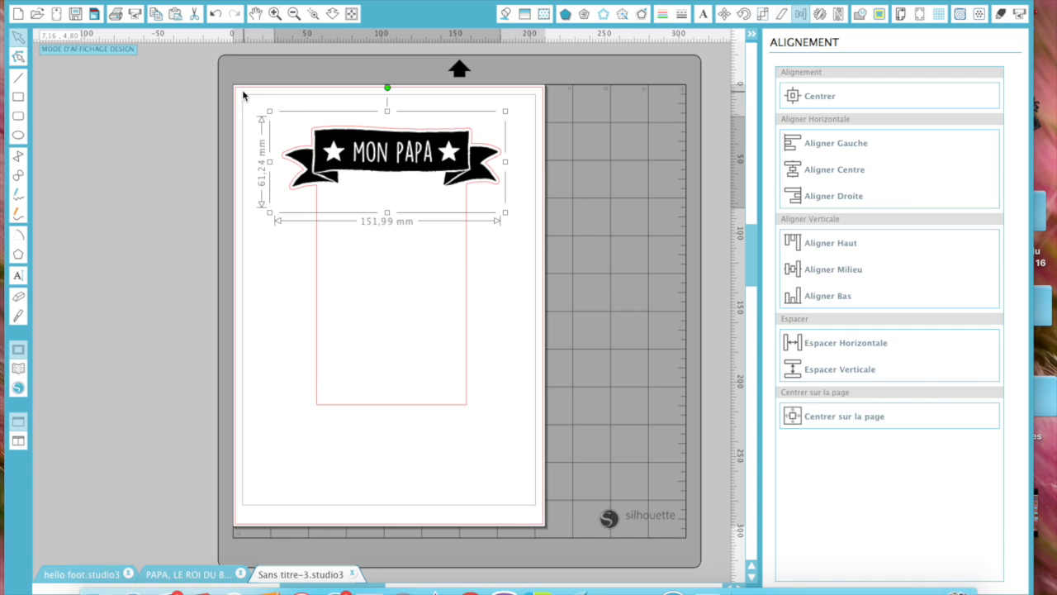
{"action": "left_click_drag", "start_coordinate": [251, 101], "coordinate": [522, 512]}
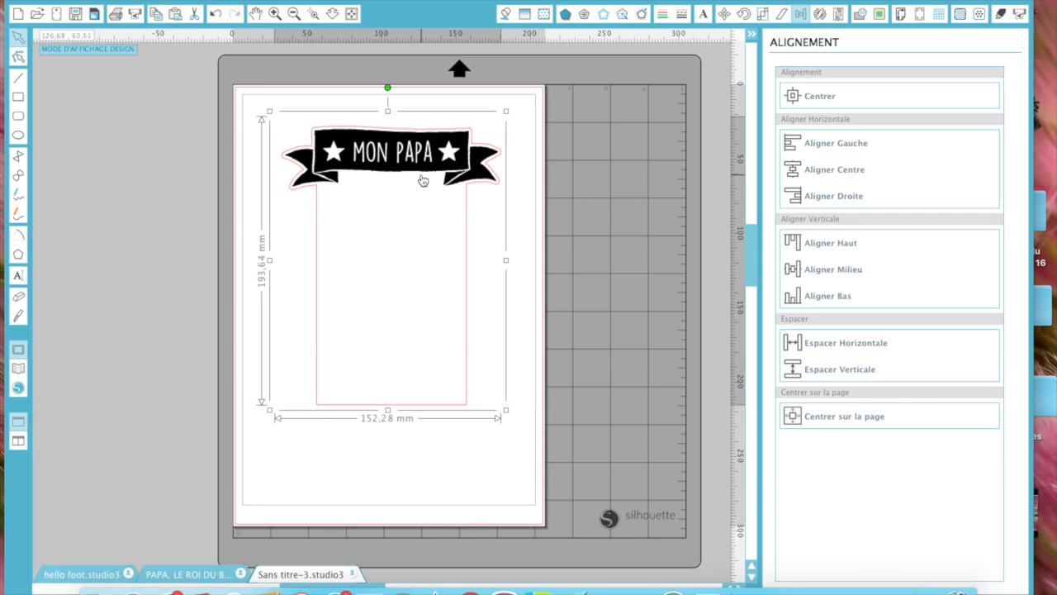
{"action": "left_click_drag", "start_coordinate": [426, 159], "coordinate": [94, 137]}
{"action": "left_click", "coordinate": [17, 366]}
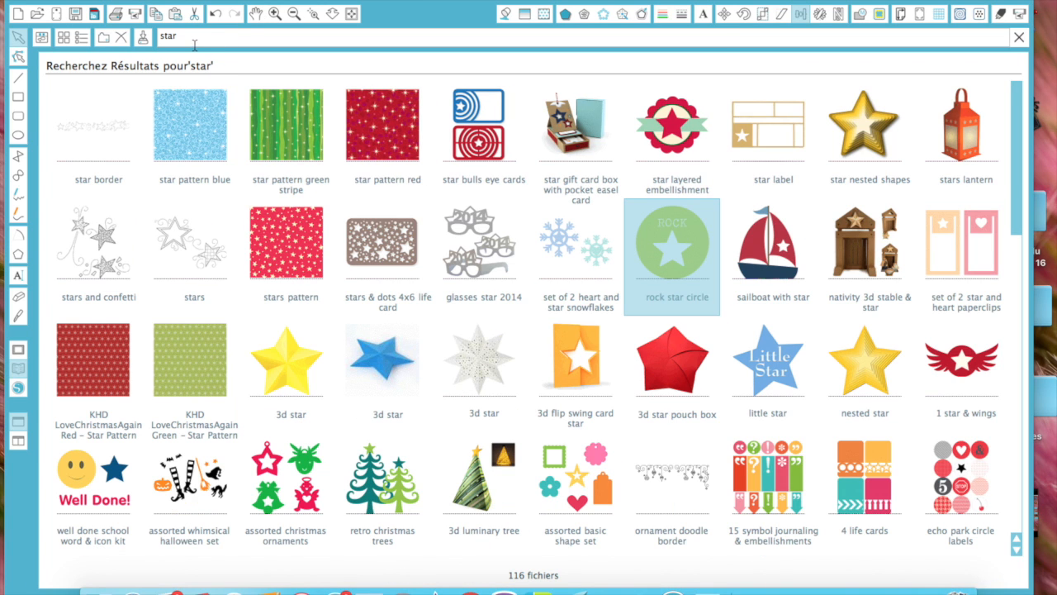
Search the library for "barbecue" and add the "barbecue grill monogram frame" design to the page
{"action": "left_click", "coordinate": [155, 37]}
{"action": "type", "text": "barbec"}
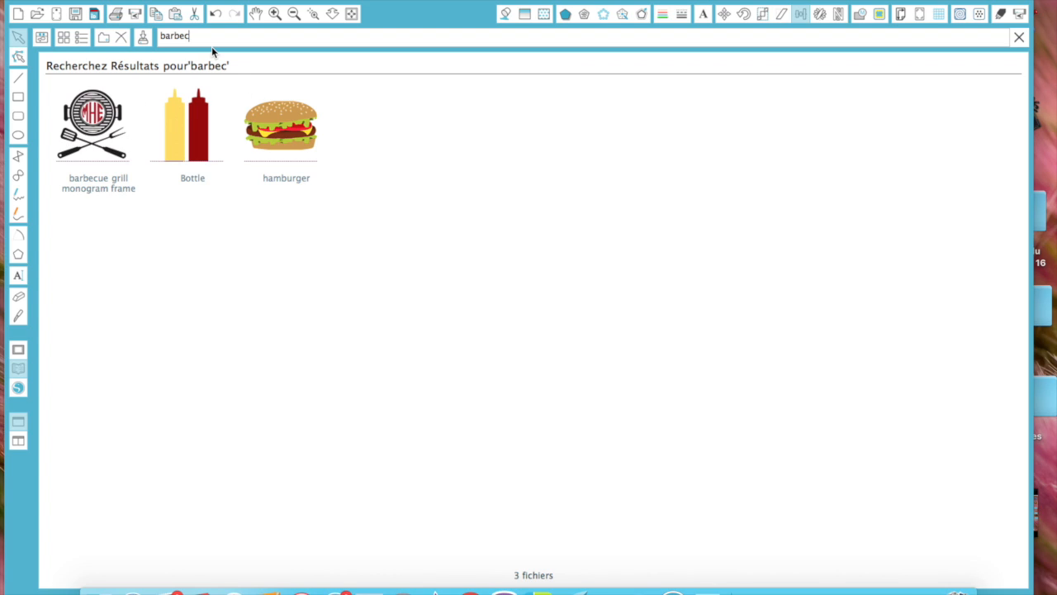
{"action": "type", "text": "ue"}
{"action": "double_click", "coordinate": [97, 128]}
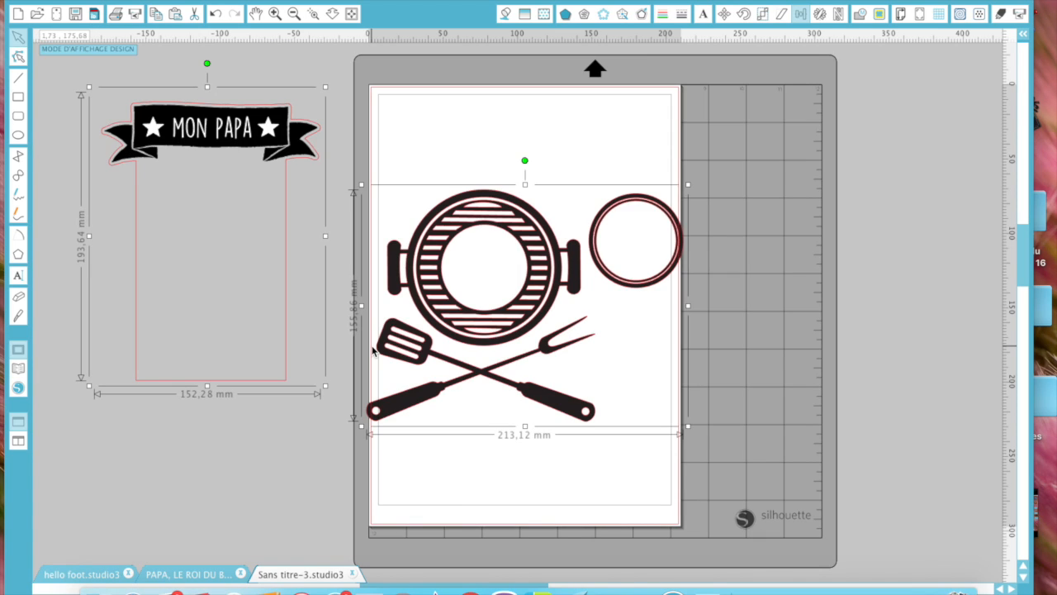
Ungroup the barbecue grill monogram frame into its separate shapes
{"action": "mouse_move", "coordinate": [506, 195]}
{"action": "left_mouse_down"}
{"action": "mouse_move", "coordinate": [538, 146]}
{"action": "mouse_move", "coordinate": [491, 190]}
{"action": "left_mouse_up"}
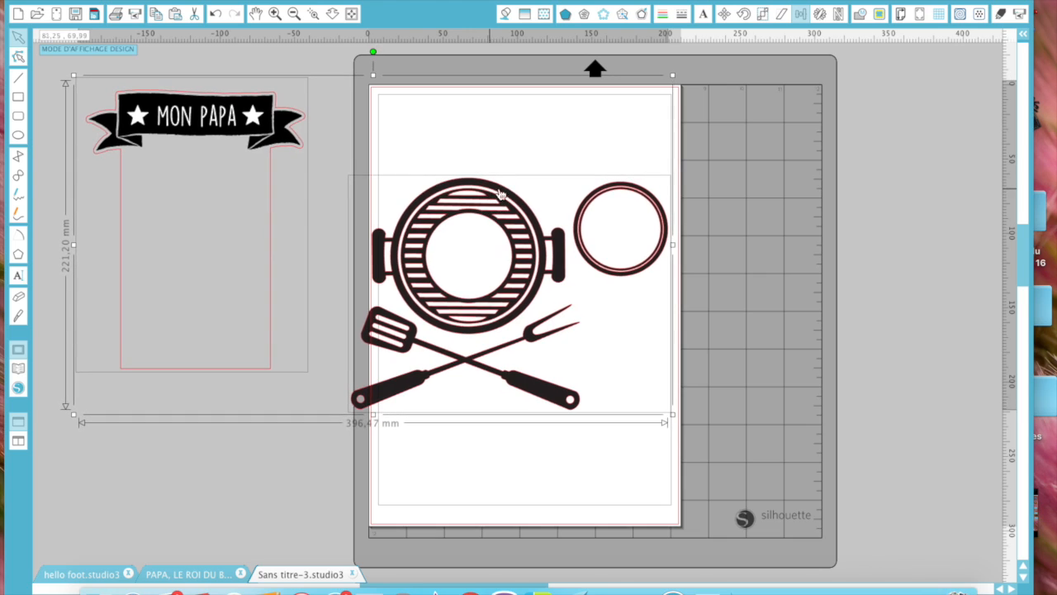
{"action": "left_click", "coordinate": [782, 206]}
{"action": "left_click", "coordinate": [530, 259]}
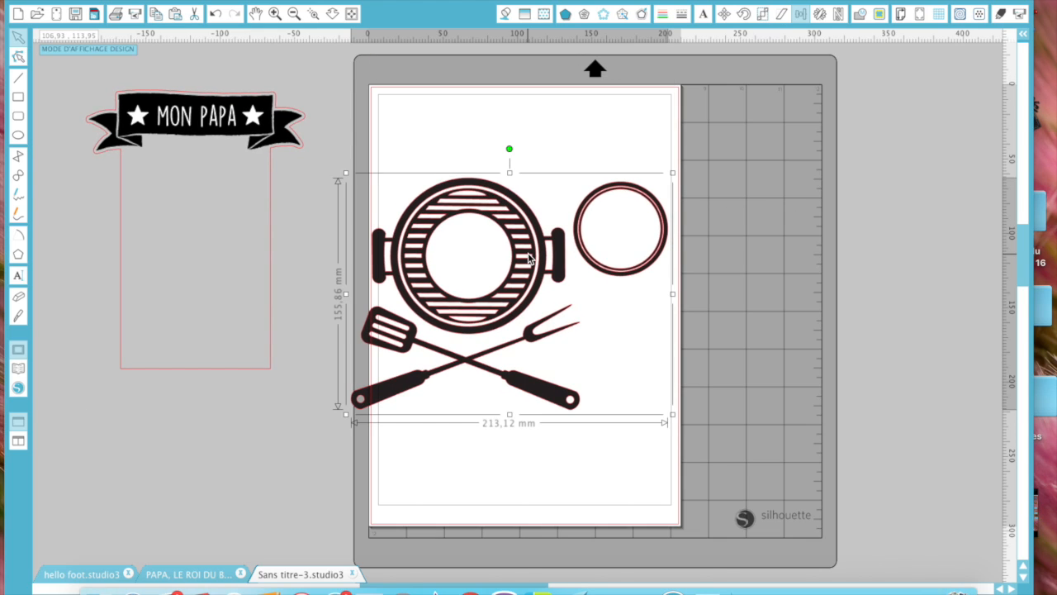
{"action": "right_click", "coordinate": [530, 259]}
{"action": "left_click", "coordinate": [550, 460]}
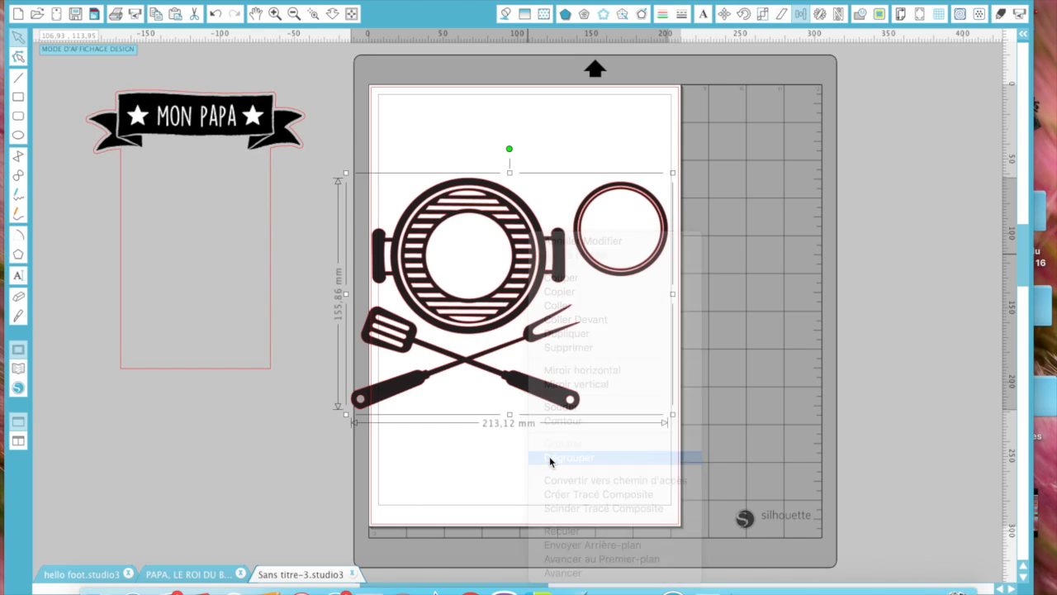
{"action": "left_click", "coordinate": [539, 485]}
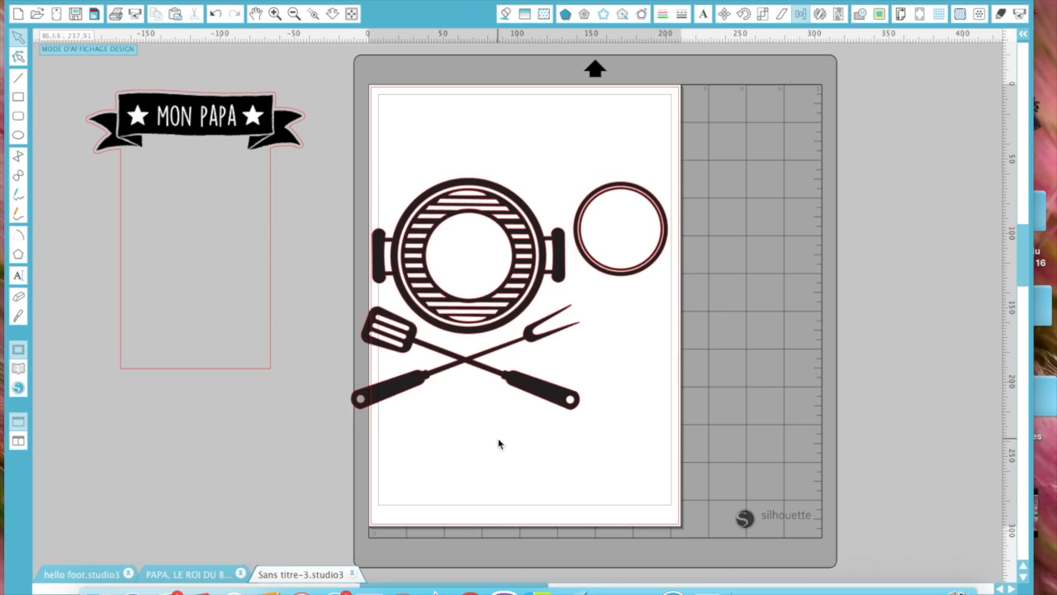
Delete the round grill and the small double ring, keeping only the crossed spatula and fork
{"action": "left_click", "coordinate": [514, 251]}
{"action": "key", "text": "Delete"}
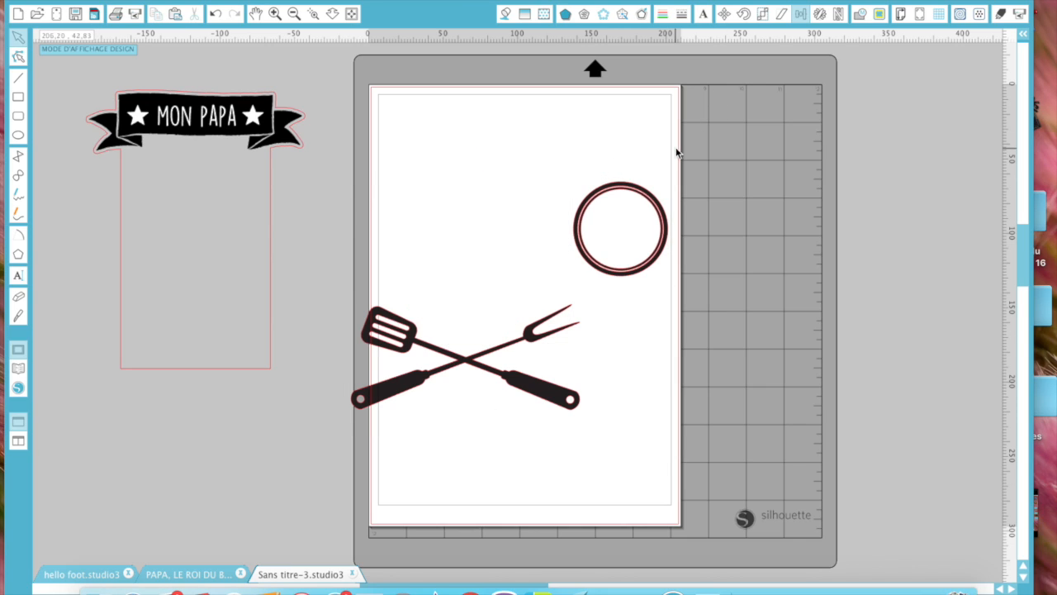
{"action": "left_click", "coordinate": [622, 192]}
{"action": "key", "text": "Delete"}
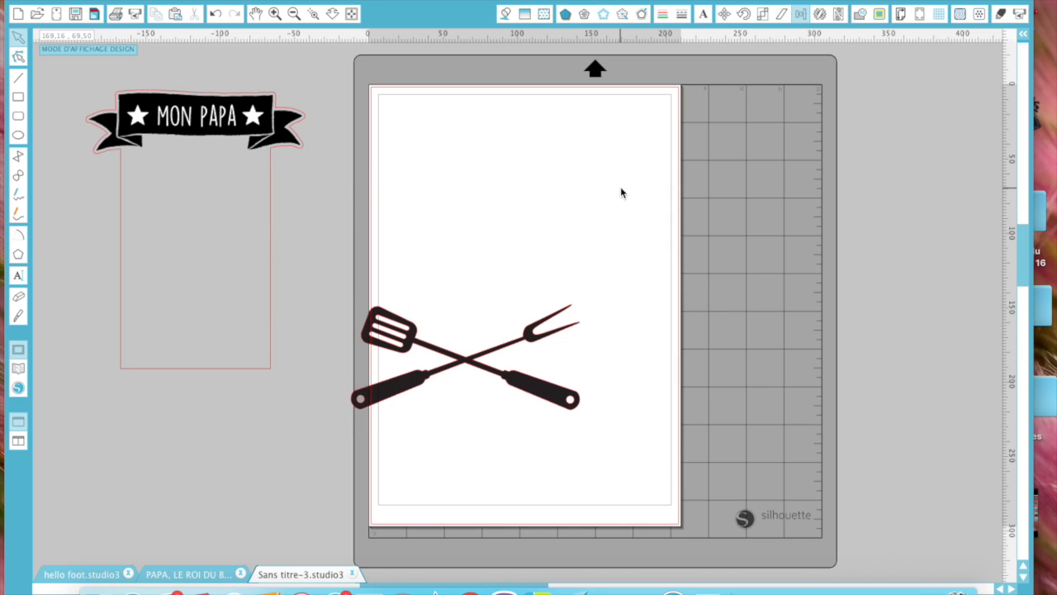
Scale the crossed spatula and fork down to about 69 x 32 mm and place them inside the tag outline
{"action": "left_click_drag", "start_coordinate": [461, 358], "coordinate": [197, 286]}
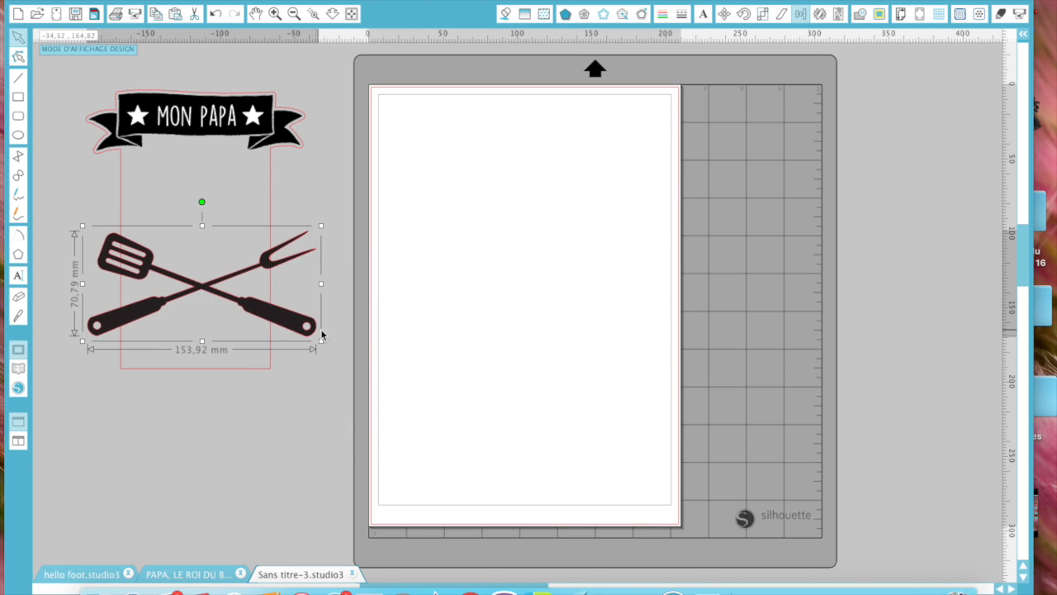
{"action": "left_click_drag", "start_coordinate": [321, 341], "coordinate": [188, 292]}
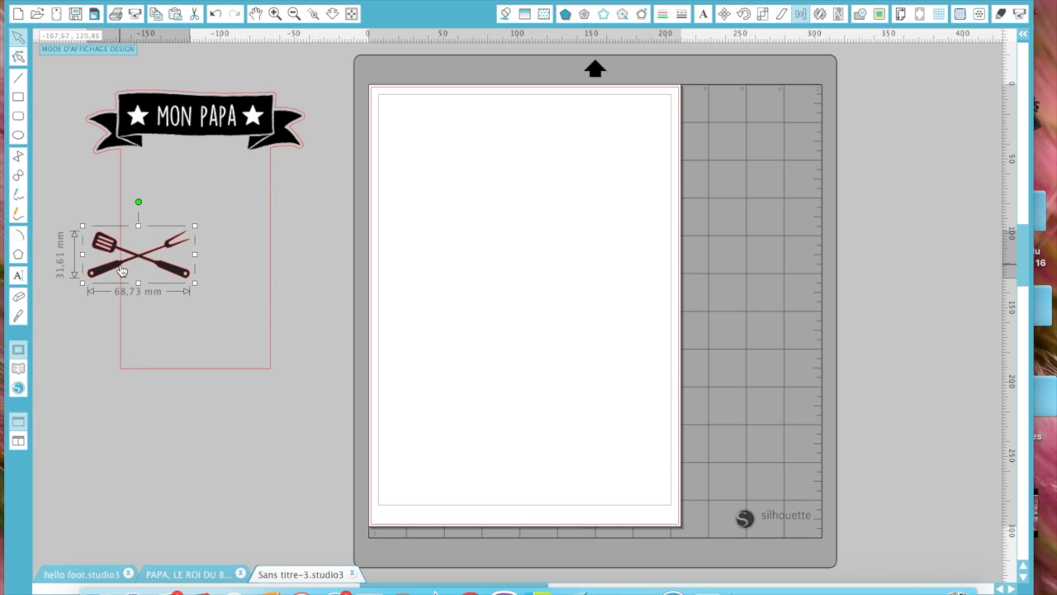
{"action": "left_click_drag", "start_coordinate": [141, 257], "coordinate": [196, 276]}
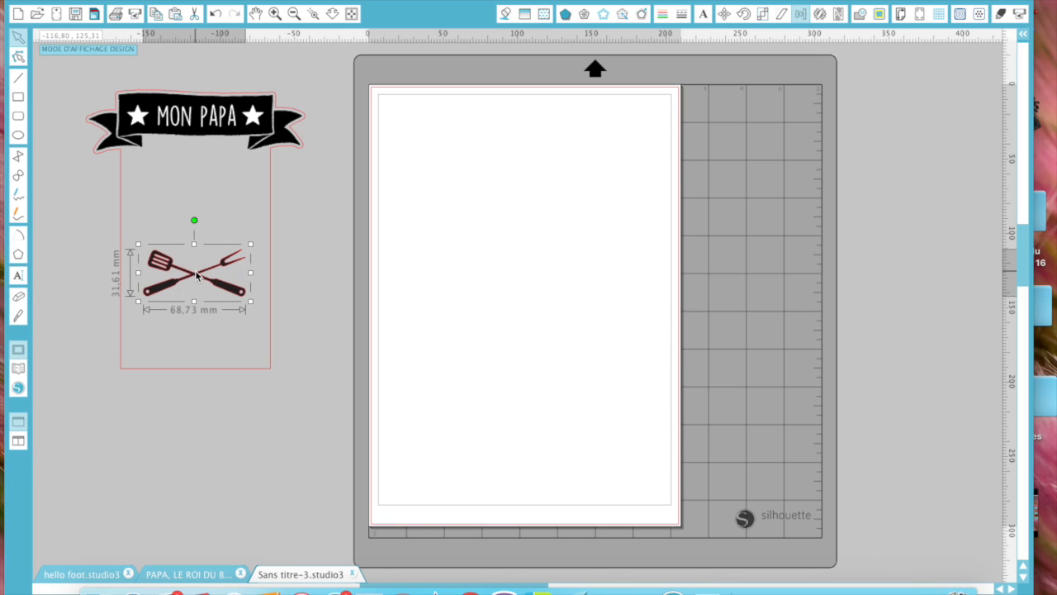
Set the crossed spatula and fork to "Aucune Découpe" and make their line colour transparent
{"action": "left_click", "coordinate": [1001, 14]}
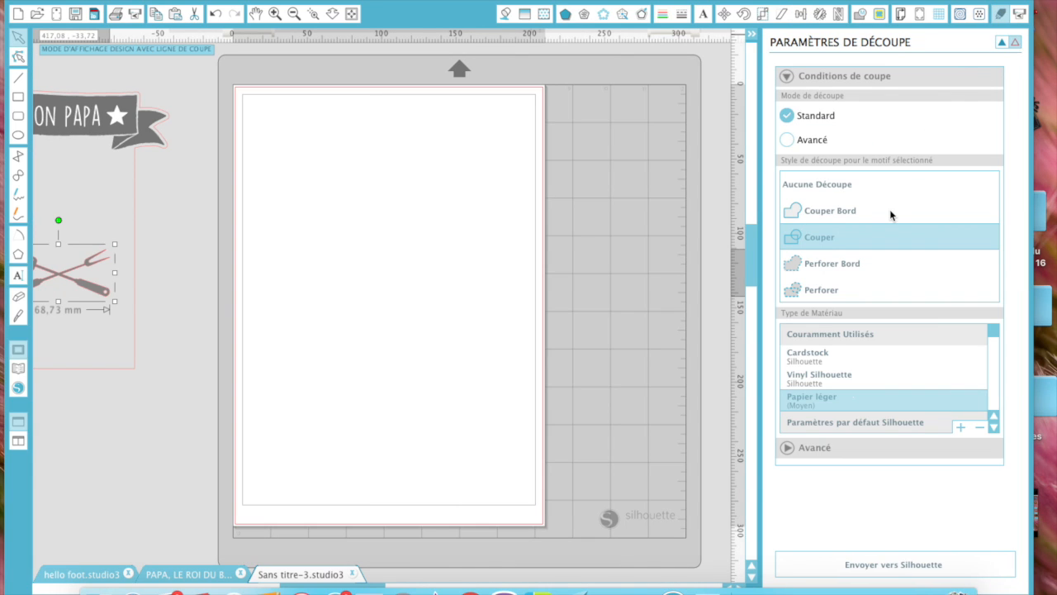
{"action": "left_click", "coordinate": [828, 187]}
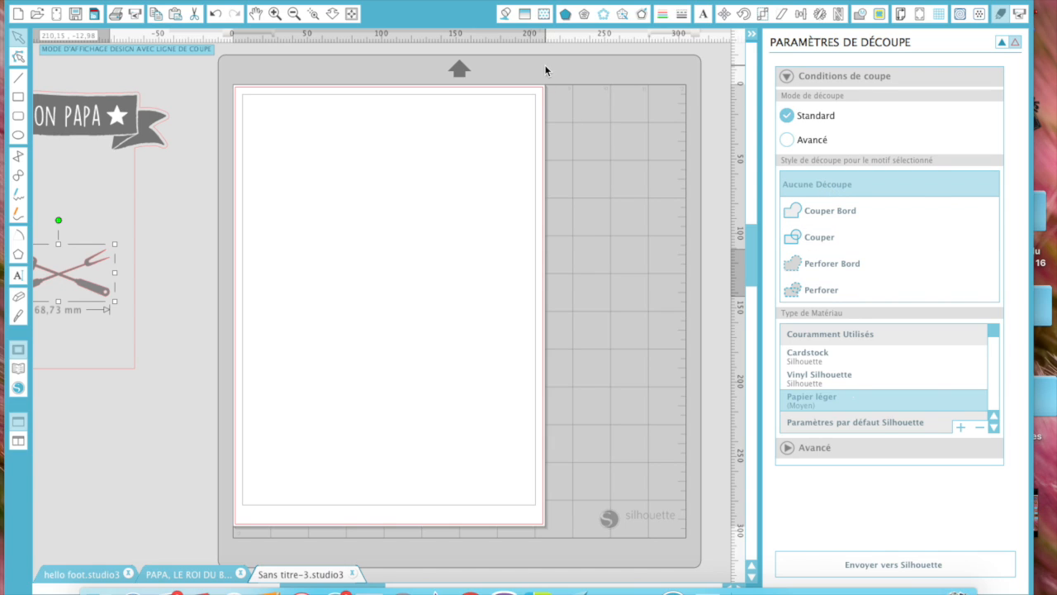
{"action": "left_click", "coordinate": [1001, 43]}
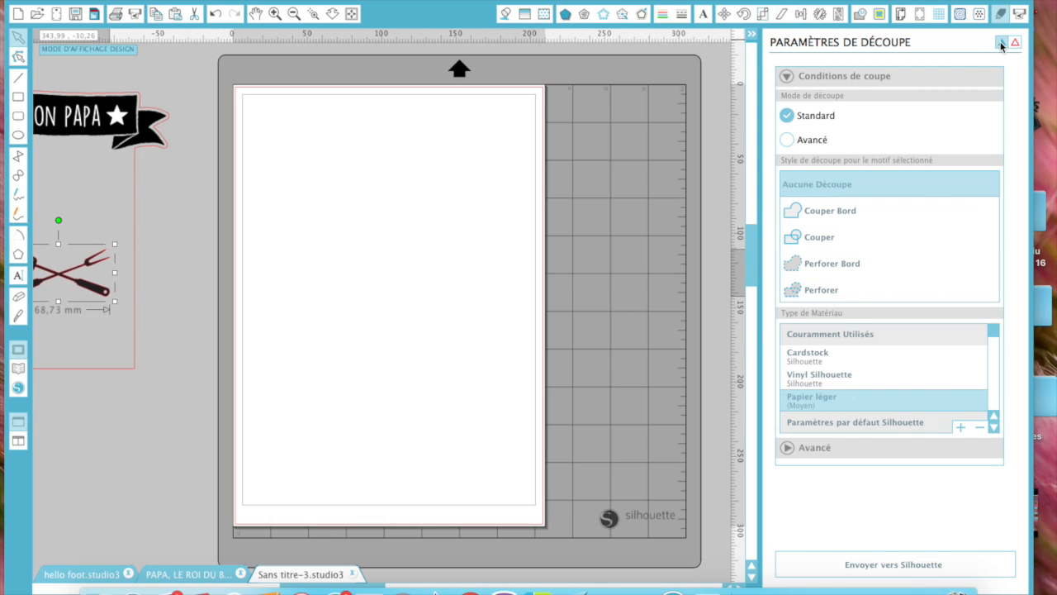
{"action": "left_click", "coordinate": [662, 14]}
{"action": "left_click", "coordinate": [905, 107]}
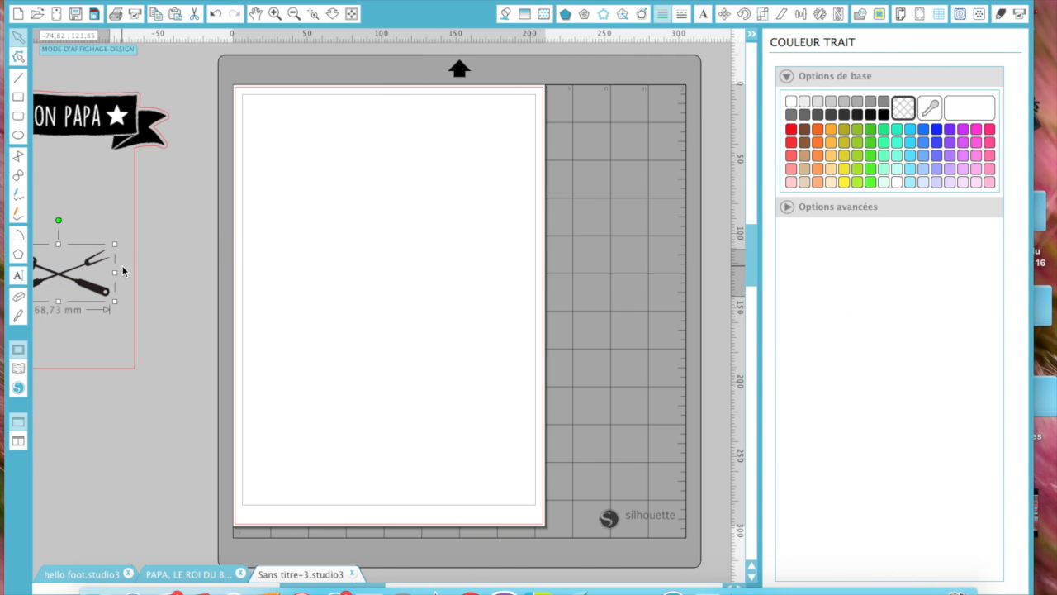
Search the library for "bar" and add the "barbeque set" design to the page
{"action": "left_click", "coordinate": [13, 371]}
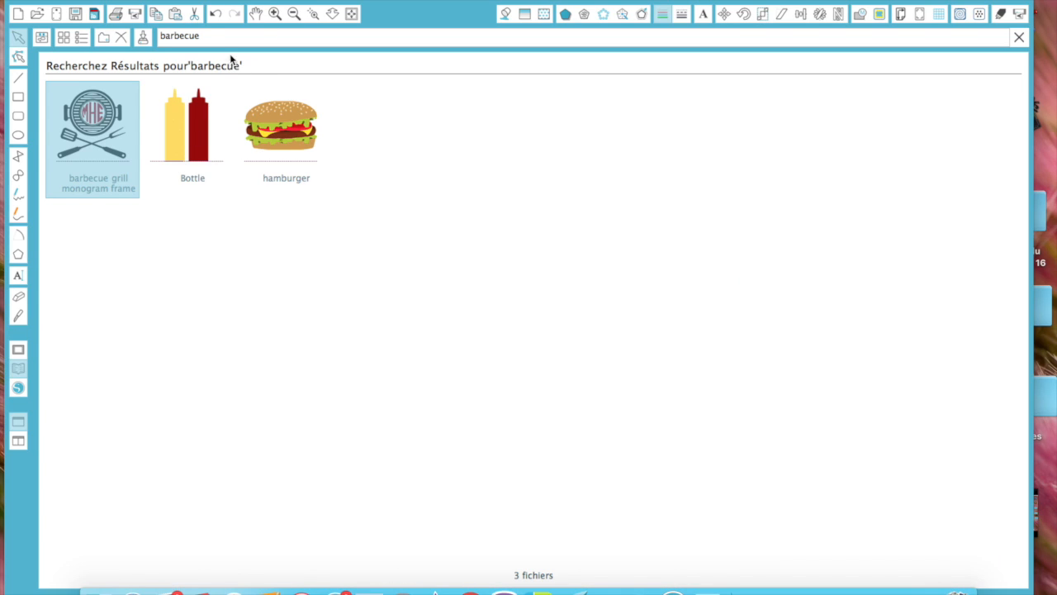
{"action": "left_click", "coordinate": [206, 38]}
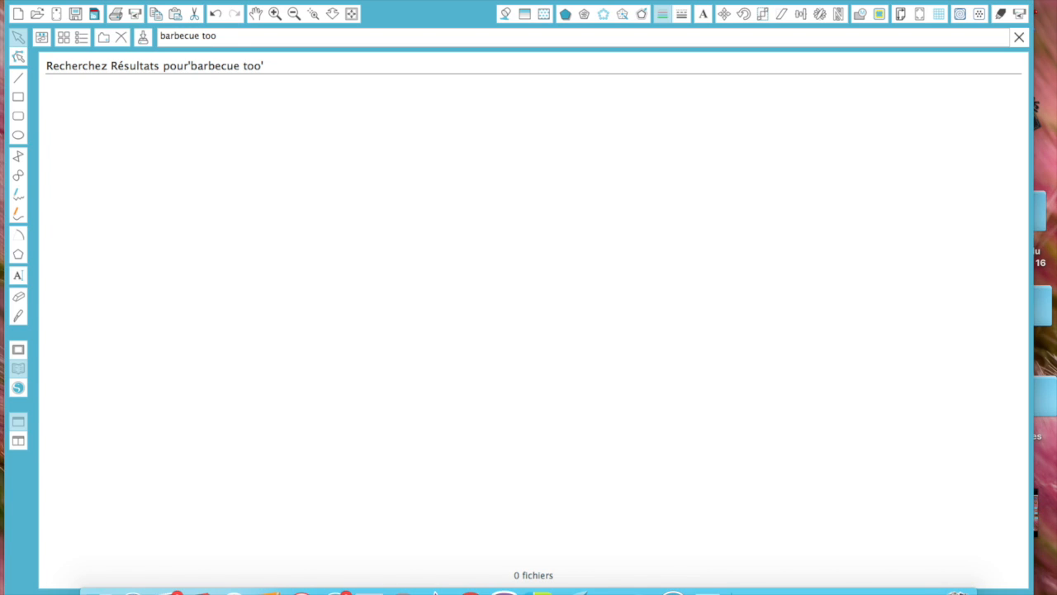
{"action": "key", "text": "BackSpace"}
{"action": "key", "text": "BackSpace"}
{"action": "key", "text": "BackSpace"}
{"action": "key", "text": "BackSpace"}
{"action": "key", "text": "BackSpace"}
{"action": "key", "text": "BackSpace"}
{"action": "key", "text": "BackSpace"}
{"action": "key", "text": "BackSpace"}
{"action": "key", "text": "BackSpace"}
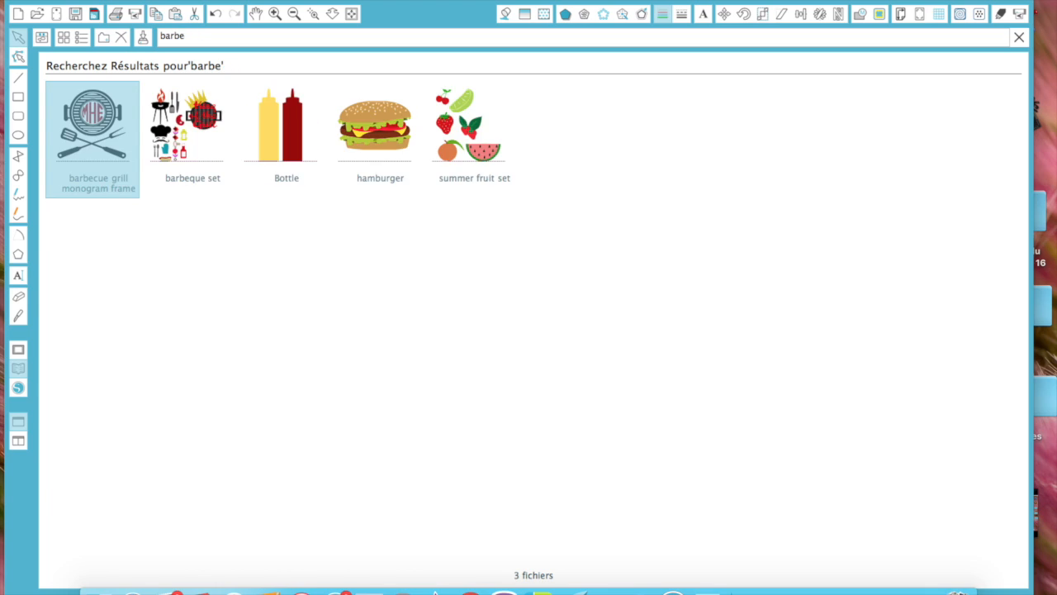
{"action": "key", "text": "BackSpace"}
{"action": "key", "text": "BackSpace"}
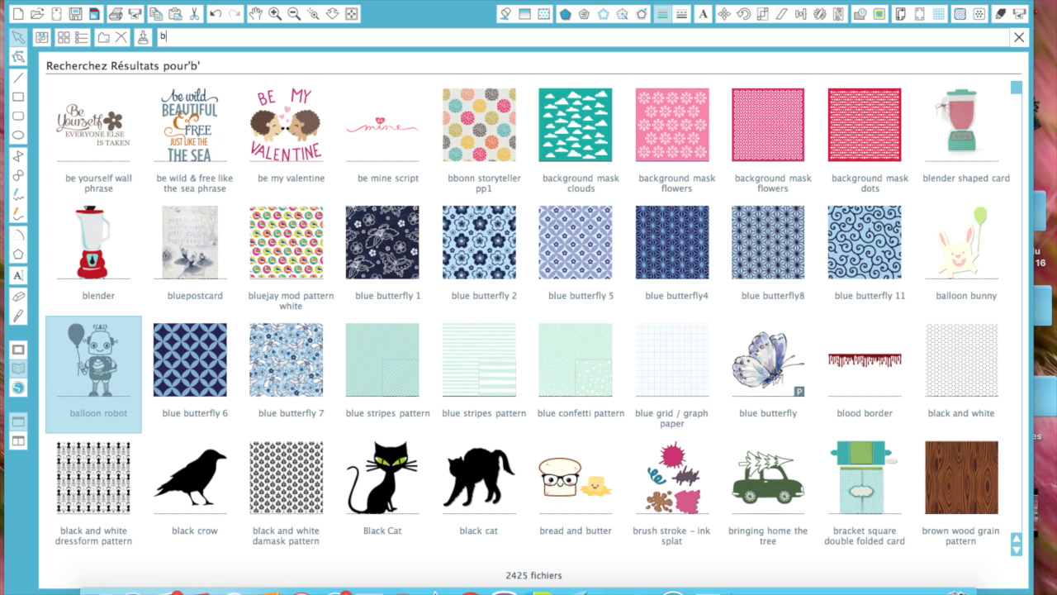
{"action": "type", "text": "ar"}
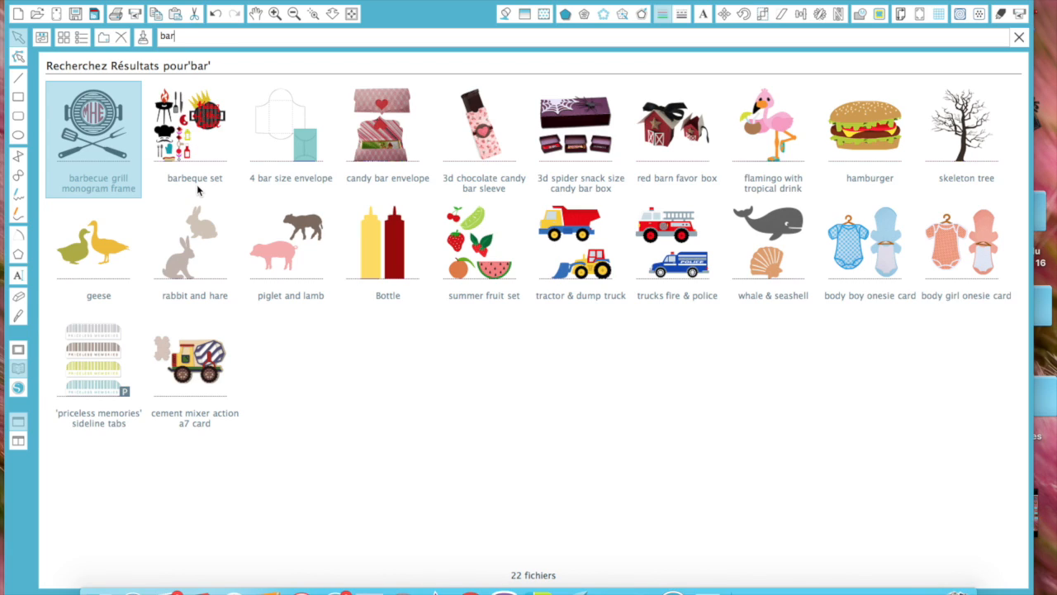
{"action": "left_click", "coordinate": [206, 121]}
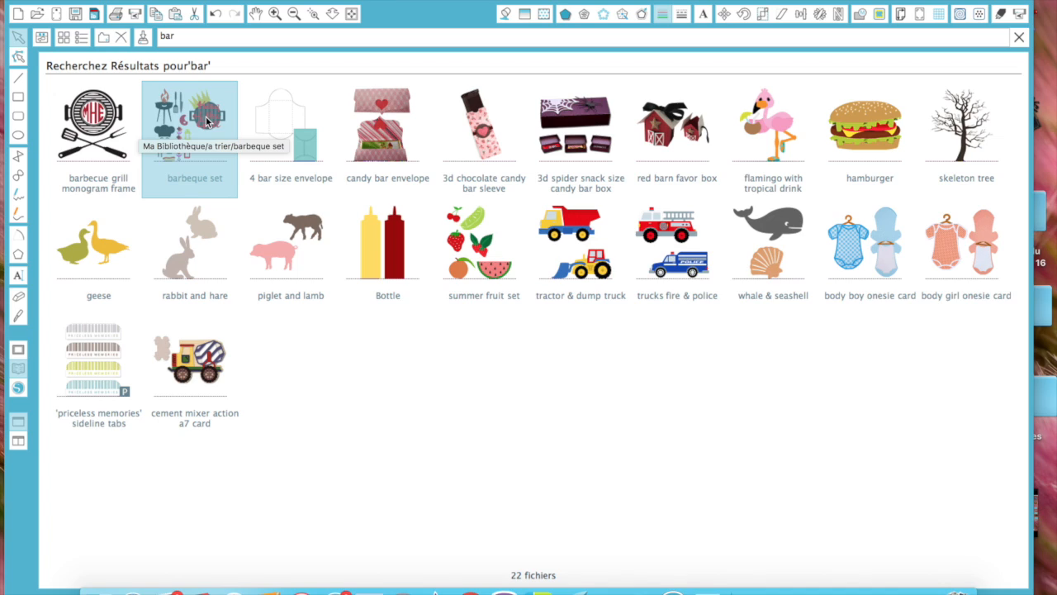
{"action": "double_click", "coordinate": [207, 121]}
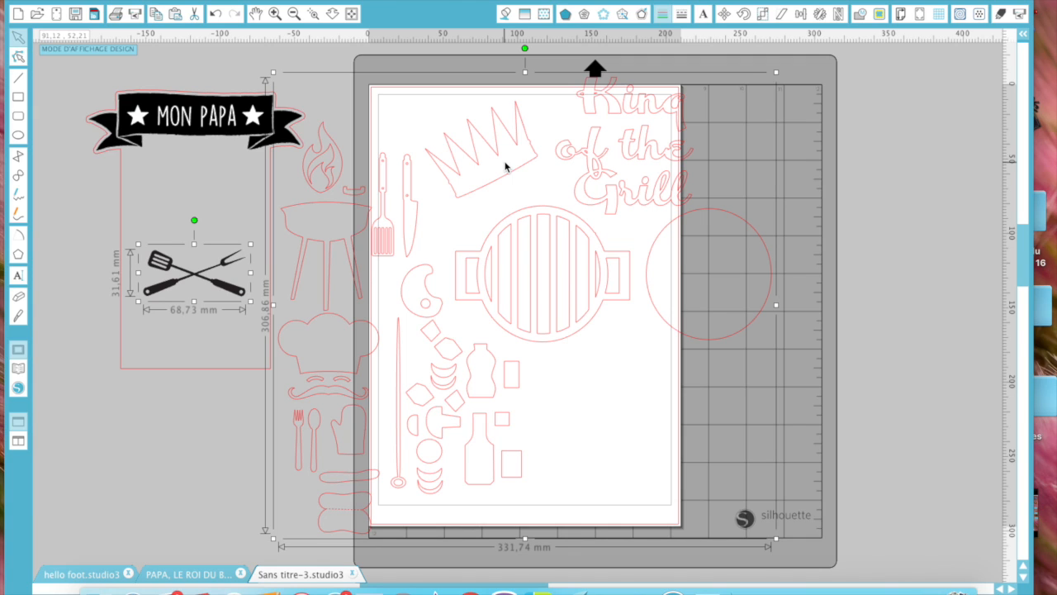
Look at the reference photo of the finished tag behind the design window, and restore the window
{"action": "left_click_drag", "start_coordinate": [95, 2], "coordinate": [412, 8]}
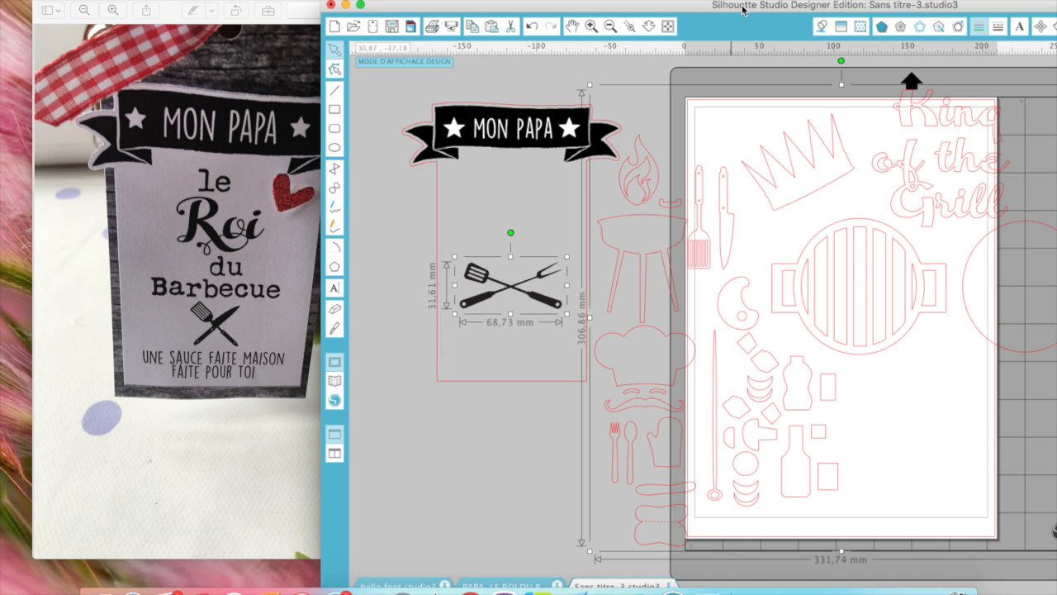
{"action": "double_click", "coordinate": [682, 12]}
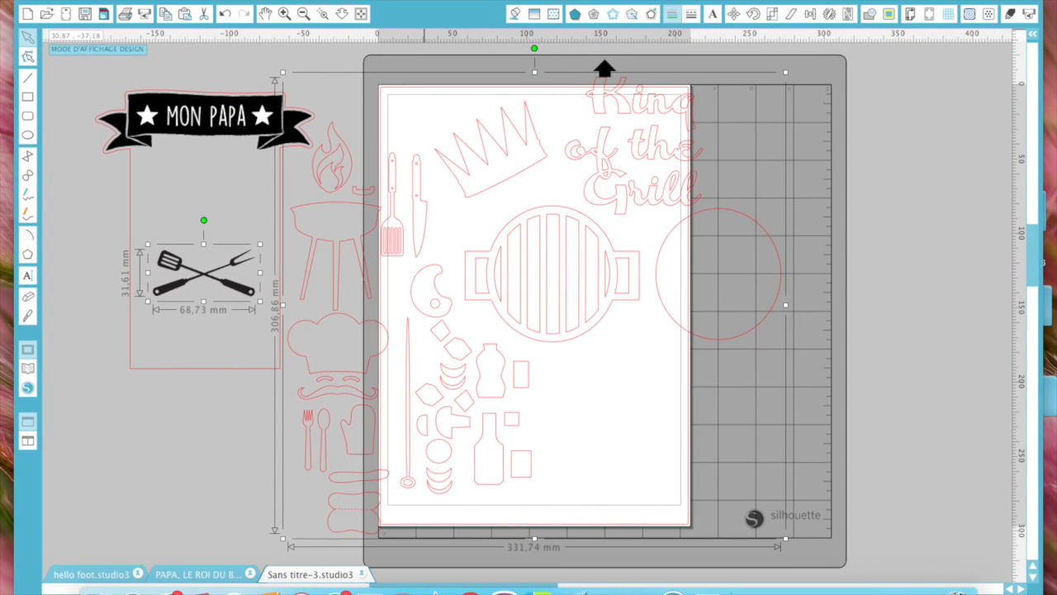
Ungroup the barbeque set into its individual pieces
{"action": "right_click", "coordinate": [458, 247]}
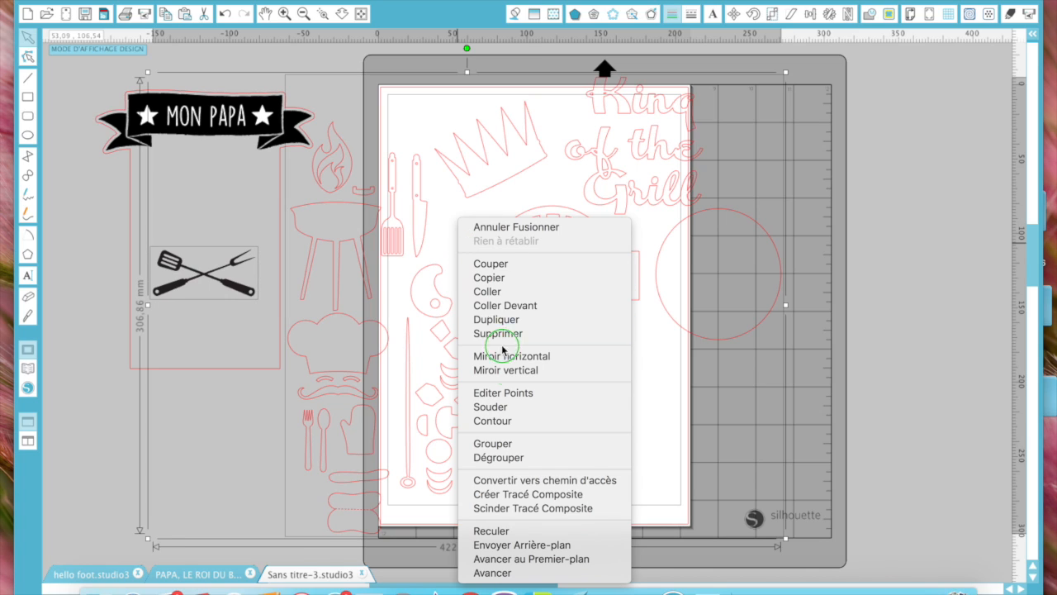
{"action": "left_click", "coordinate": [500, 459]}
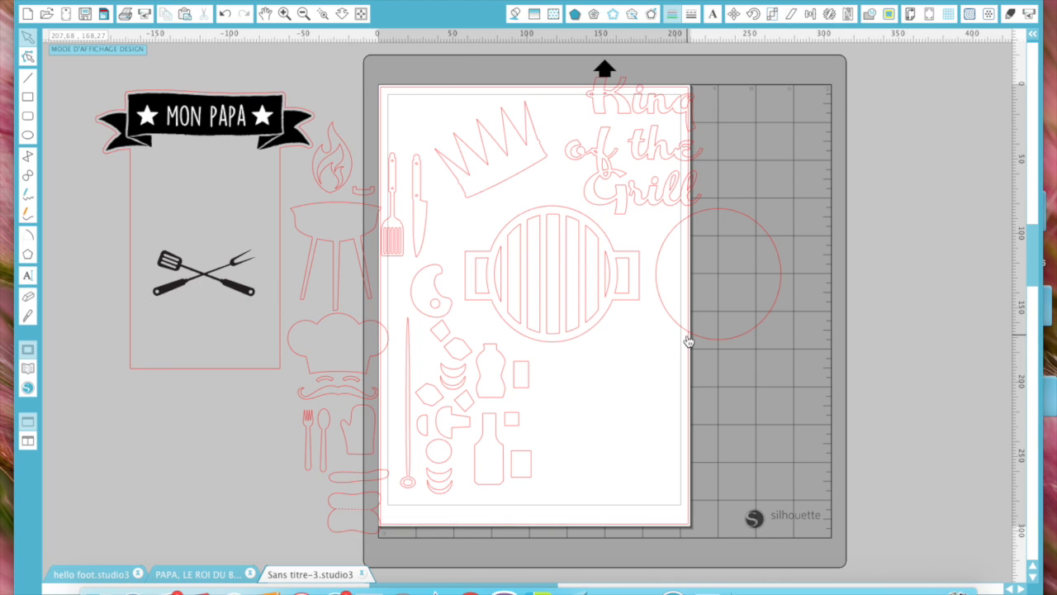
{"action": "left_click", "coordinate": [601, 261]}
{"action": "right_click", "coordinate": [601, 260]}
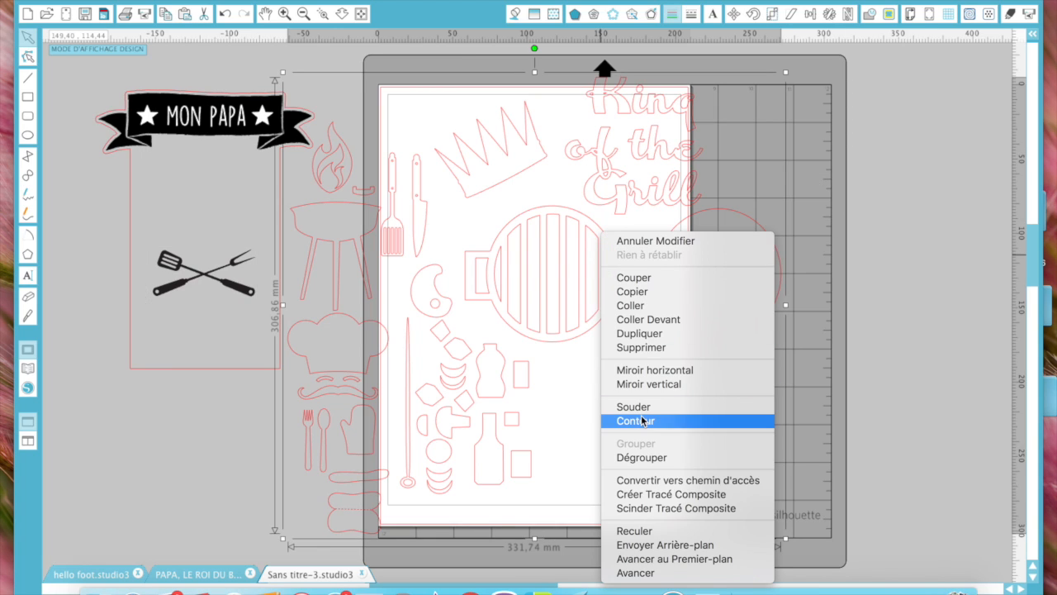
{"action": "left_click", "coordinate": [641, 457]}
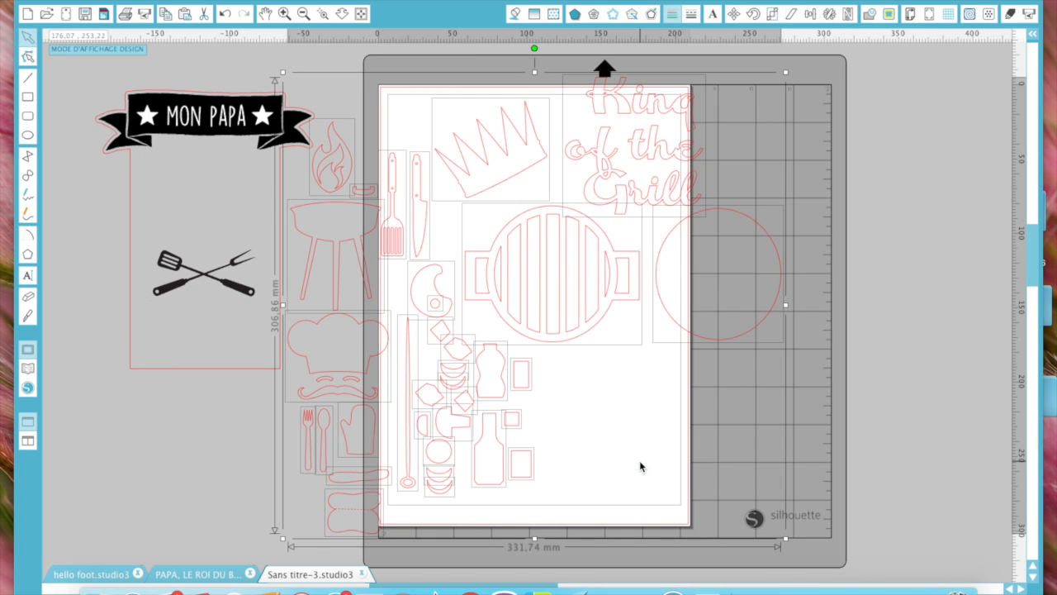
{"action": "left_click", "coordinate": [661, 430]}
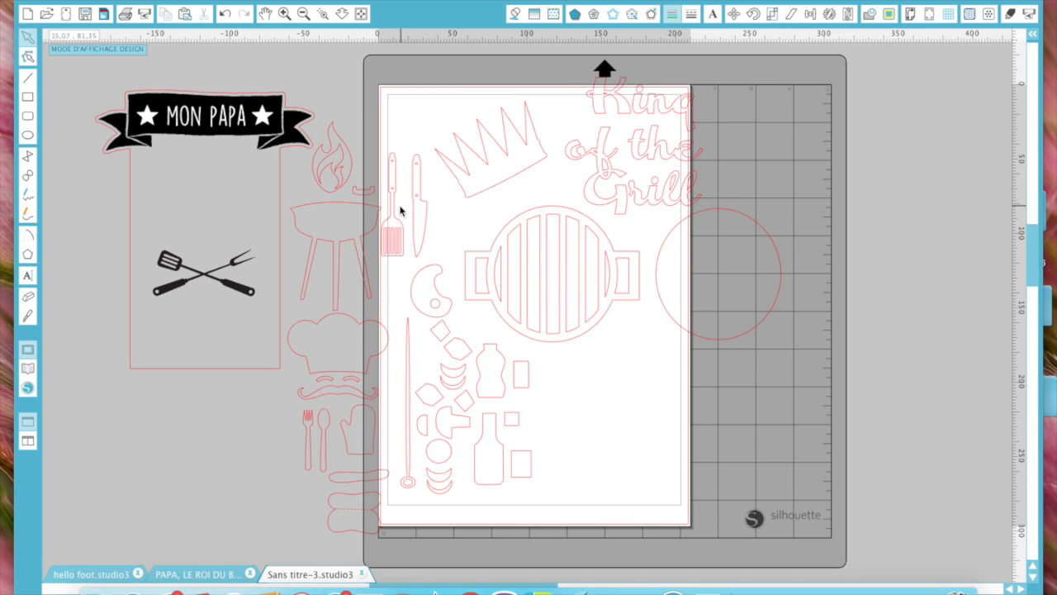
Move the upright spatula and the knife below the tag and delete all other pieces of the barbeque set
{"action": "left_click_drag", "start_coordinate": [391, 231], "coordinate": [153, 465]}
{"action": "left_click_drag", "start_coordinate": [422, 217], "coordinate": [200, 447]}
{"action": "left_click_drag", "start_coordinate": [347, 61], "coordinate": [709, 469]}
{"action": "key", "text": "Delete"}
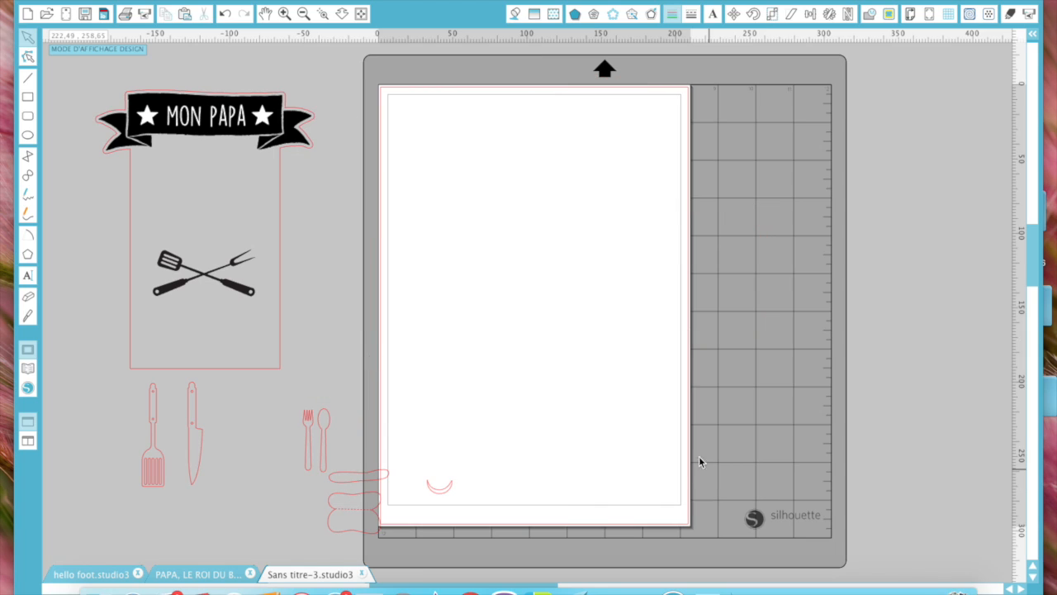
{"action": "left_click_drag", "start_coordinate": [248, 410], "coordinate": [500, 534]}
{"action": "key", "text": "Delete"}
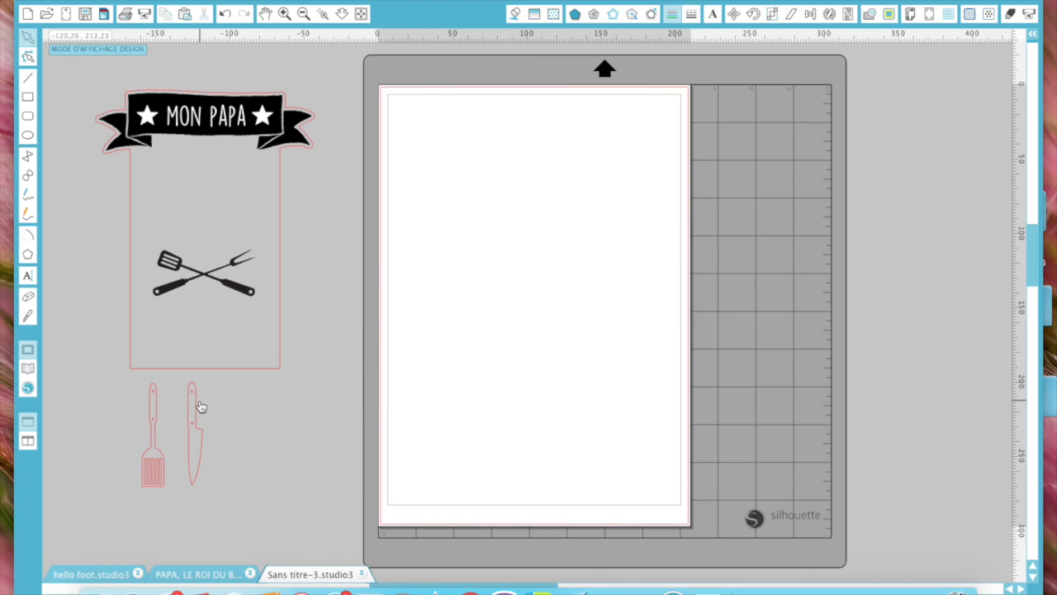
Place the spatula and knife side by side on the page and align them on their right edges
{"action": "left_click_drag", "start_coordinate": [195, 413], "coordinate": [560, 194]}
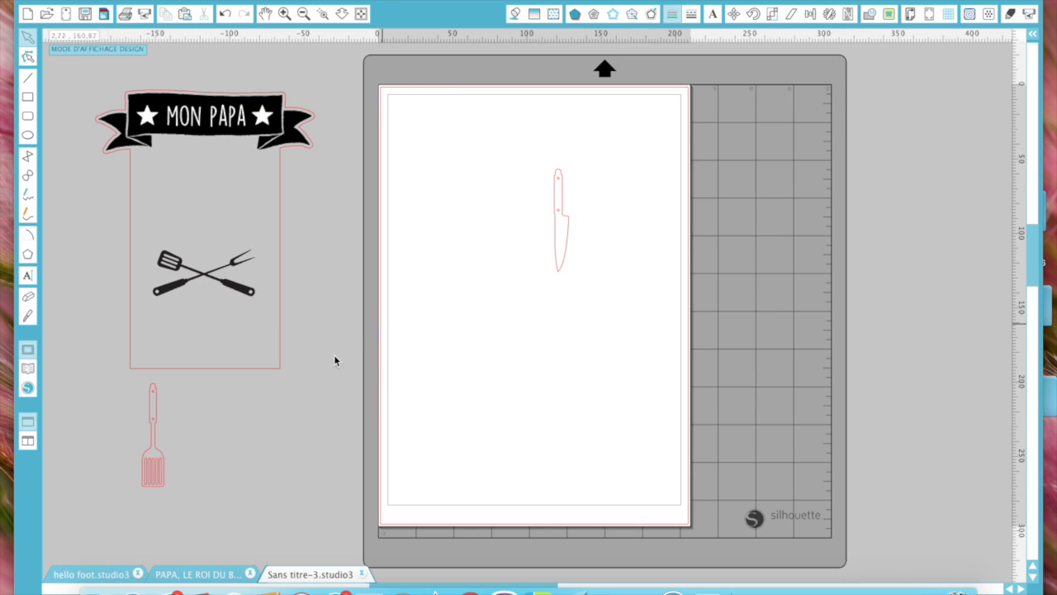
{"action": "left_click_drag", "start_coordinate": [154, 409], "coordinate": [529, 194]}
{"action": "left_click_drag", "start_coordinate": [493, 147], "coordinate": [628, 299]}
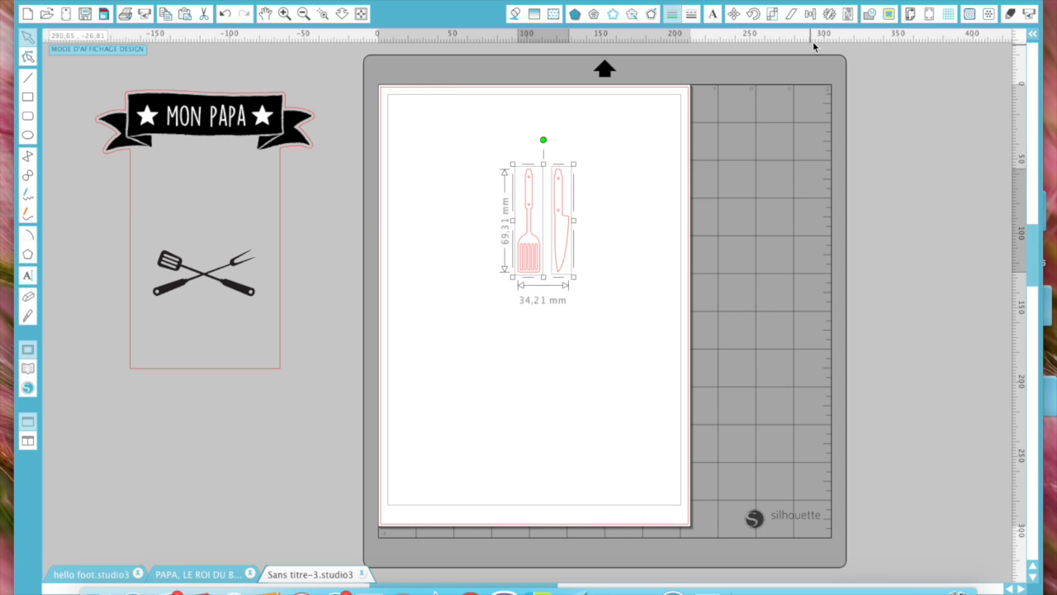
{"action": "left_click", "coordinate": [810, 14]}
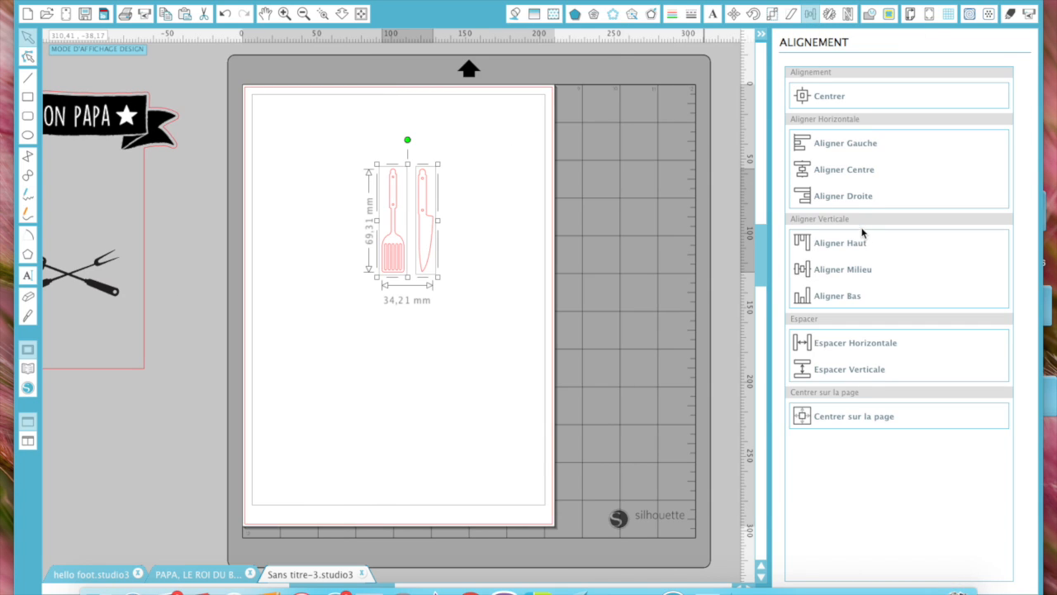
{"action": "left_click", "coordinate": [852, 196]}
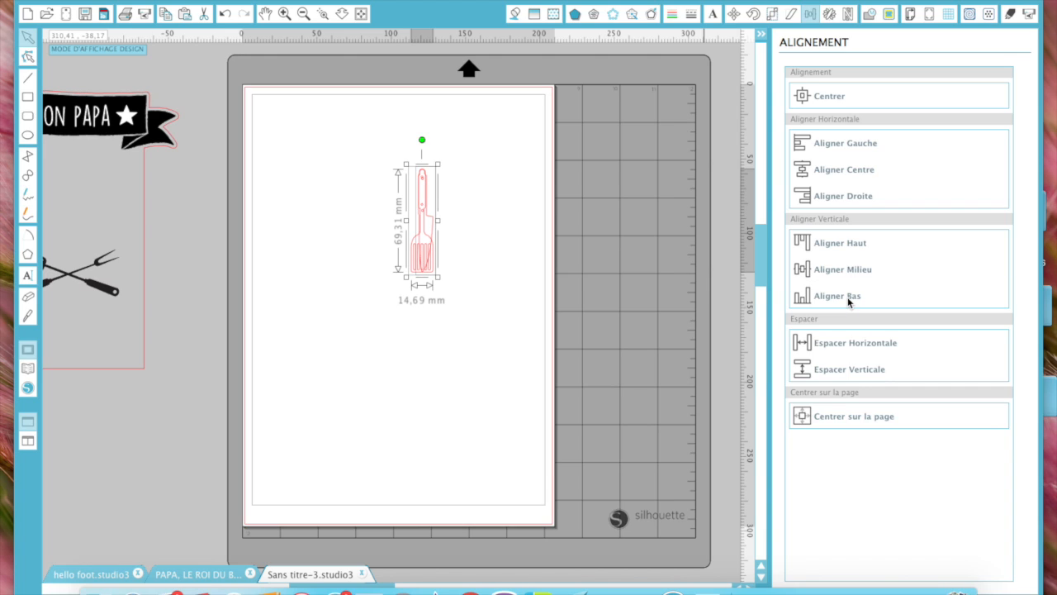
Undo the last alignment and align the spatula and knife on their bottom edges
{"action": "left_click", "coordinate": [225, 16]}
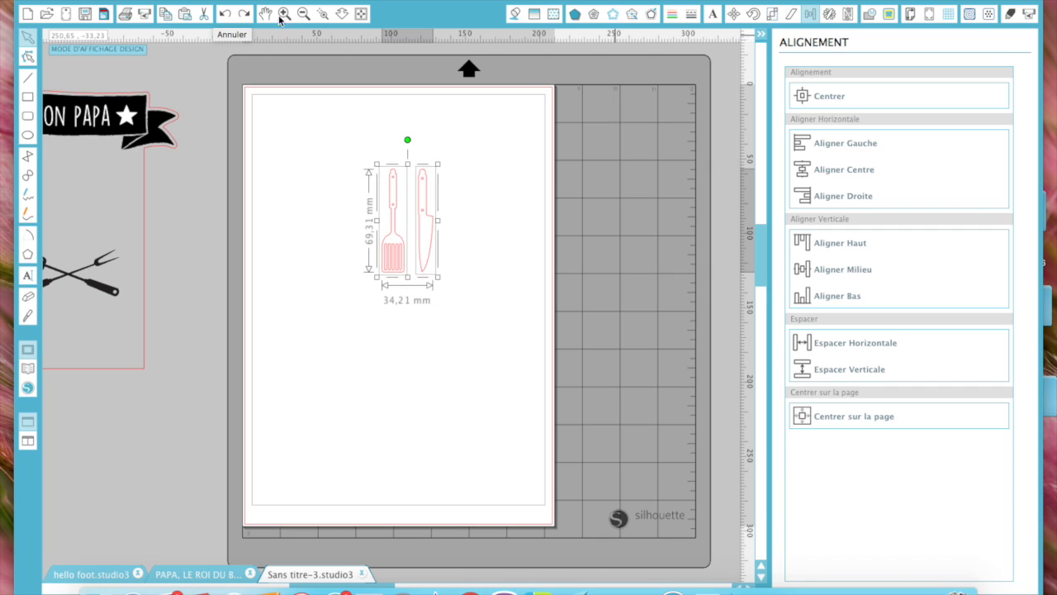
{"action": "left_click", "coordinate": [836, 298]}
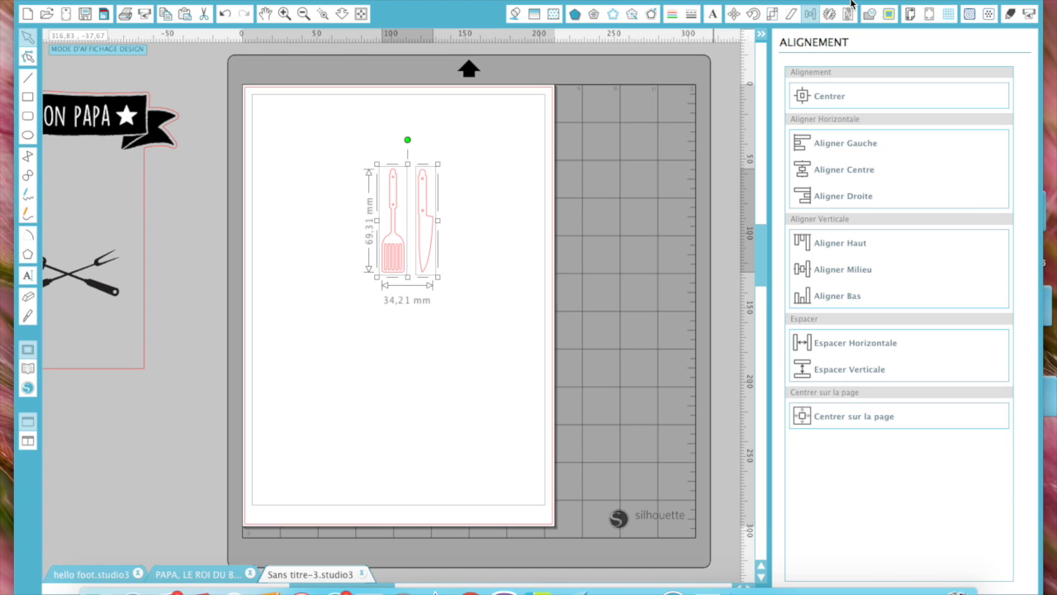
Rotate the knife 45° clockwise and the spatula 45° counterclockwise
{"action": "left_click", "coordinate": [755, 15]}
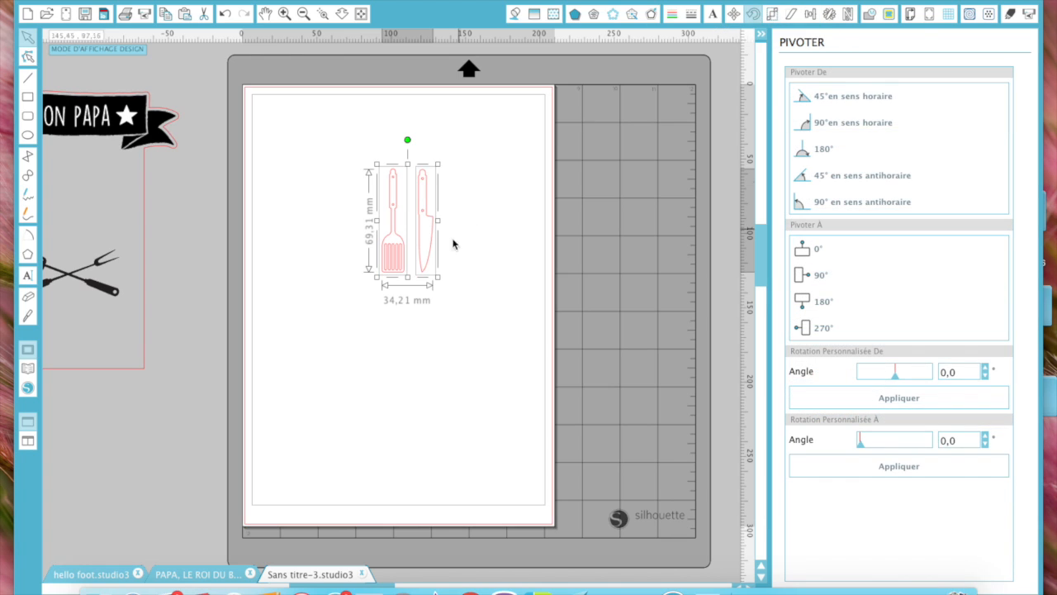
{"action": "left_click", "coordinate": [452, 251]}
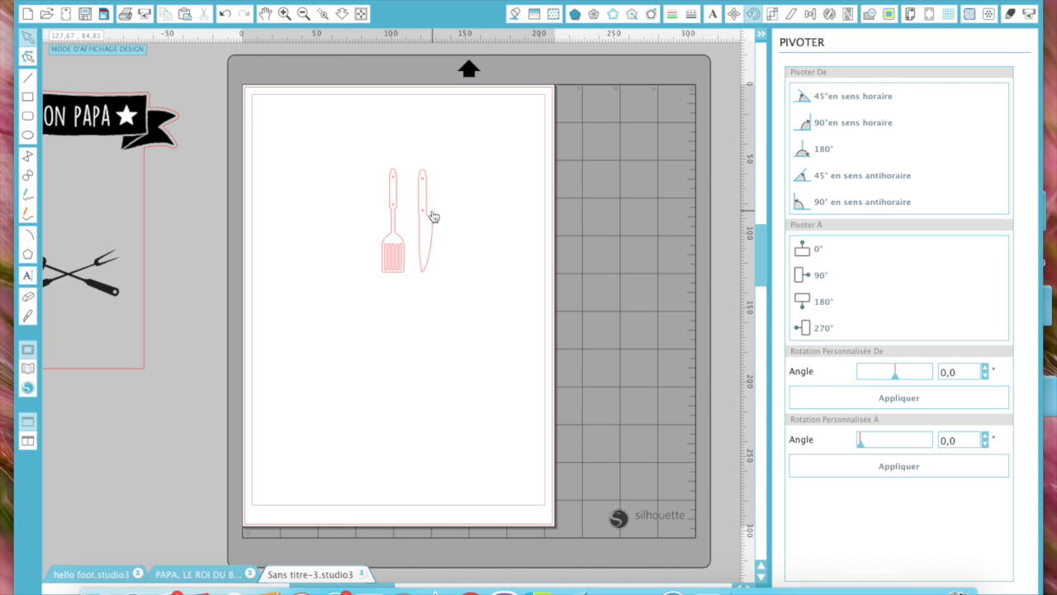
{"action": "left_click", "coordinate": [432, 219]}
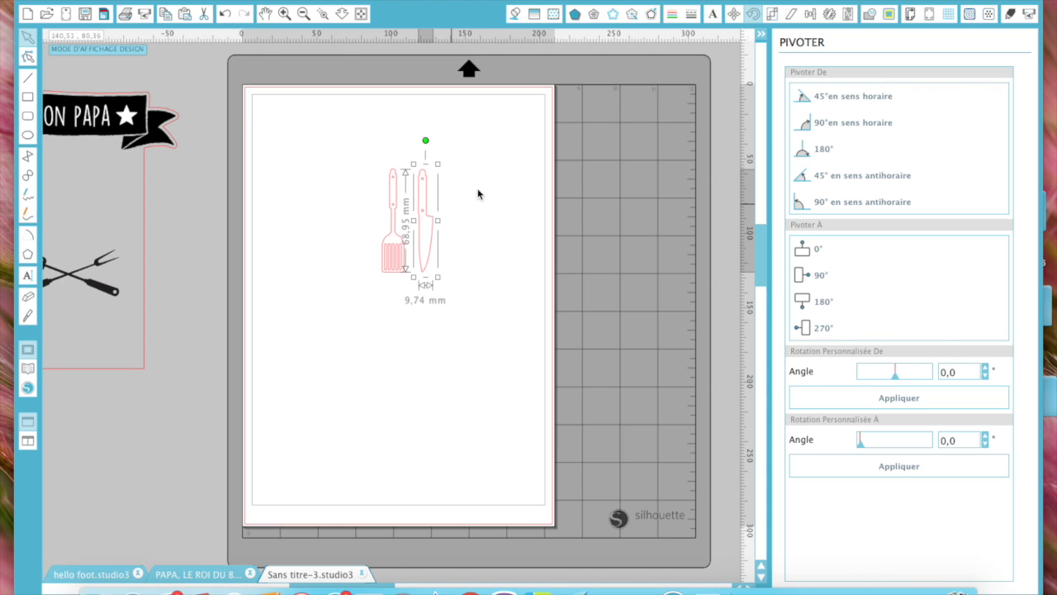
{"action": "left_click", "coordinate": [872, 101]}
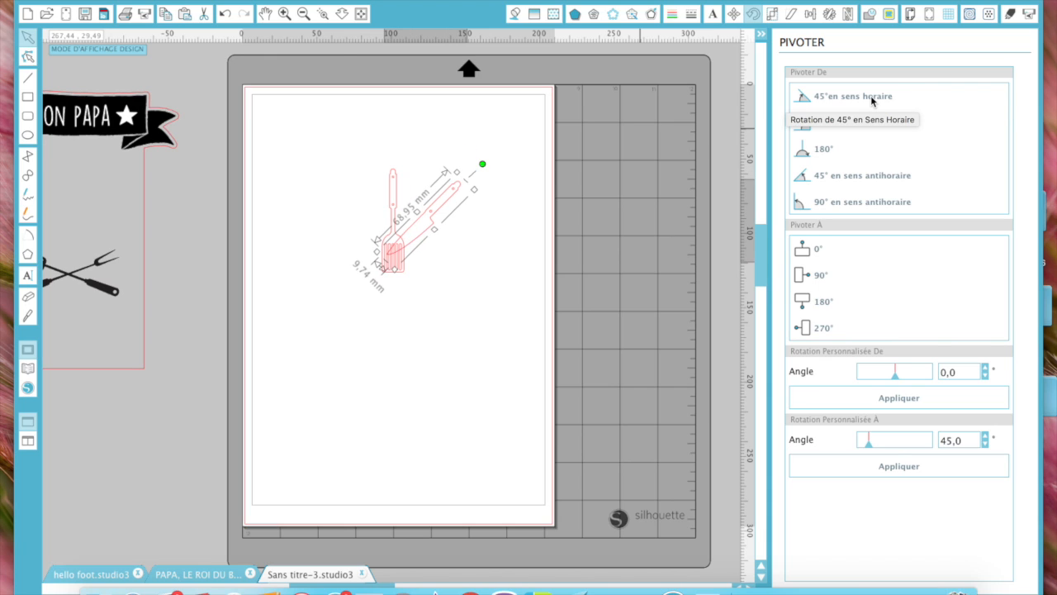
{"action": "left_click", "coordinate": [395, 194]}
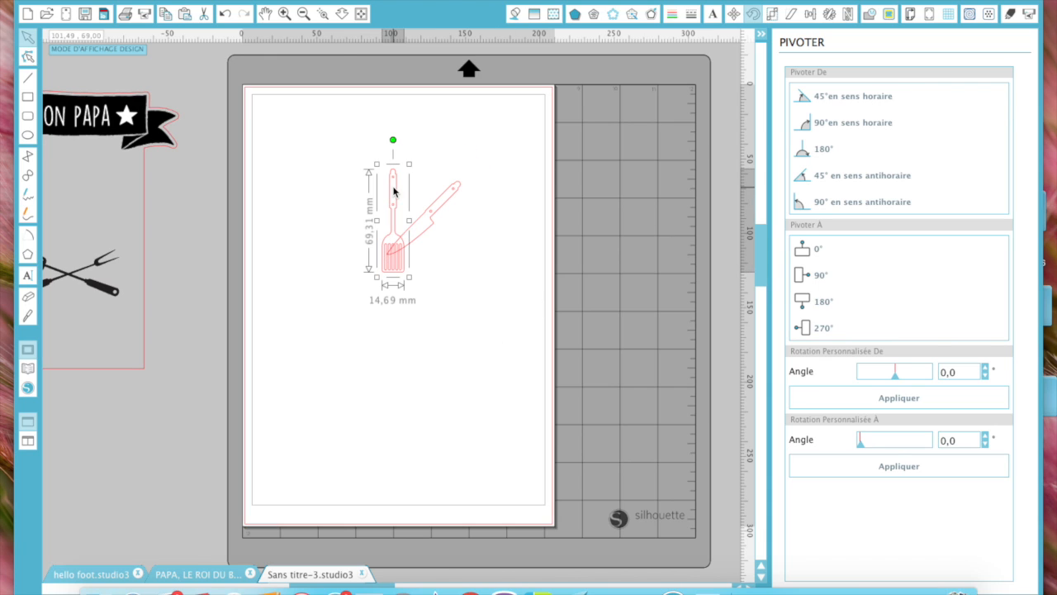
{"action": "left_click", "coordinate": [845, 175]}
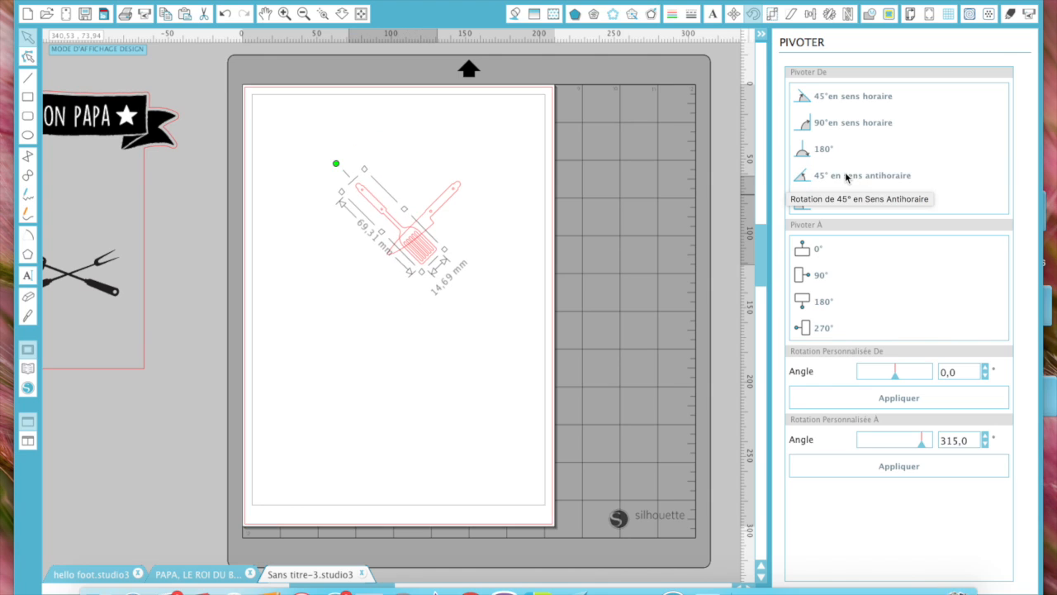
Nudge the rotated spatula to the right until its handle crosses the knife in an X
{"action": "key", "text": "Right"}
{"action": "key", "text": "Right"}
{"action": "key", "text": "Right"}
{"action": "key", "text": "Right"}
{"action": "key", "text": "Right"}
{"action": "key", "text": "Right"}
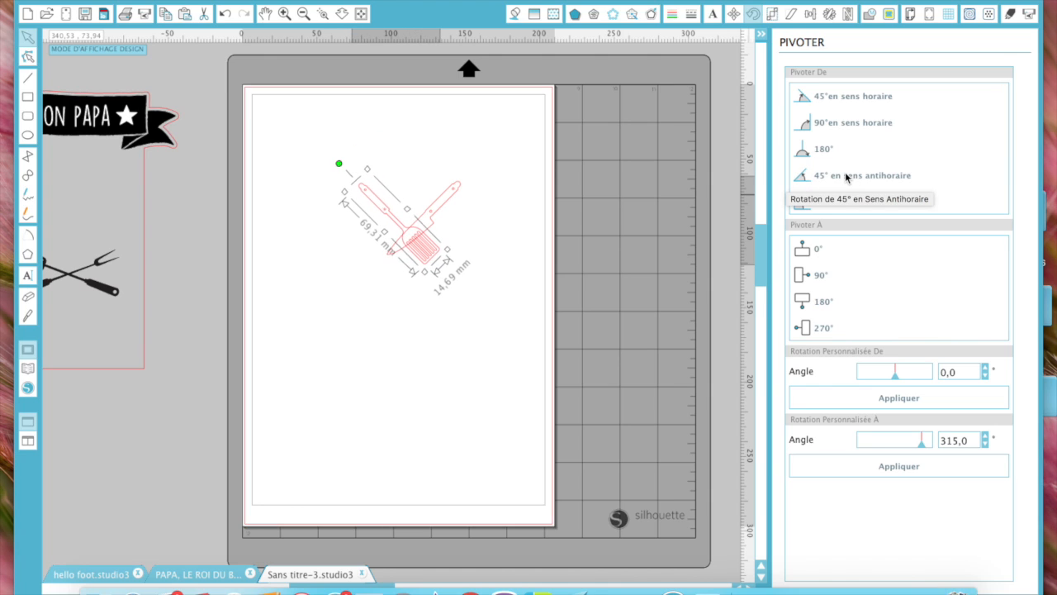
{"action": "key", "text": "Right"}
{"action": "key", "text": "Right"}
{"action": "key", "text": "Right"}
{"action": "key", "text": "Right"}
{"action": "key", "text": "Right"}
{"action": "key", "text": "Right"}
{"action": "key", "text": "Right"}
{"action": "key", "text": "Right"}
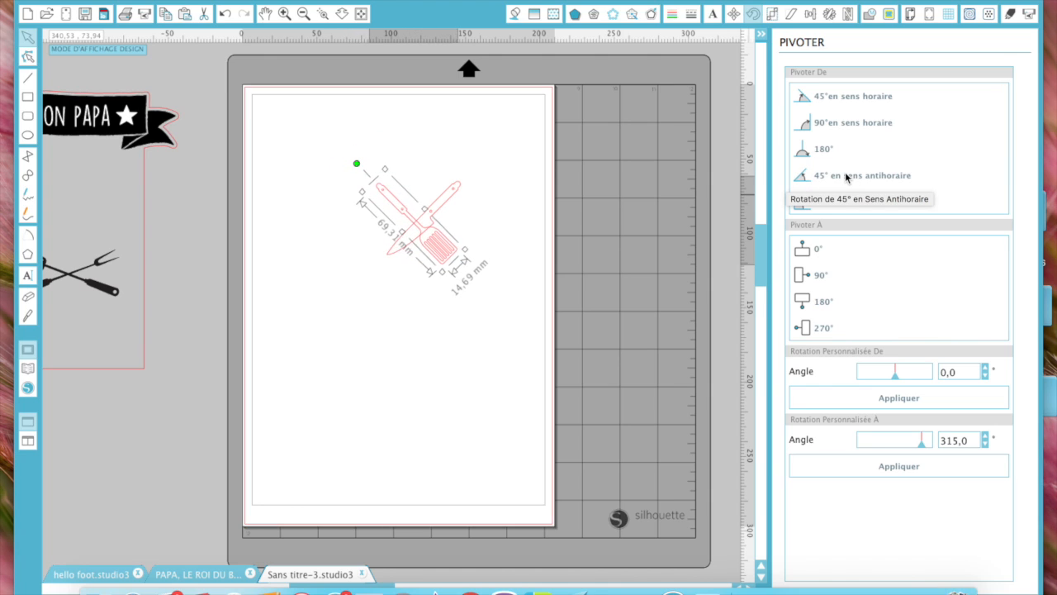
{"action": "key", "text": "Right"}
{"action": "key", "text": "Right"}
{"action": "key", "text": "Right"}
{"action": "key", "text": "Right"}
{"action": "key", "text": "Right"}
{"action": "key", "text": "Right"}
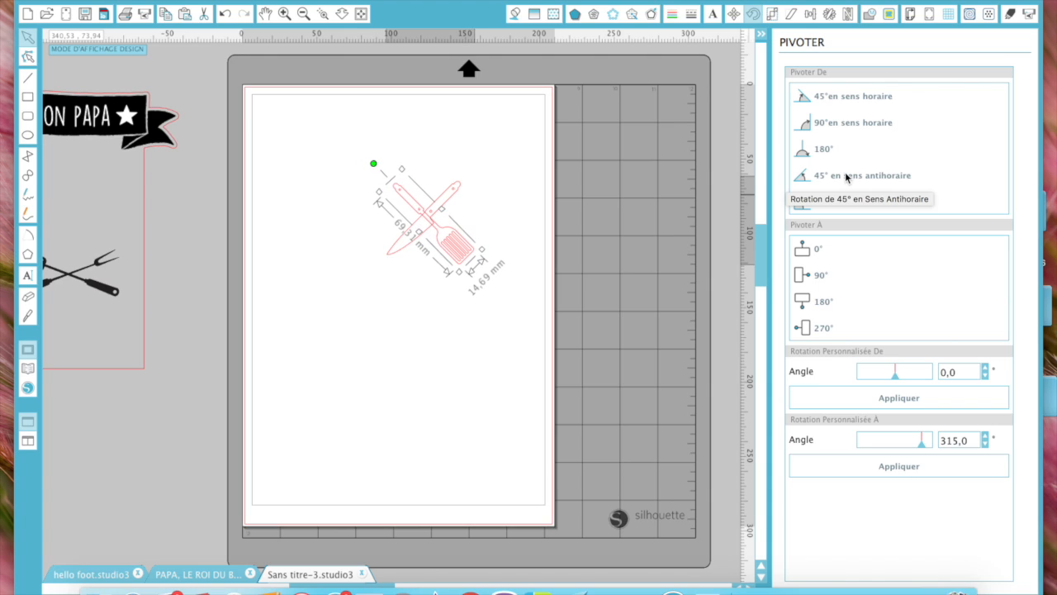
{"action": "key", "text": "Right"}
{"action": "key", "text": "Right"}
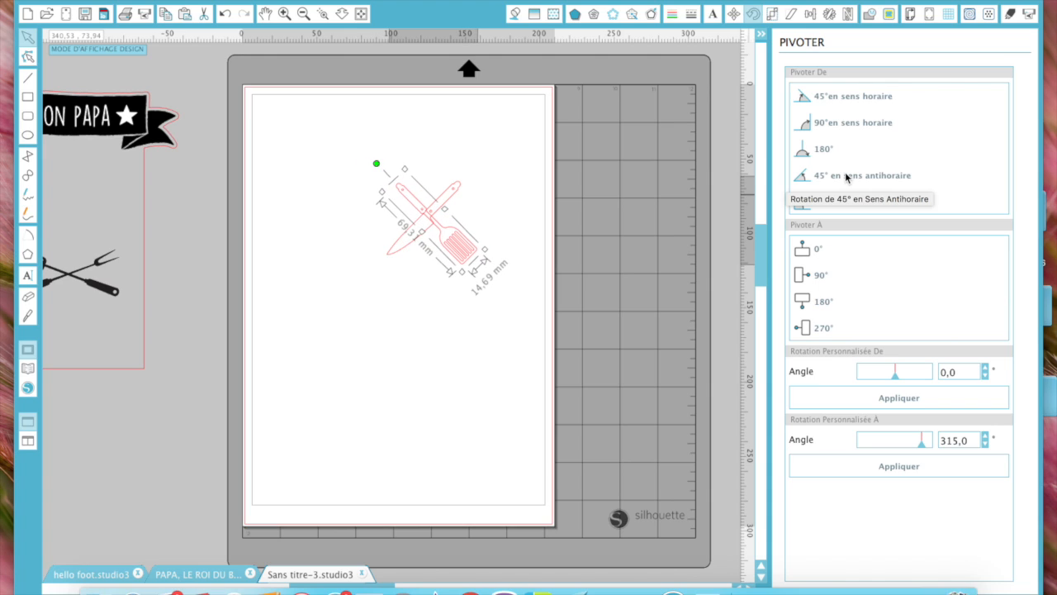
Fill the crossed knife and spatula with black and make their line colour transparent
{"action": "left_click_drag", "start_coordinate": [323, 149], "coordinate": [555, 303]}
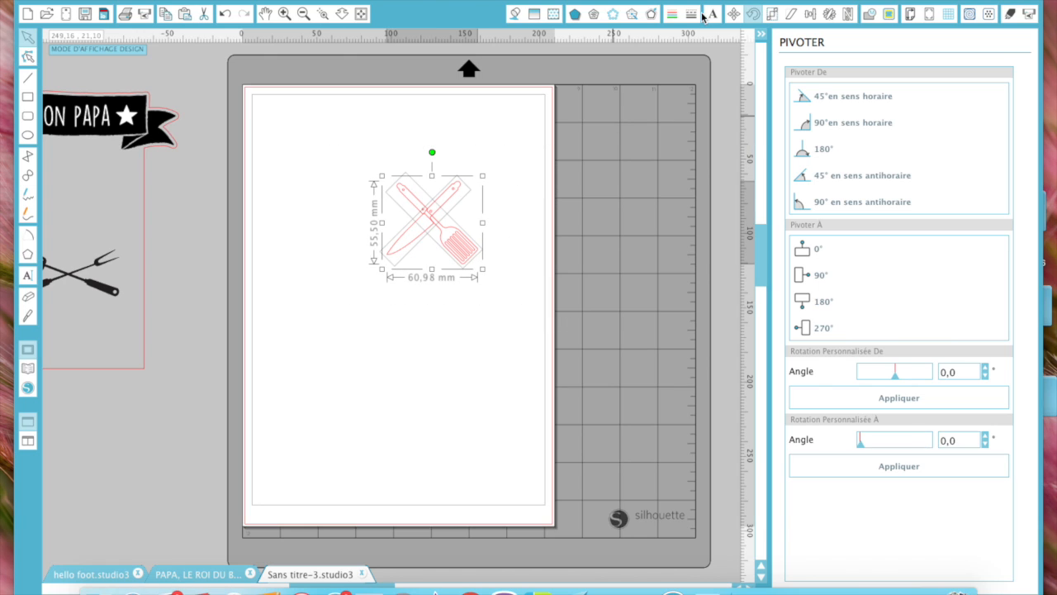
{"action": "left_click", "coordinate": [516, 15]}
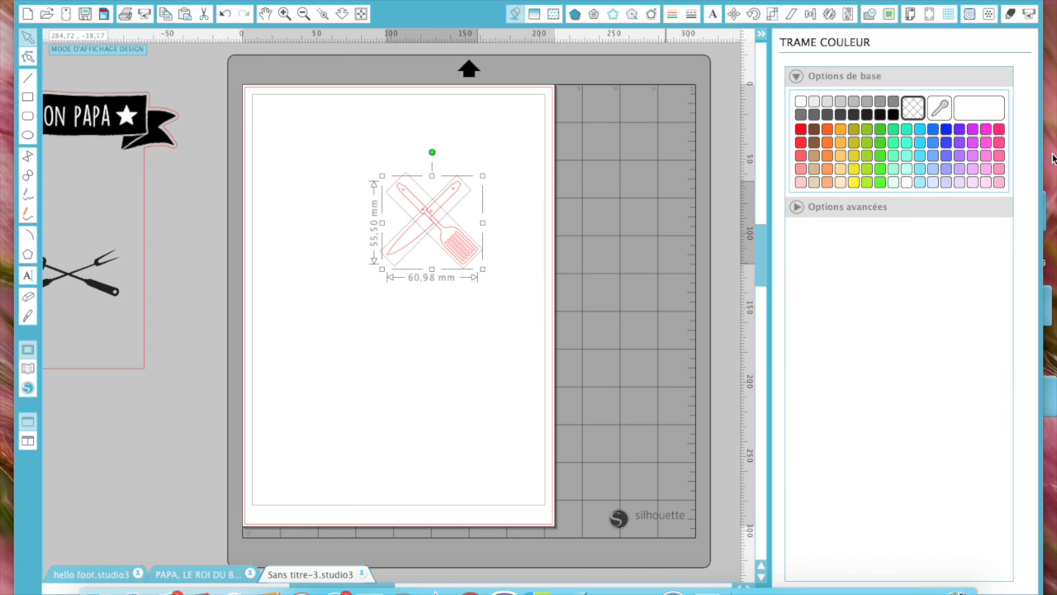
{"action": "left_click", "coordinate": [893, 114]}
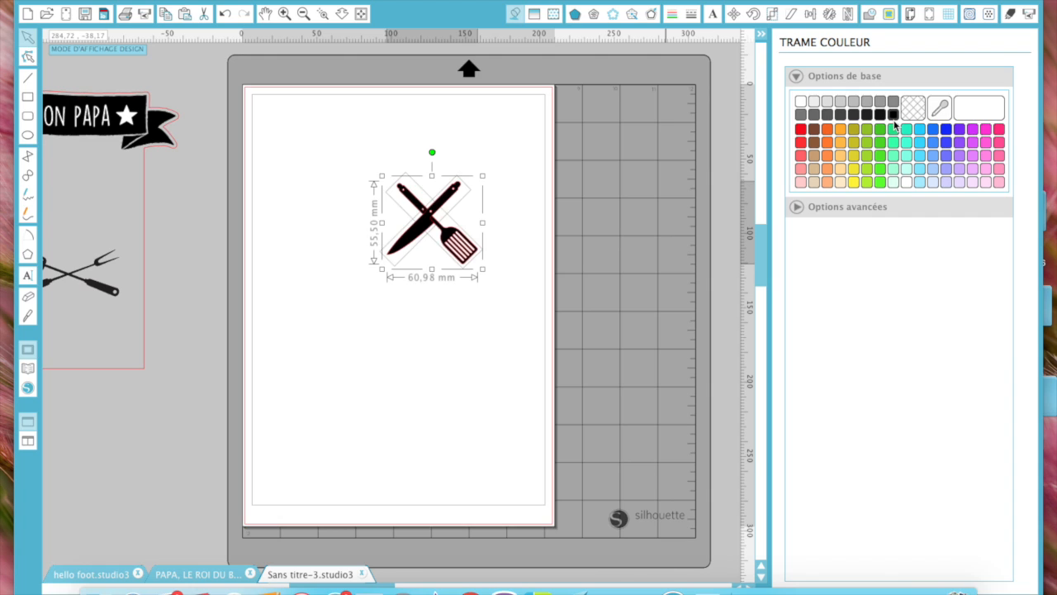
{"action": "left_click", "coordinate": [674, 15]}
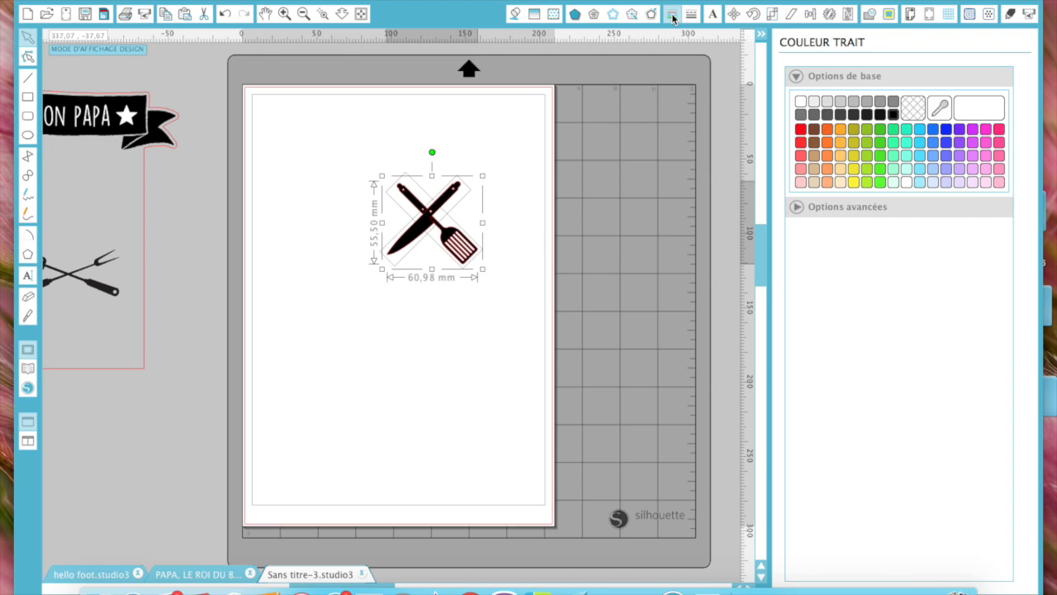
{"action": "left_click", "coordinate": [914, 108]}
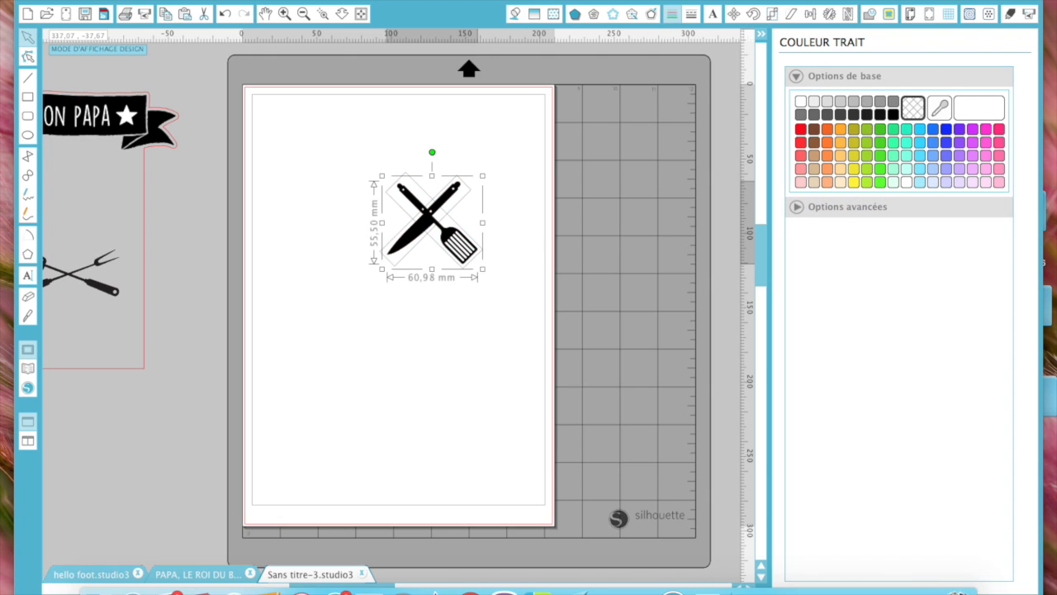
Set the crossed knife and spatula to no cut (Aucune Découpe) and group them
{"action": "left_click", "coordinate": [1010, 14]}
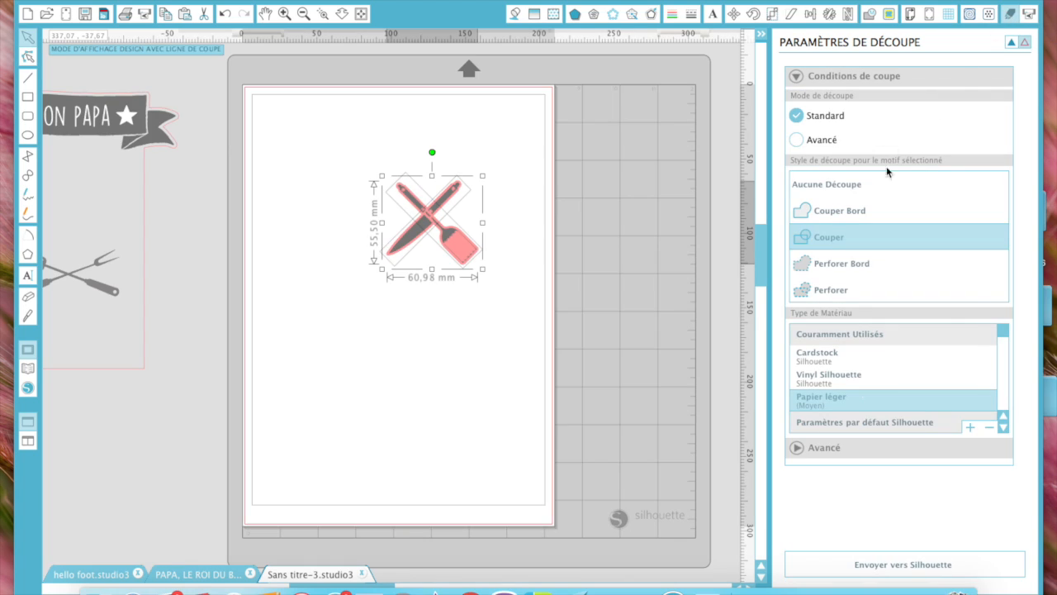
{"action": "left_click", "coordinate": [848, 185]}
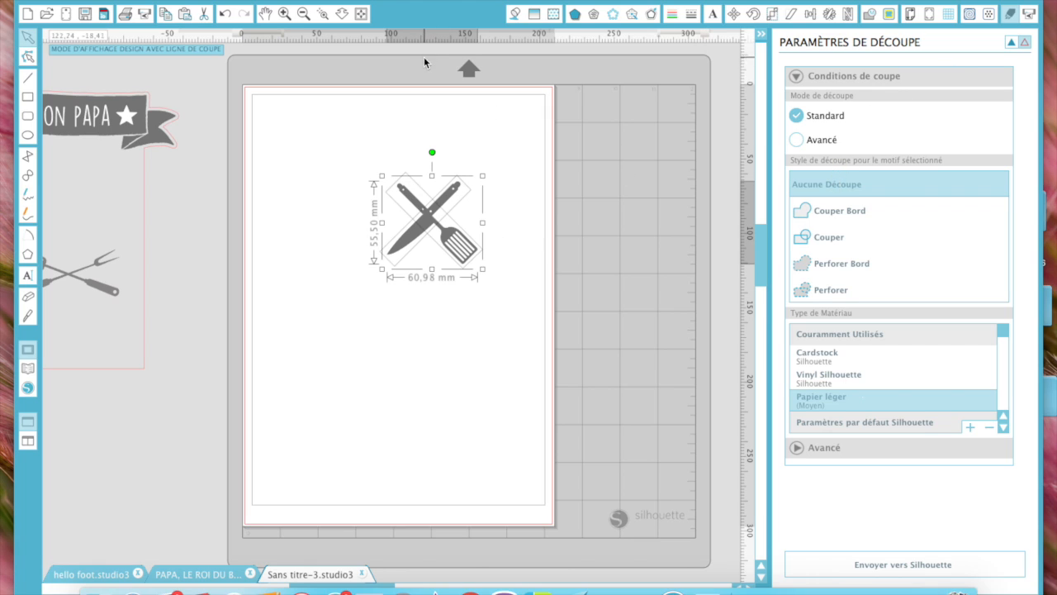
{"action": "left_click", "coordinate": [1011, 41]}
{"action": "left_click_drag", "start_coordinate": [341, 157], "coordinate": [495, 287]}
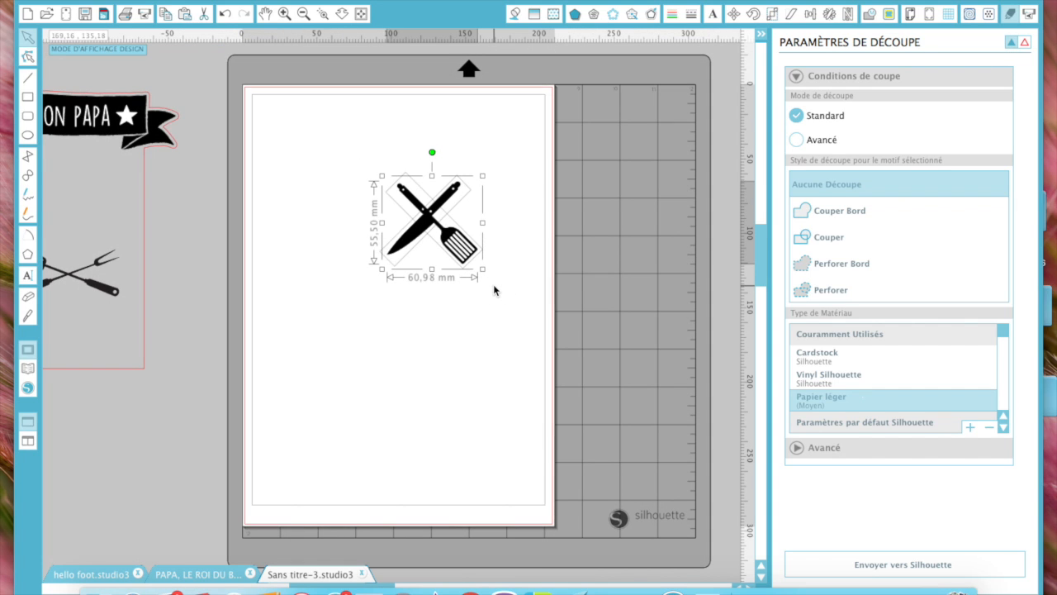
{"action": "left_click_drag", "start_coordinate": [493, 284], "coordinate": [493, 284]}
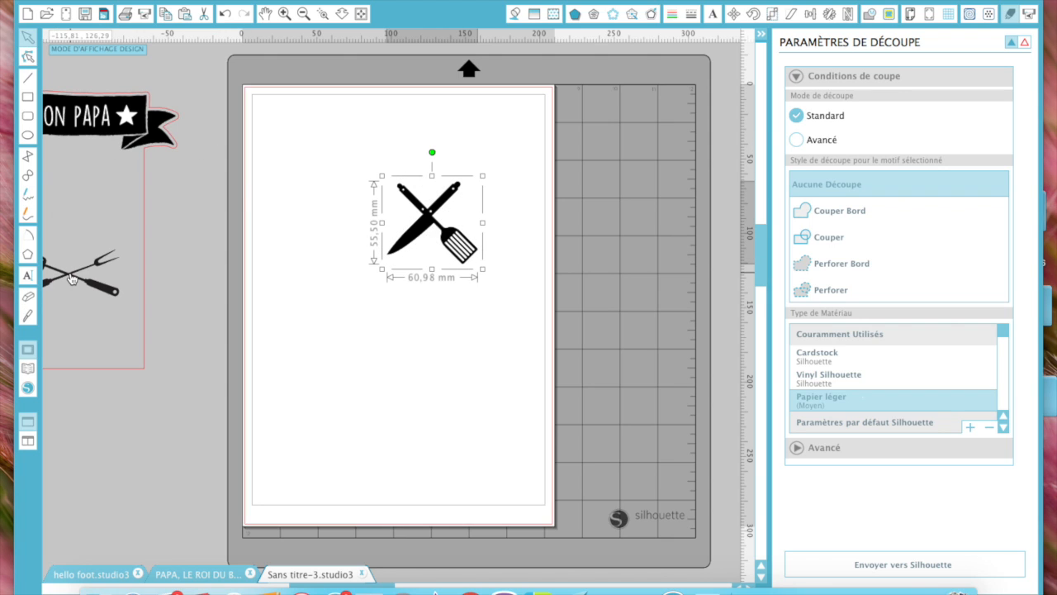
Bring the "MON PAPA" tag onto the page and place the crossed spatula and fork below it
{"action": "left_click_drag", "start_coordinate": [71, 279], "coordinate": [411, 403]}
{"action": "left_click_drag", "start_coordinate": [104, 128], "coordinate": [362, 122]}
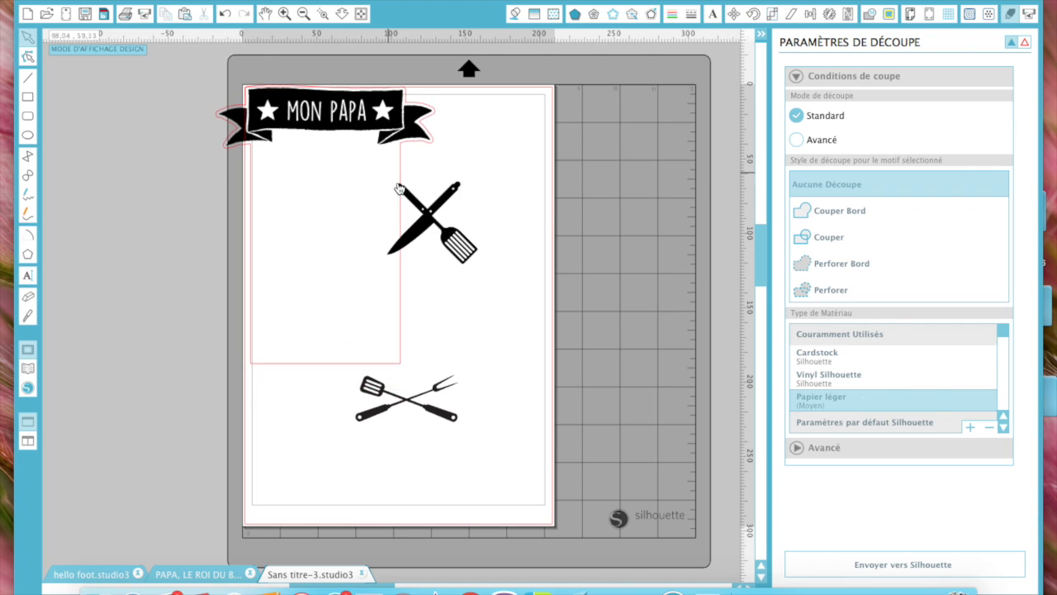
Shrink the crossed knife and spatula to about 33 × 30 mm and place them in the lower half of the tag
{"action": "left_click", "coordinate": [431, 230]}
{"action": "left_click_drag", "start_coordinate": [481, 269], "coordinate": [441, 231]}
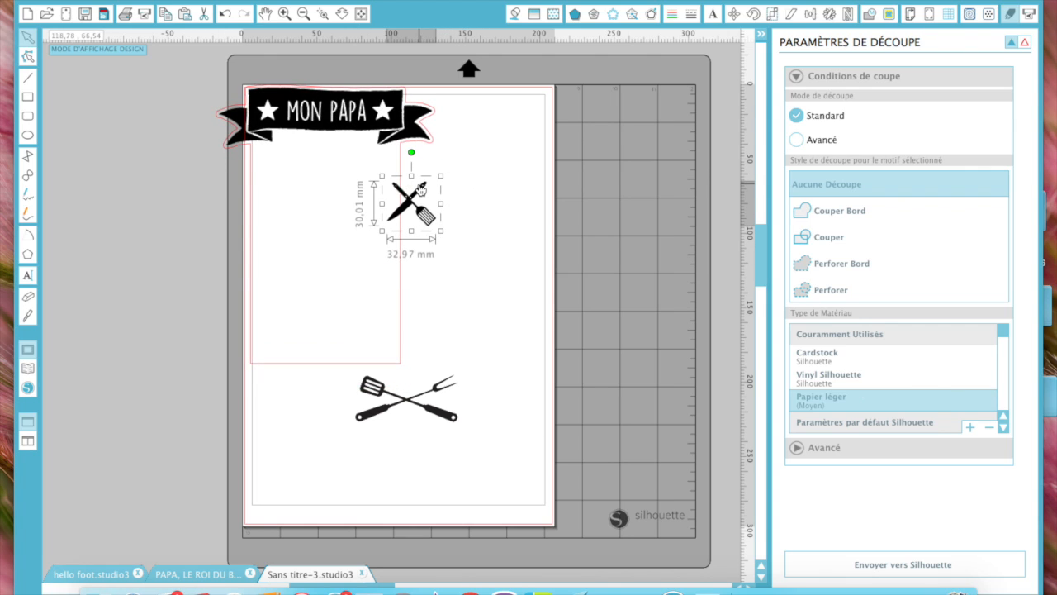
{"action": "left_click_drag", "start_coordinate": [420, 189], "coordinate": [335, 265]}
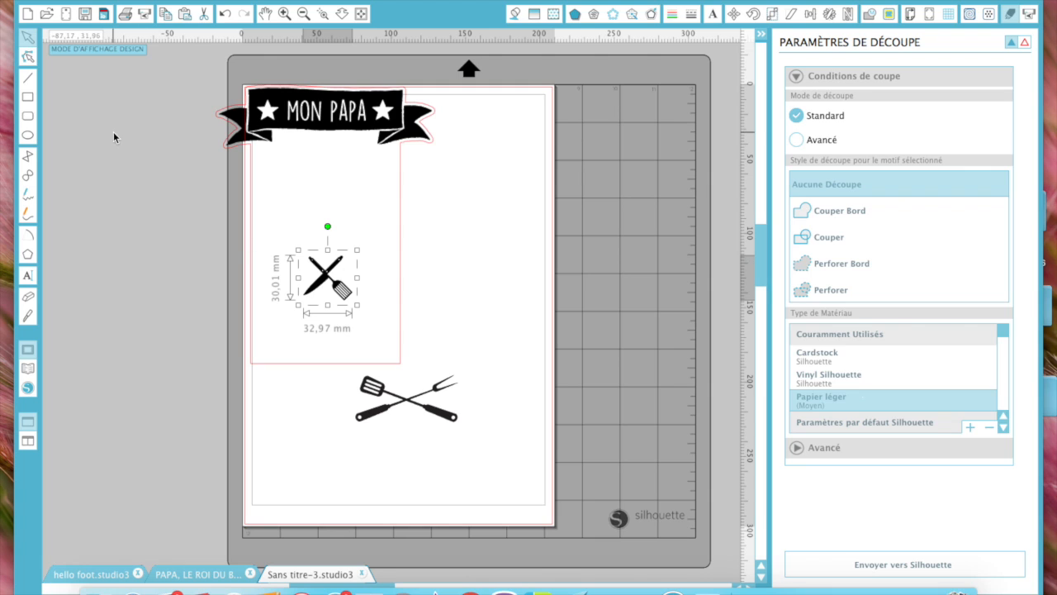
Add the text "Roi" on the blank page area beside the tag
{"action": "left_click", "coordinate": [27, 276]}
{"action": "left_click", "coordinate": [430, 224]}
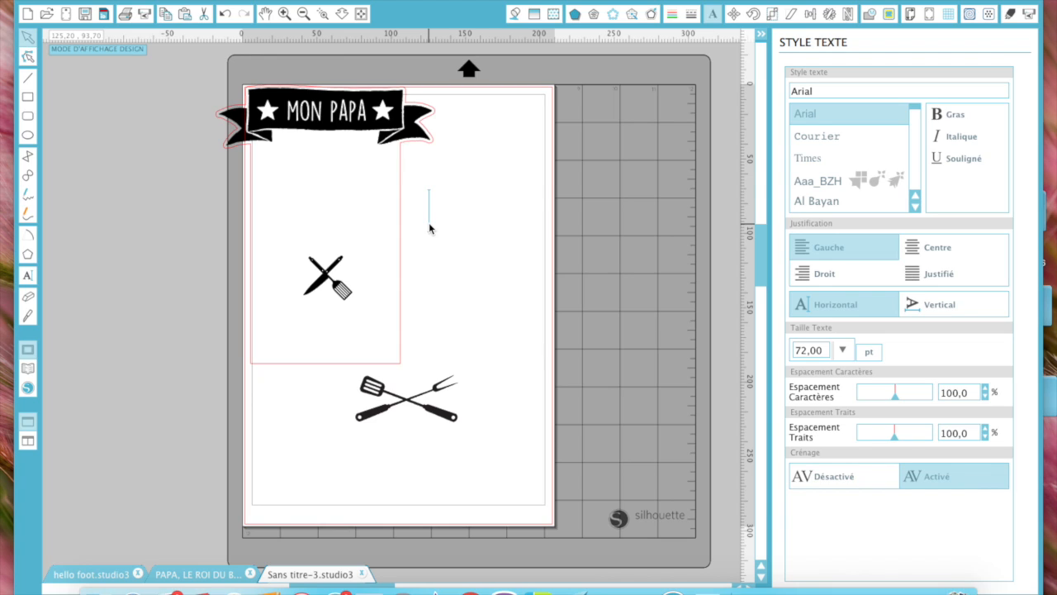
{"action": "type", "text": "Le"}
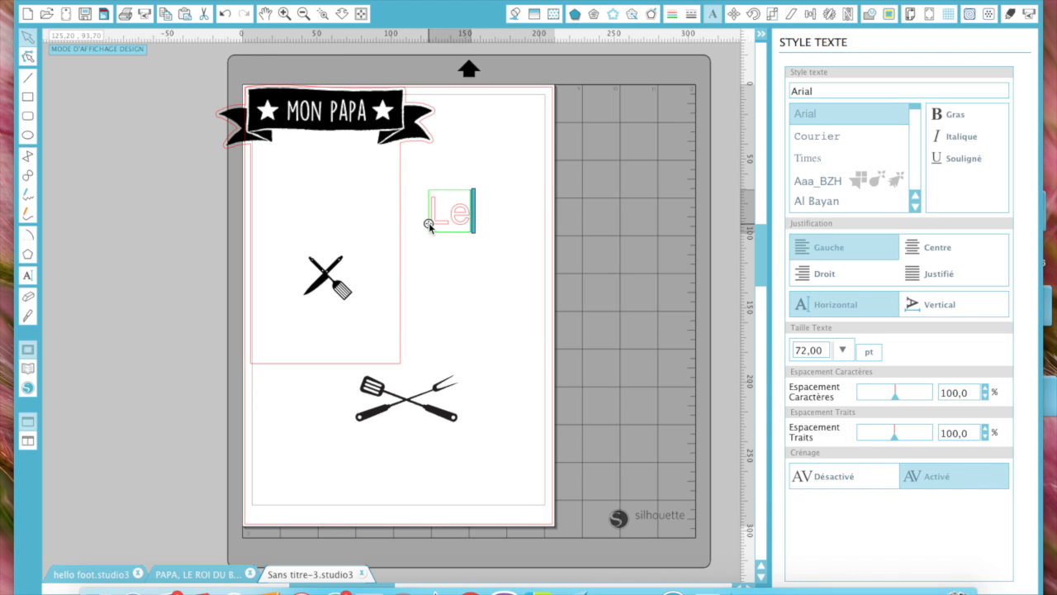
{"action": "key", "text": "BackSpace"}
{"action": "key", "text": "BackSpace"}
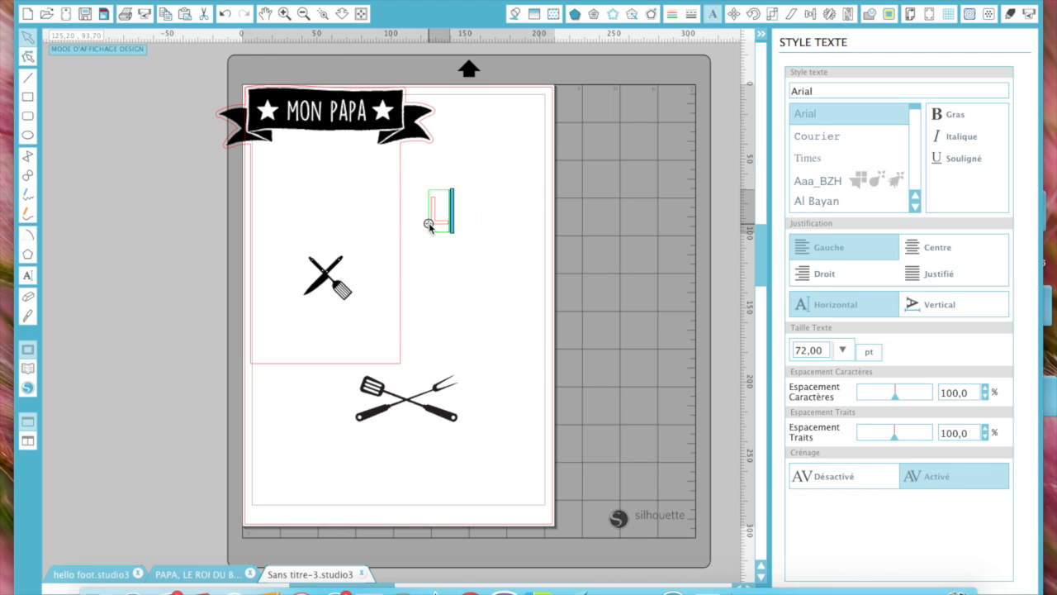
{"action": "type", "text": "Roi"}
{"action": "left_click", "coordinate": [486, 291]}
Change the font of the "Roi" text to LillyBelle
{"action": "left_click", "coordinate": [470, 230]}
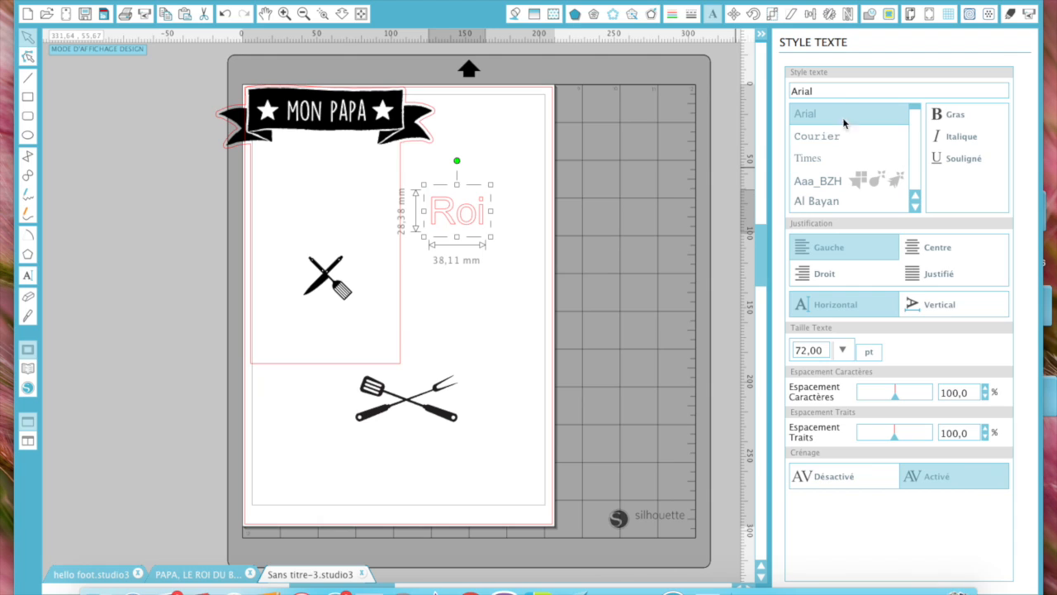
{"action": "left_click_drag", "start_coordinate": [828, 90], "coordinate": [778, 93]}
{"action": "type", "text": "lillyBelle"}
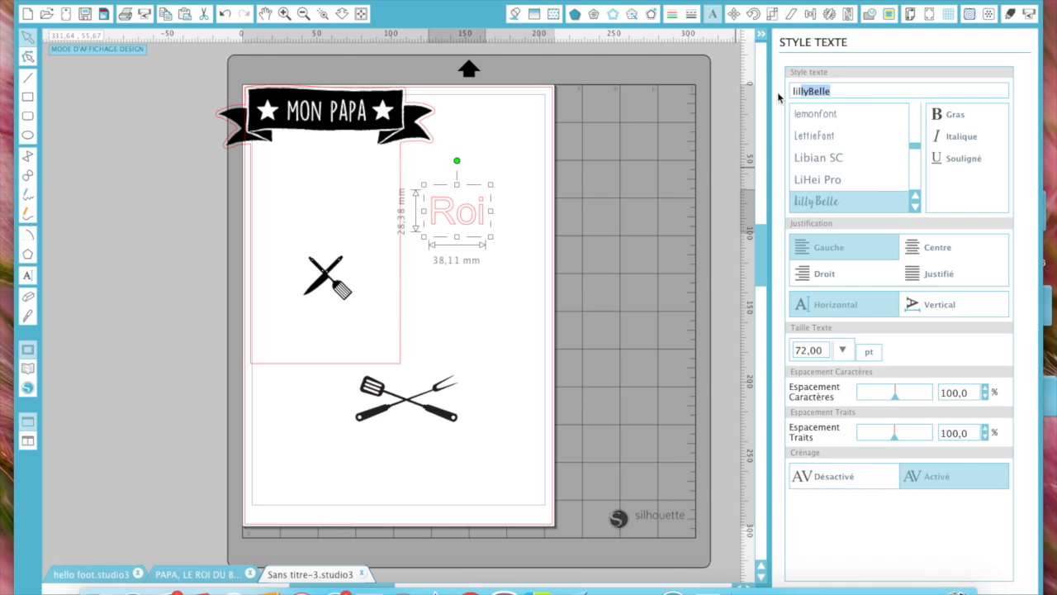
{"action": "key", "text": "Return"}
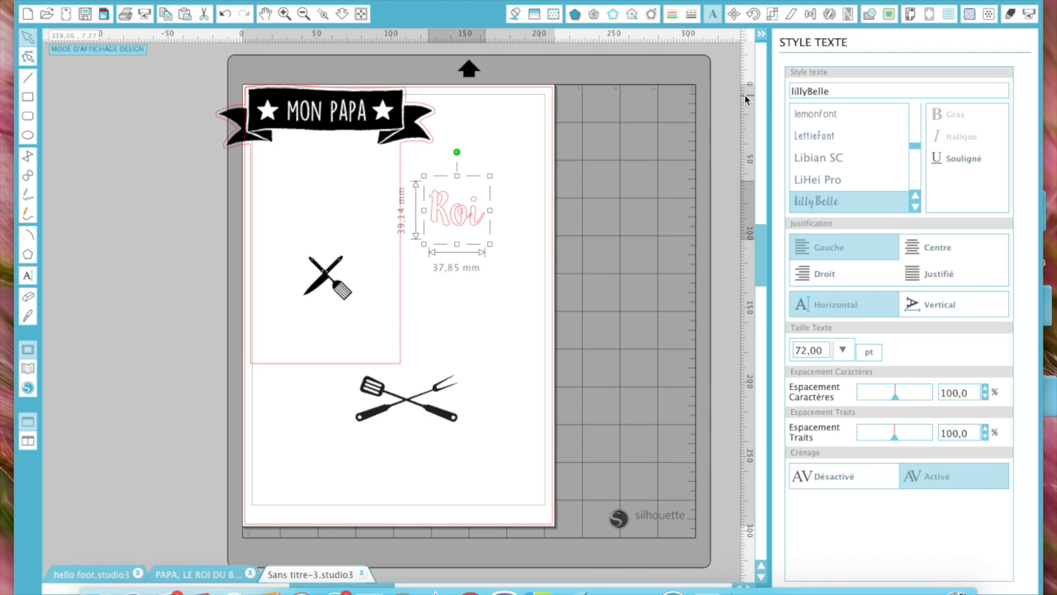
Weld the overlapping letters of the "Roi" text together
{"action": "key", "text": "z"}
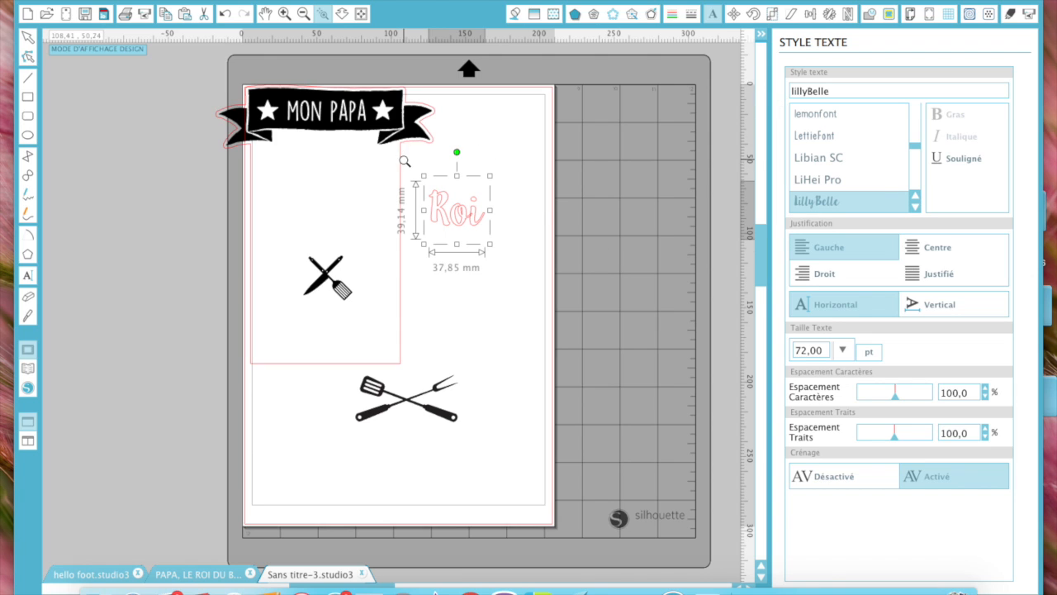
{"action": "left_click_drag", "start_coordinate": [405, 157], "coordinate": [559, 348]}
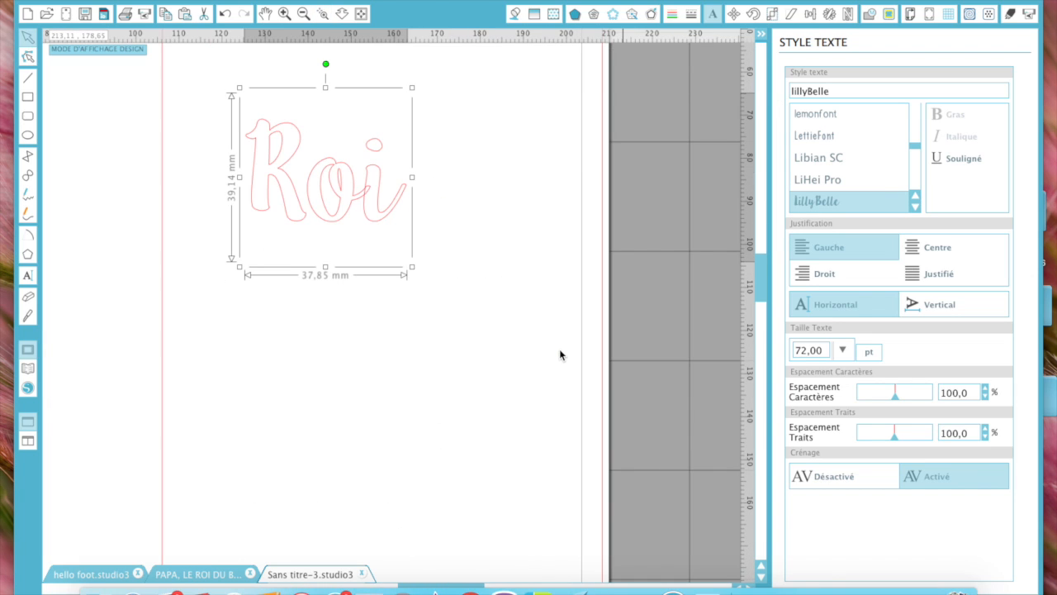
{"action": "left_click", "coordinate": [326, 318]}
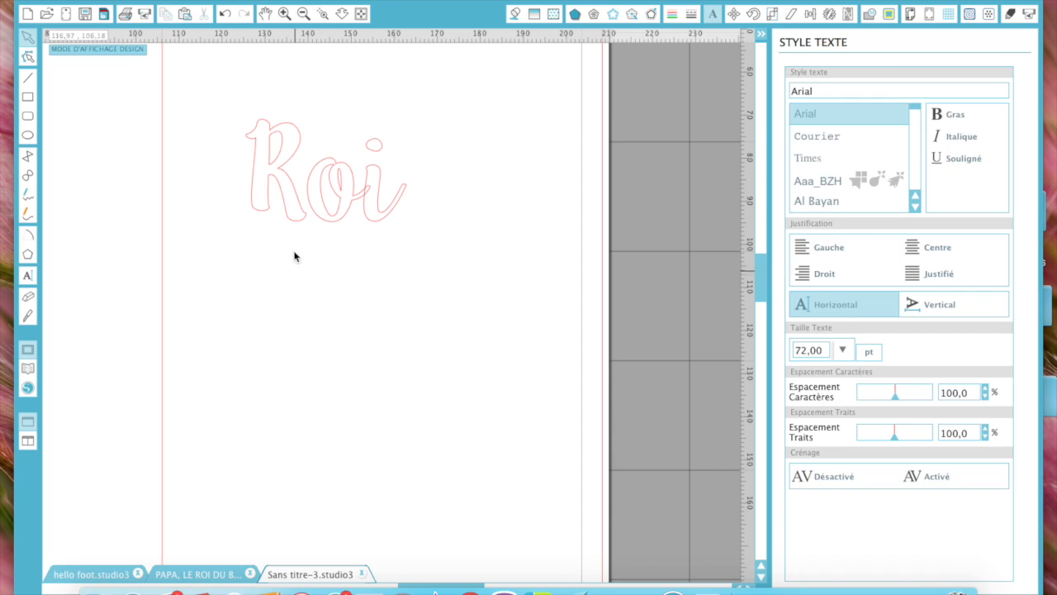
{"action": "right_click", "coordinate": [370, 196]}
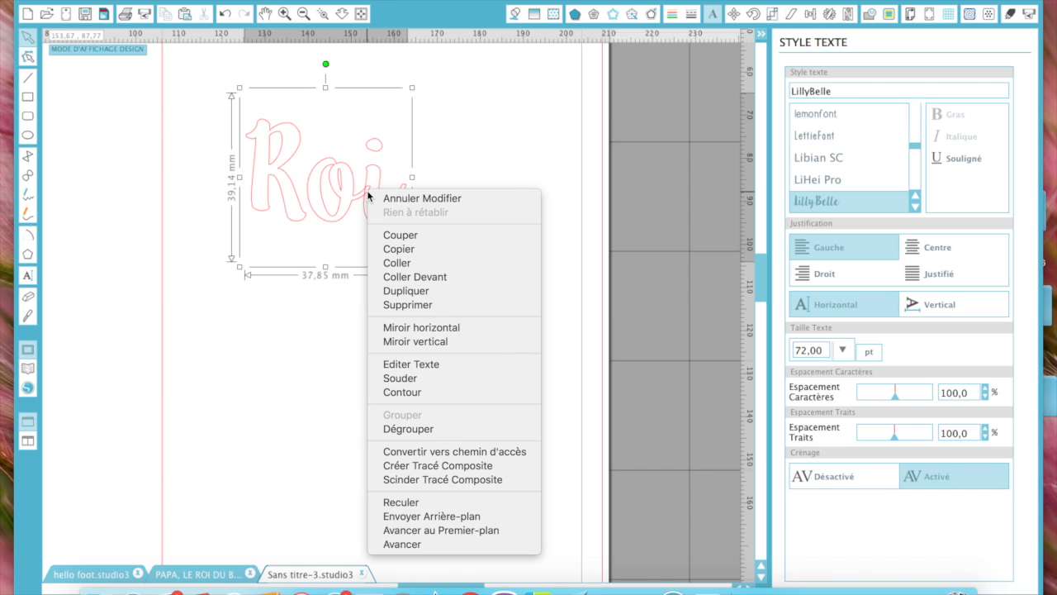
{"action": "left_click", "coordinate": [387, 381]}
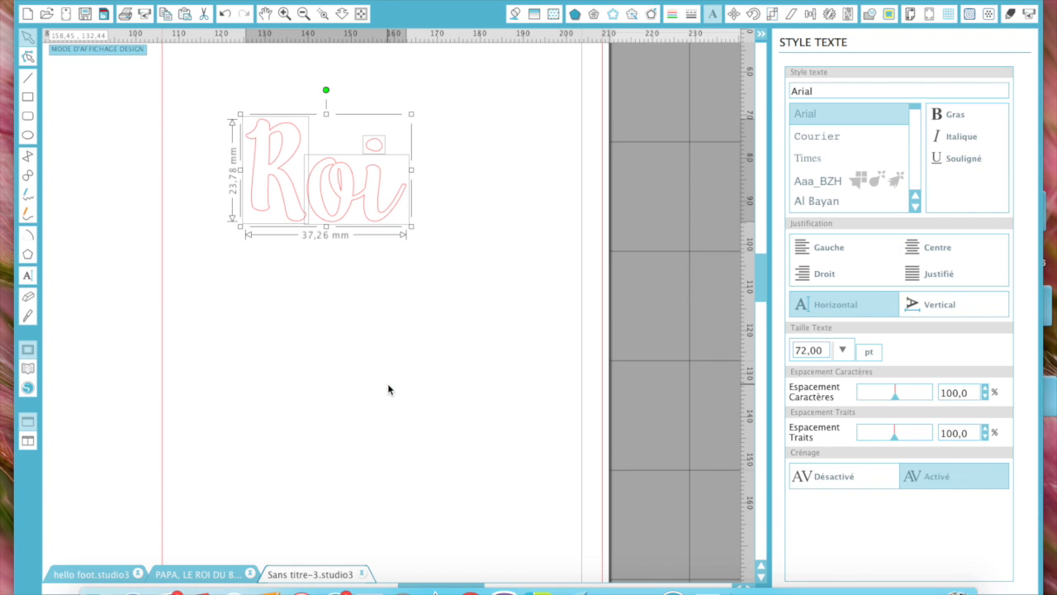
Shift the "R" of the "Roi" lettering about 2.5 mm down and 2 mm right so it overlaps the "o"
{"action": "left_click", "coordinate": [378, 355]}
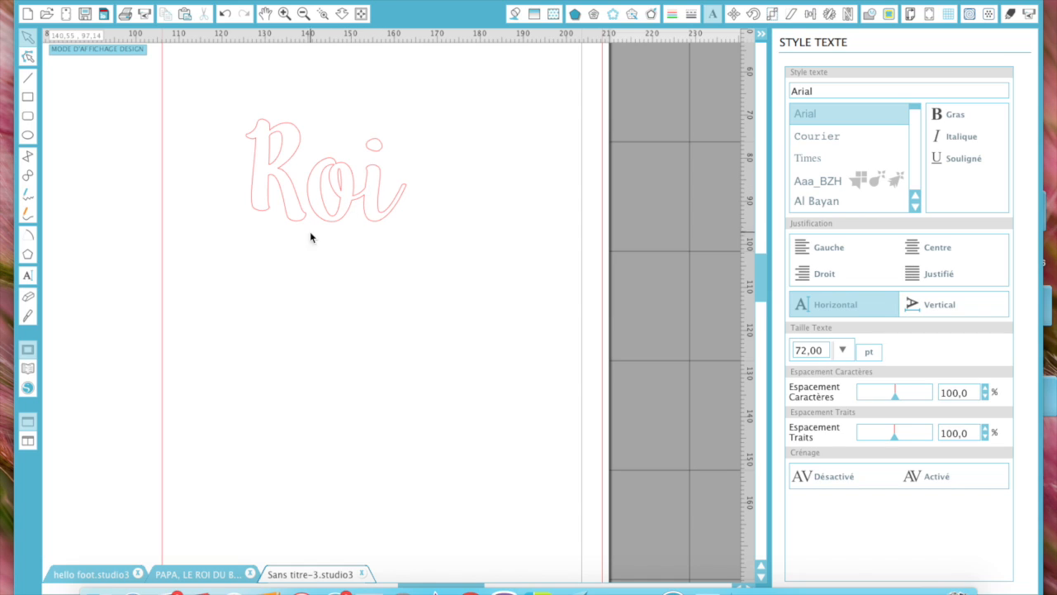
{"action": "left_click", "coordinate": [279, 171]}
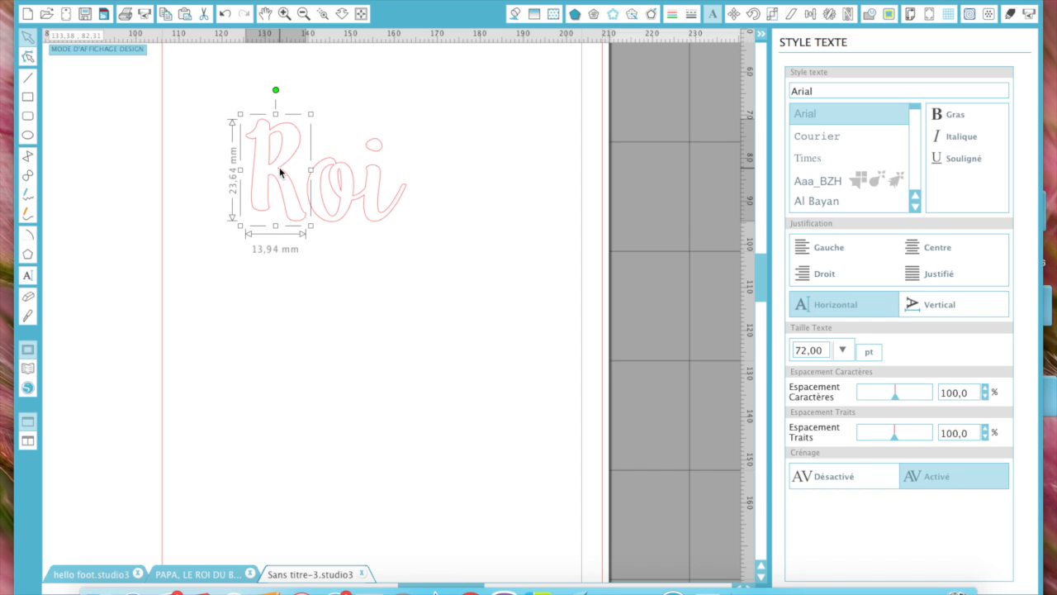
{"action": "key", "text": "Down"}
{"action": "key", "text": "Down"}
{"action": "key", "text": "Down"}
{"action": "key", "text": "Down"}
{"action": "key", "text": "Down"}
{"action": "key", "text": "Down"}
{"action": "key", "text": "Down"}
{"action": "key", "text": "Down"}
{"action": "key", "text": "Down"}
{"action": "key", "text": "Down"}
{"action": "key", "text": "Down"}
{"action": "key", "text": "Down"}
{"action": "key", "text": "Down"}
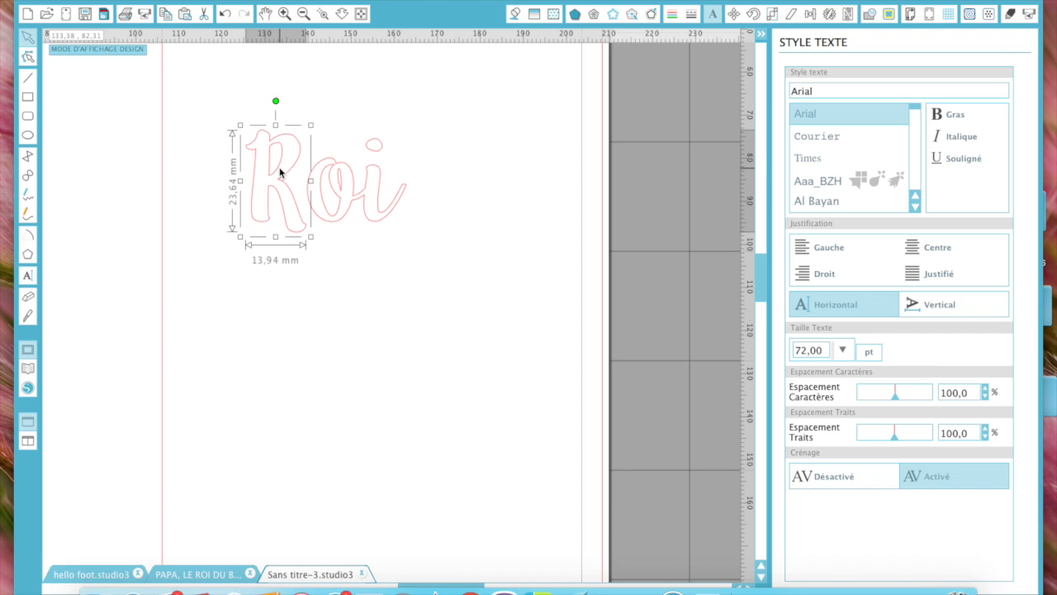
{"action": "key", "text": "Right"}
{"action": "key", "text": "Right"}
{"action": "key", "text": "Right"}
{"action": "key", "text": "Right"}
{"action": "key", "text": "Right"}
{"action": "key", "text": "Right"}
{"action": "key", "text": "Right"}
{"action": "key", "text": "Right"}
{"action": "key", "text": "Right"}
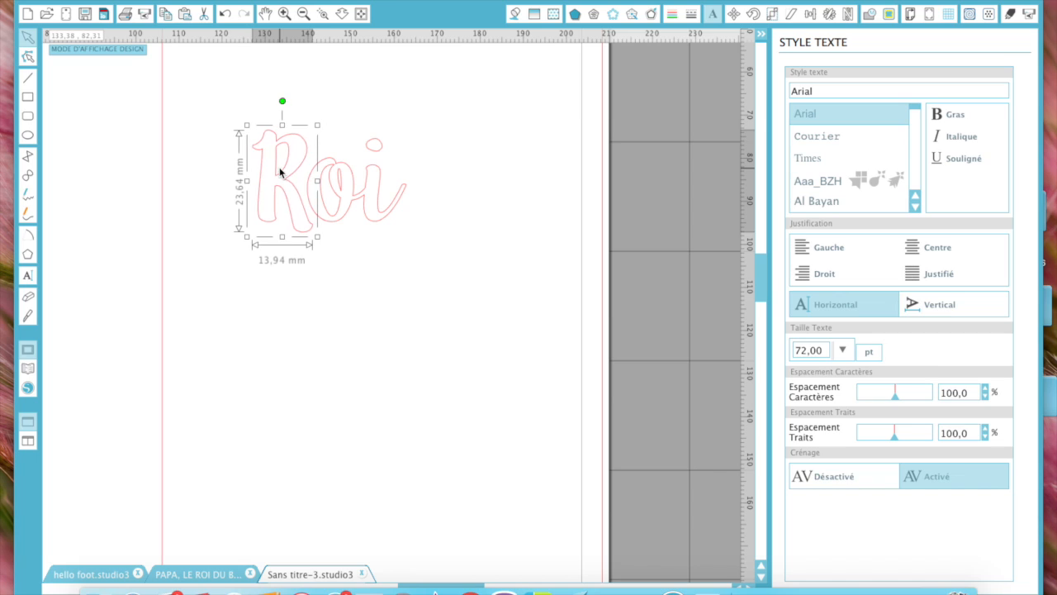
{"action": "key", "text": "Right"}
{"action": "key", "text": "Right"}
{"action": "key", "text": "Right"}
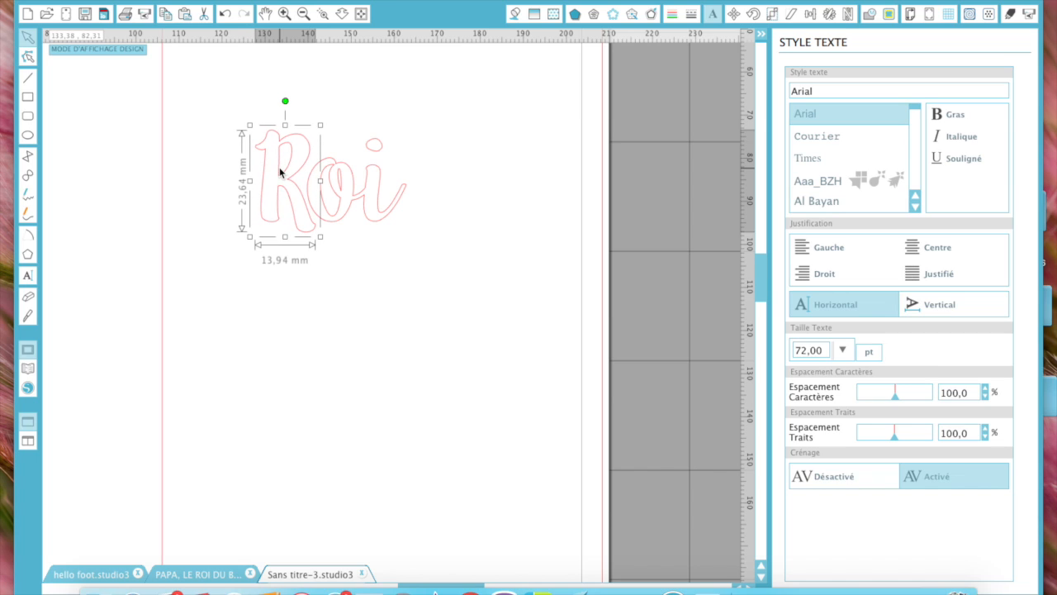
{"action": "left_click", "coordinate": [274, 313]}
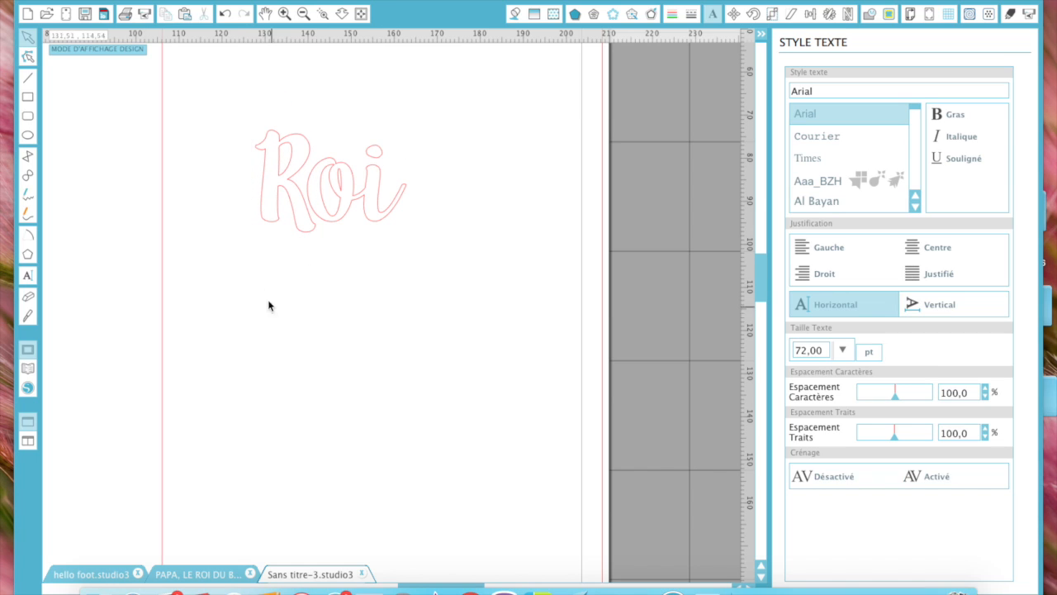
Group the "R", the "oi" and the dot of the "Roi" lettering into a single object
{"action": "left_click", "coordinate": [363, 208]}
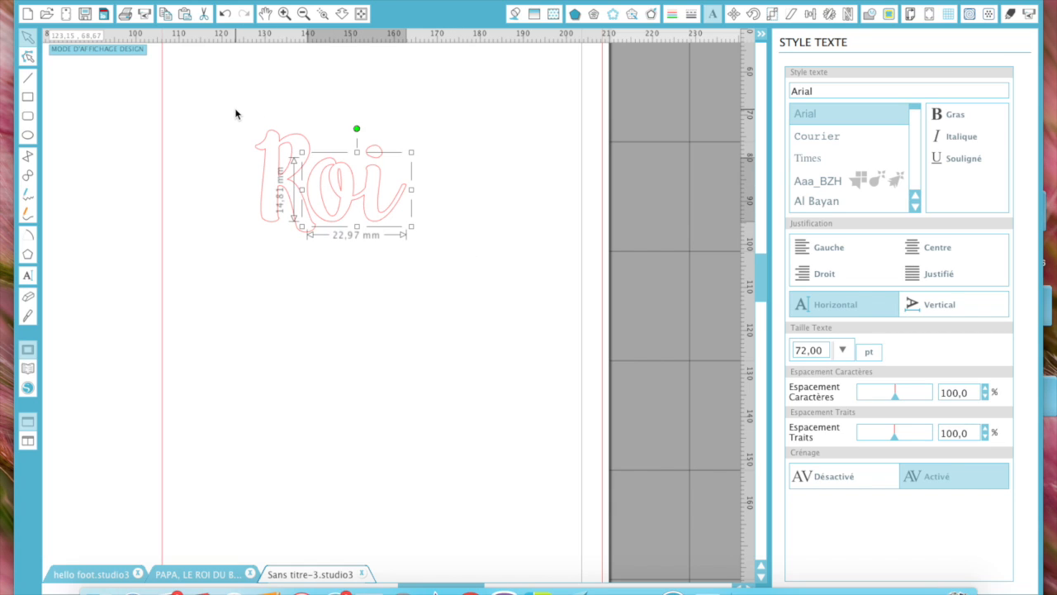
{"action": "left_click", "coordinate": [276, 155]}
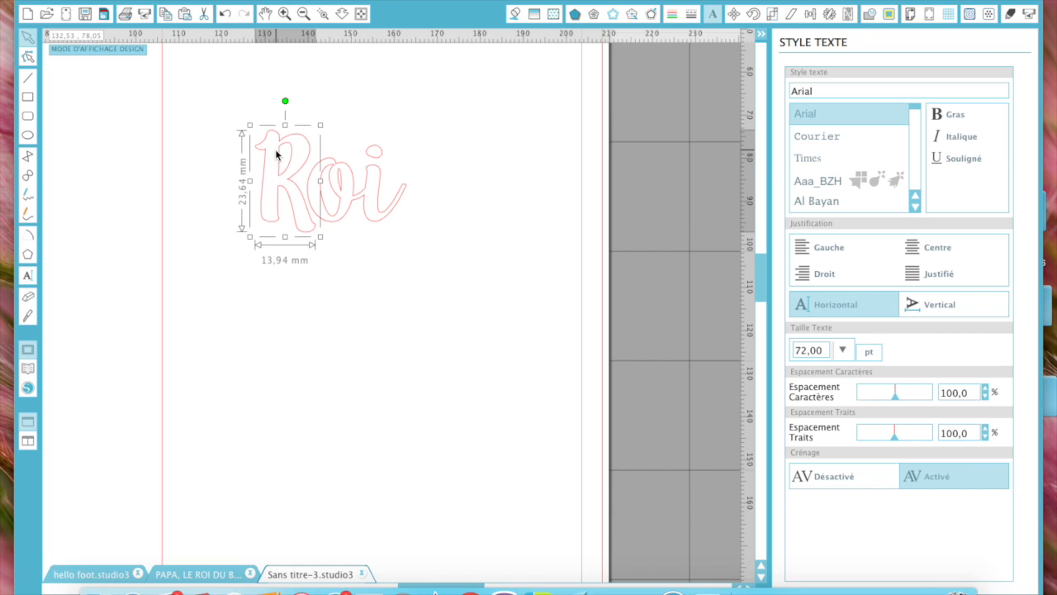
{"action": "left_click", "coordinate": [375, 155]}
{"action": "left_click_drag", "start_coordinate": [224, 102], "coordinate": [468, 300]}
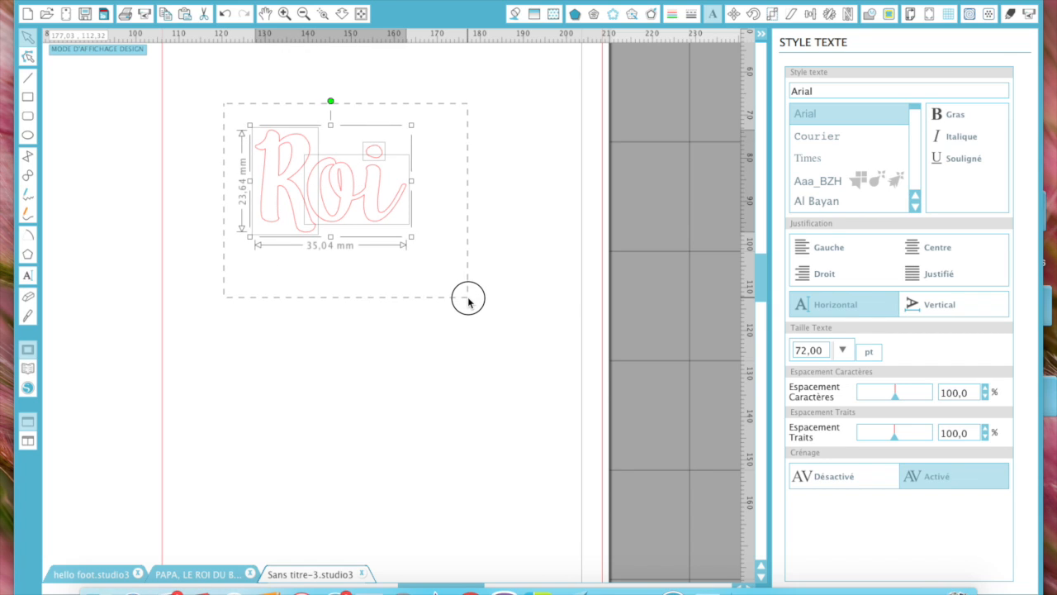
{"action": "key", "text": "super+g"}
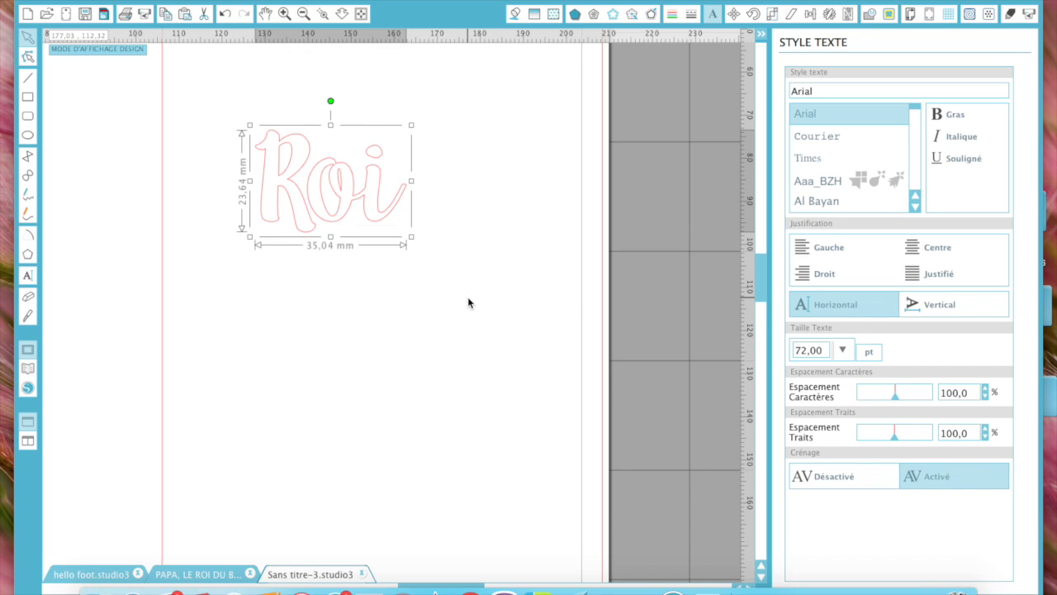
{"action": "right_click", "coordinate": [378, 207]}
{"action": "key", "text": "Escape"}
Fill the grouped "Roi" lettering with black and make its outline transparent
{"action": "left_click", "coordinate": [515, 14]}
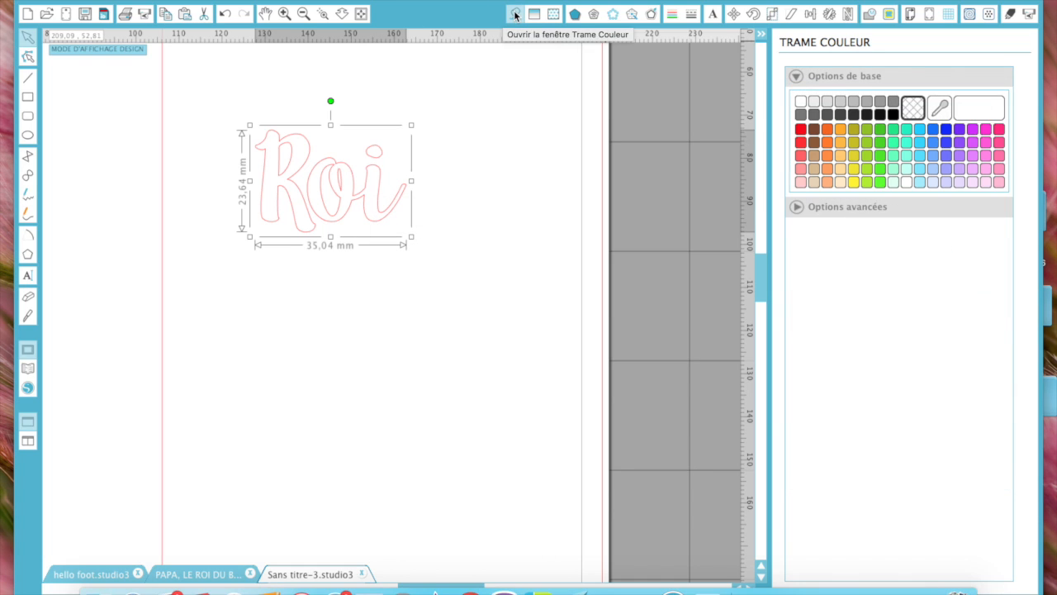
{"action": "left_click", "coordinate": [894, 116]}
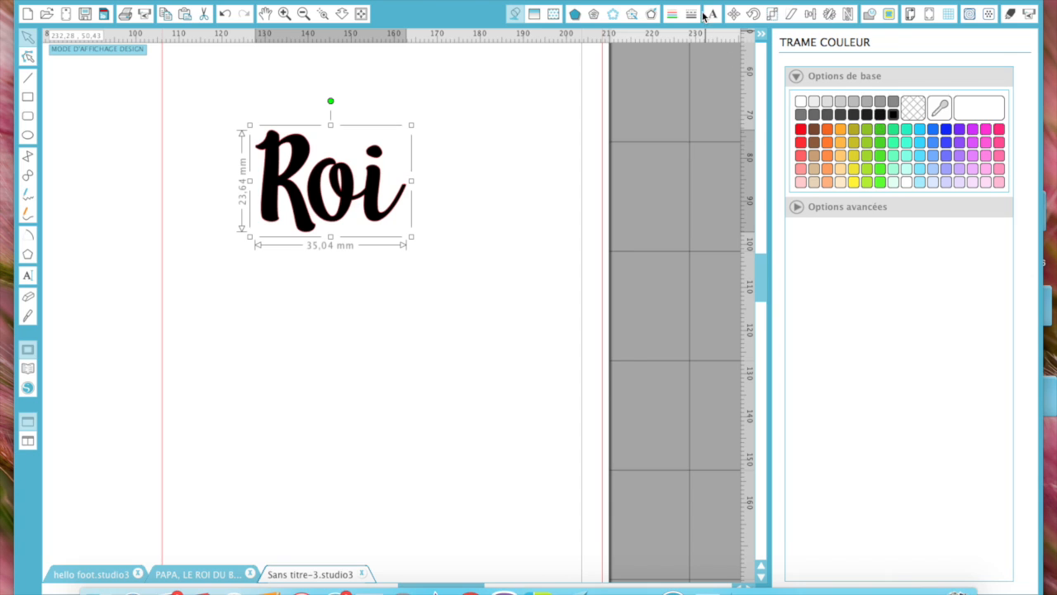
{"action": "left_click", "coordinate": [672, 14]}
{"action": "left_click", "coordinate": [914, 107]}
Set the cut style of the "Roi" lettering to Aucune Découpe and return to the design view
{"action": "left_click", "coordinate": [1012, 15]}
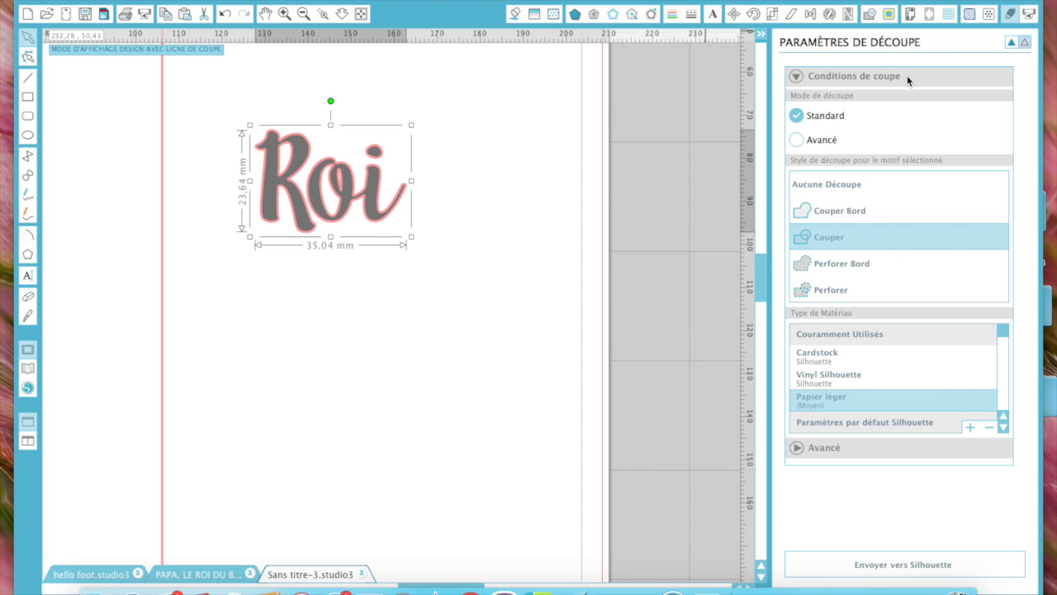
{"action": "left_click", "coordinate": [832, 184]}
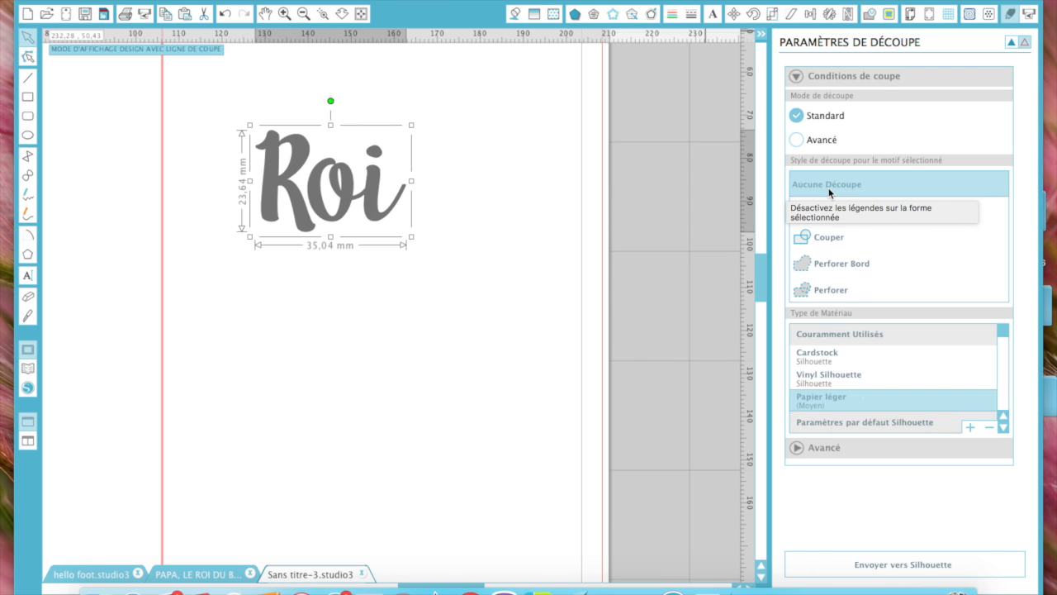
{"action": "left_click", "coordinate": [1012, 42]}
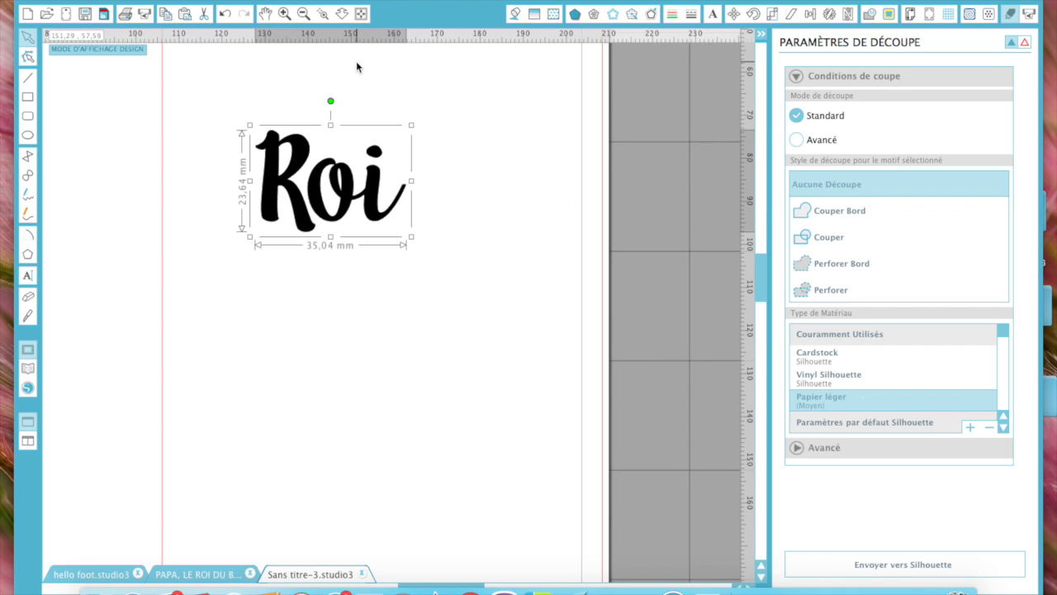
Place the "Roi" lettering on the tag between the banner and the knife and spatula, and move the spare spatula and fork off the page
{"action": "left_click", "coordinate": [361, 13]}
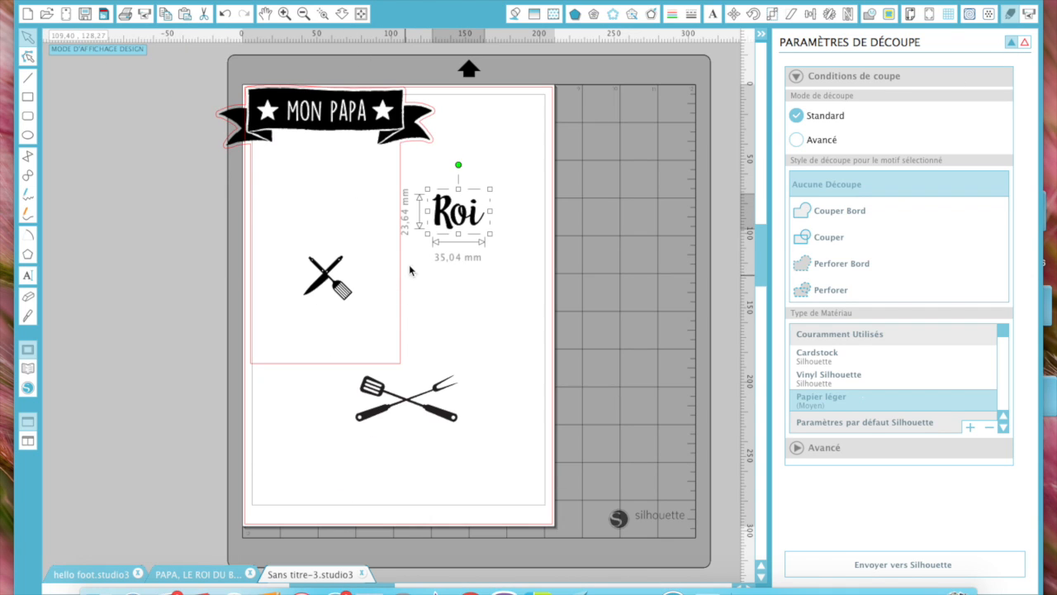
{"action": "left_click", "coordinate": [443, 220]}
{"action": "left_click_drag", "start_coordinate": [444, 220], "coordinate": [312, 197]}
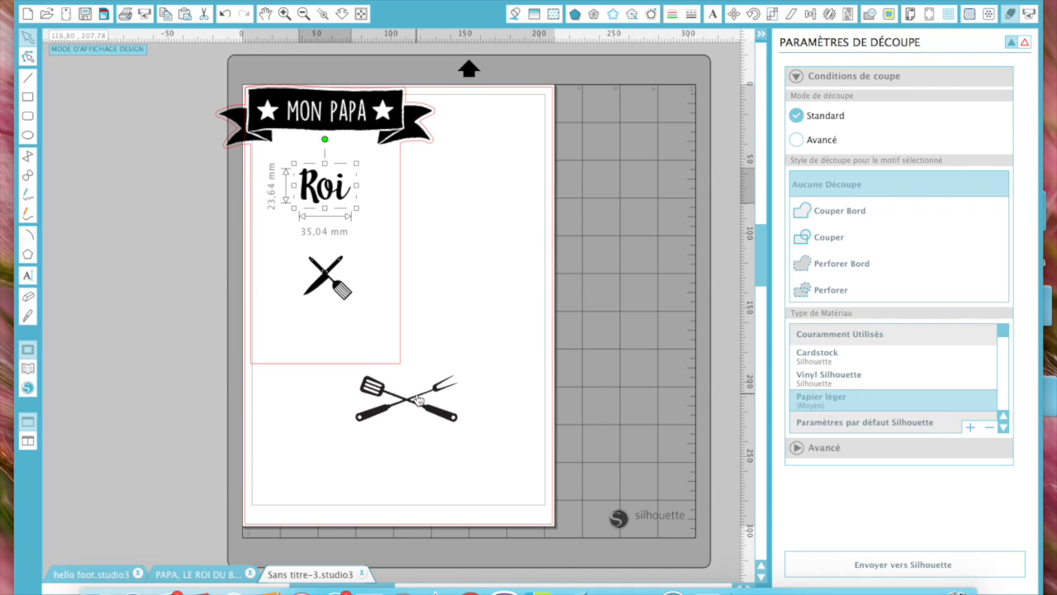
{"action": "left_click_drag", "start_coordinate": [405, 410], "coordinate": [76, 312]}
Select the whole tag, preview its cut lines, move it further into the page and shrink it to about 76 × 97 mm
{"action": "left_click", "coordinate": [232, 80]}
{"action": "left_click_drag", "start_coordinate": [231, 77], "coordinate": [446, 424]}
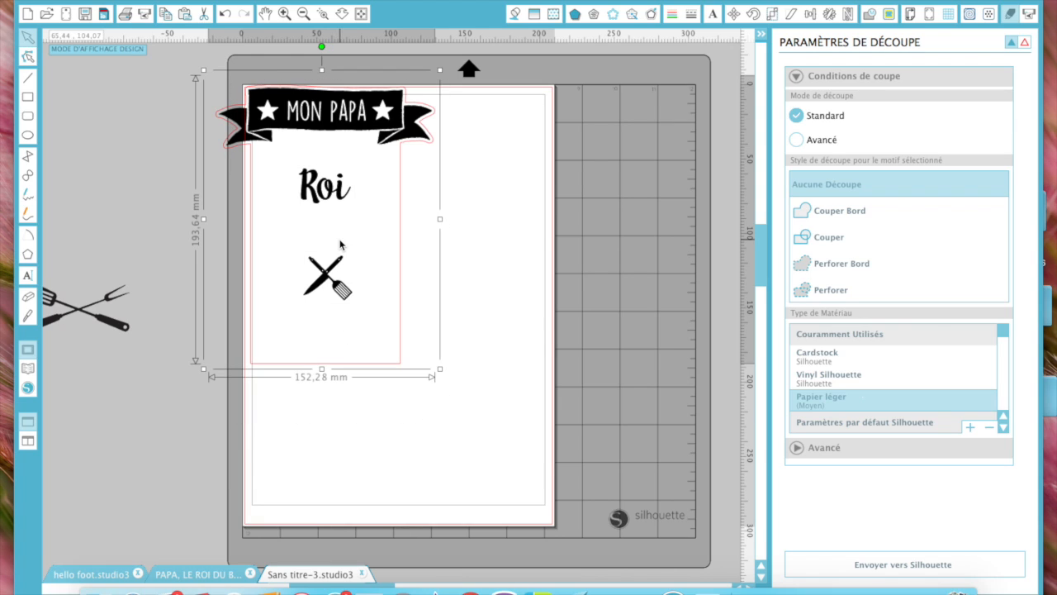
{"action": "left_click", "coordinate": [1026, 43]}
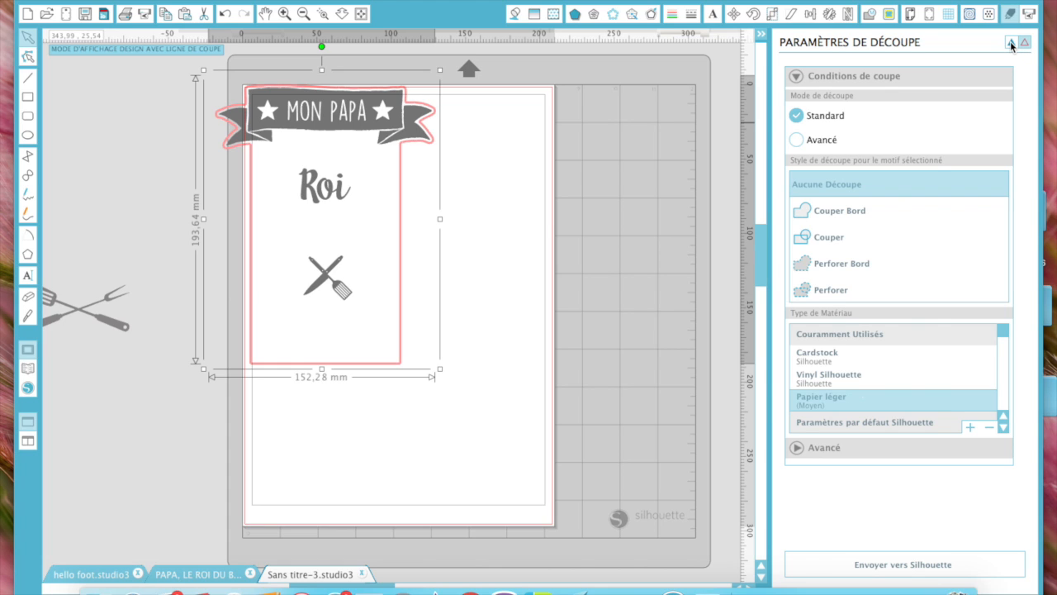
{"action": "left_click", "coordinate": [1011, 44]}
{"action": "left_click_drag", "start_coordinate": [365, 113], "coordinate": [445, 189]}
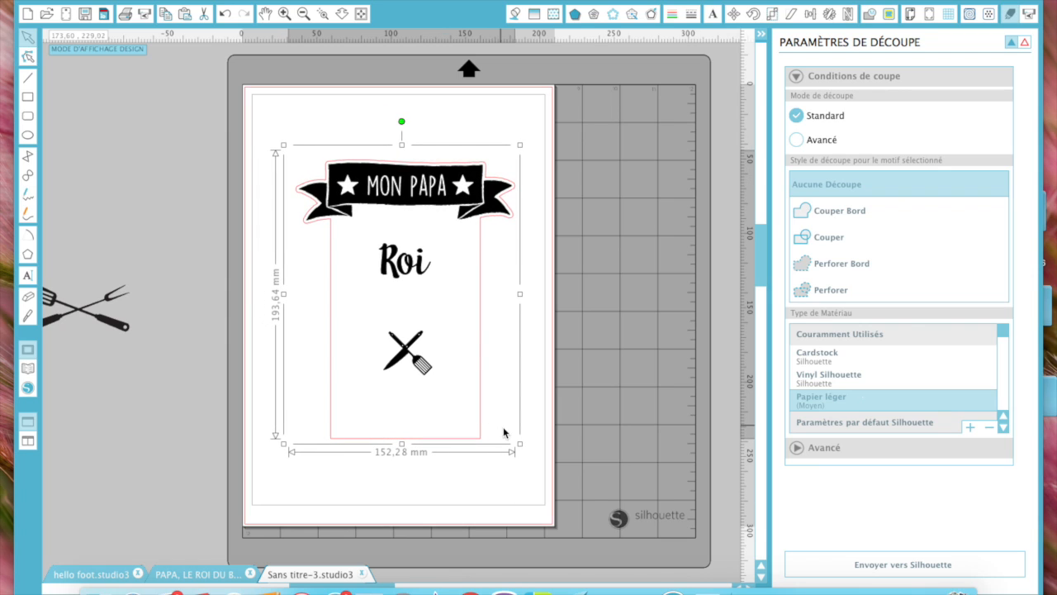
{"action": "left_click_drag", "start_coordinate": [518, 447], "coordinate": [391, 315]}
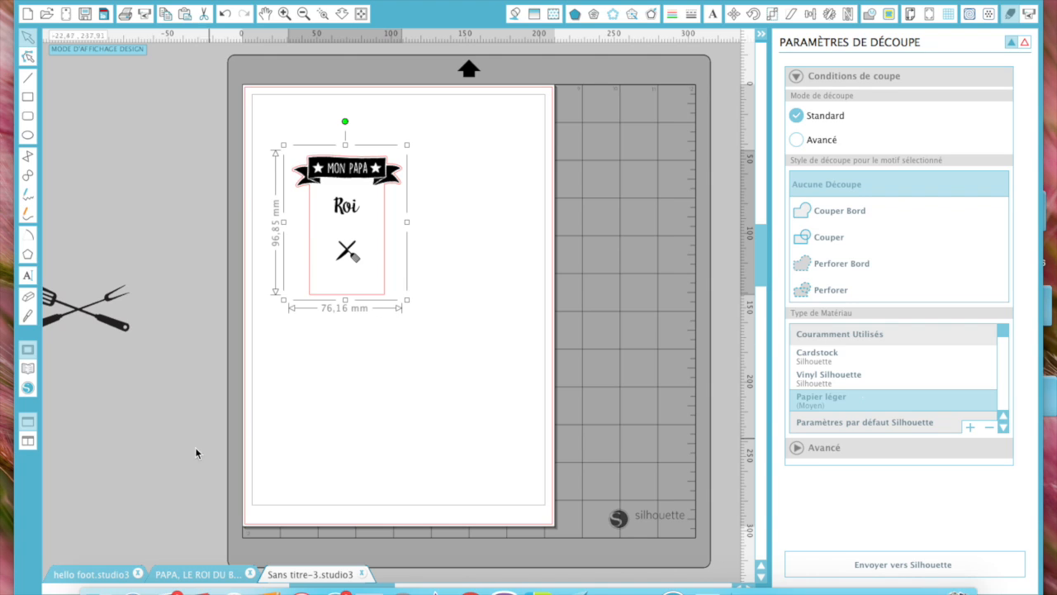
Show the 10 mm grid on the page and turn on snapping to it
{"action": "left_click", "coordinate": [949, 13]}
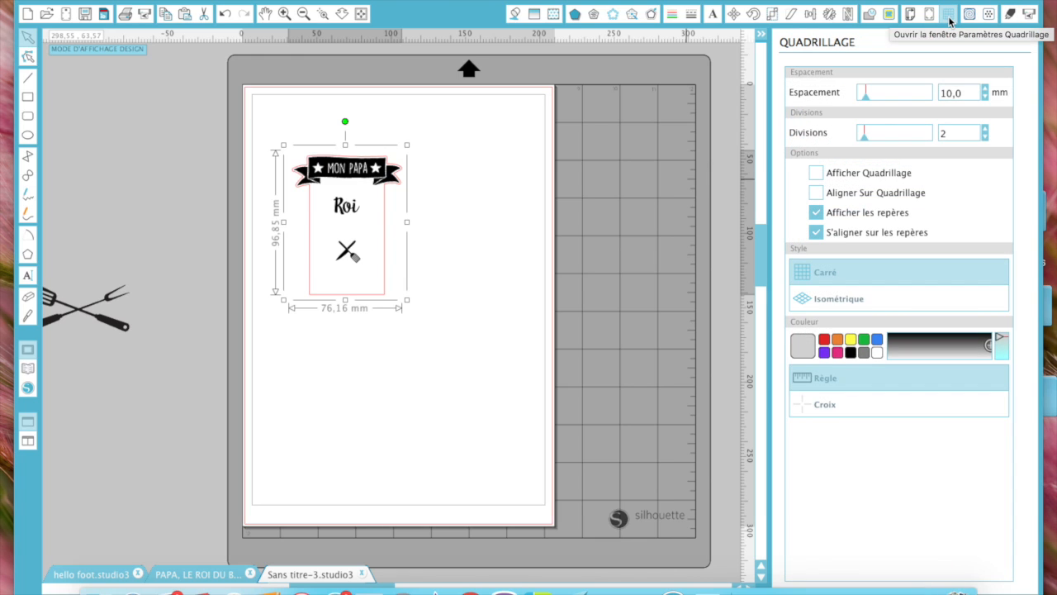
{"action": "left_click", "coordinate": [816, 172]}
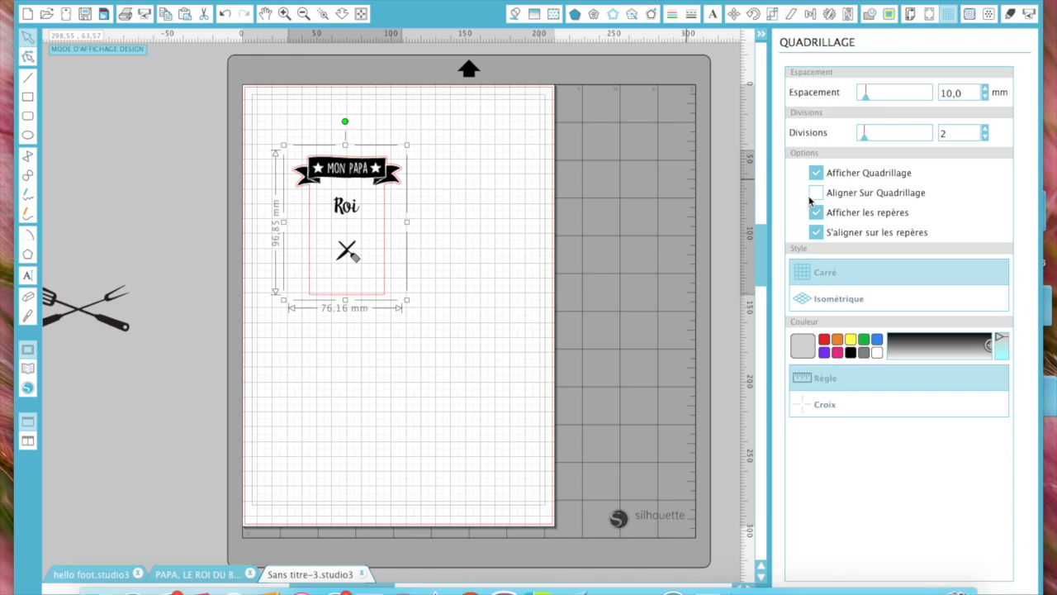
{"action": "left_click", "coordinate": [817, 195]}
Suspend grid snapping, shift the whole tag so its side edges follow the grid lines, and turn snapping back on
{"action": "key", "text": "z"}
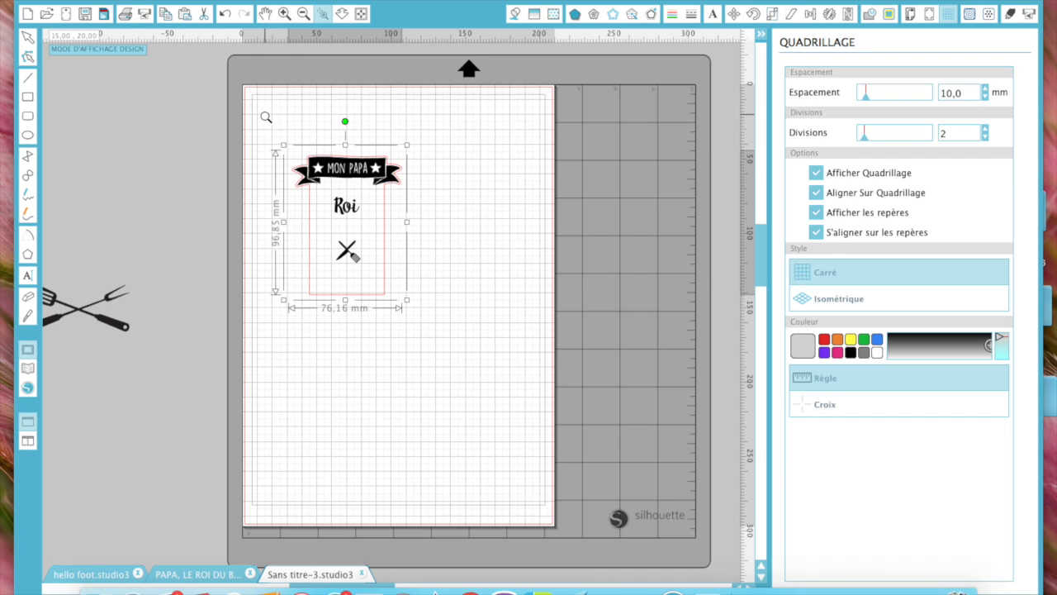
{"action": "left_click_drag", "start_coordinate": [261, 117], "coordinate": [499, 370]}
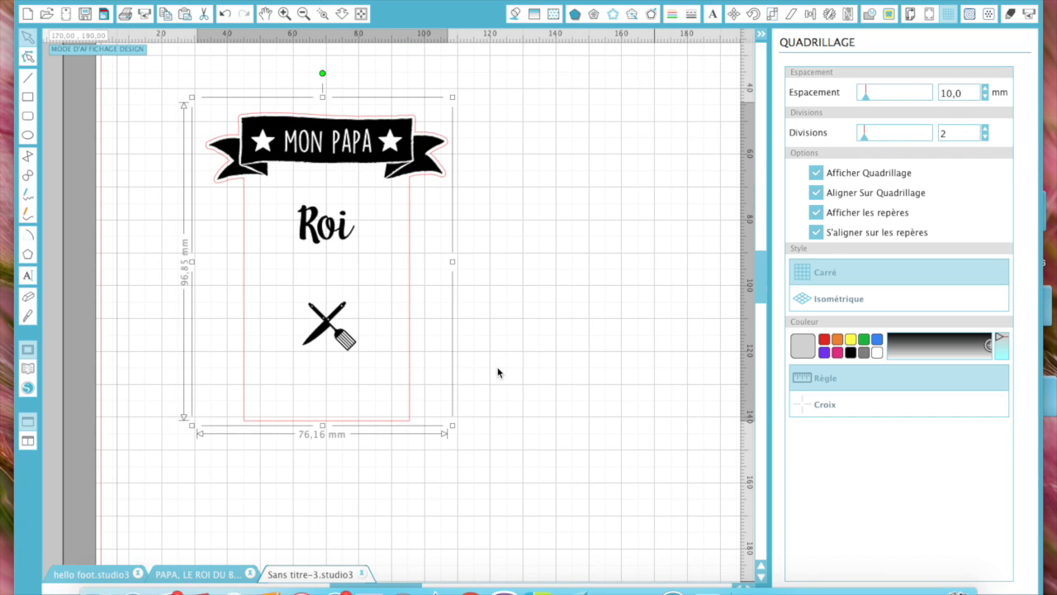
{"action": "left_click", "coordinate": [816, 193]}
{"action": "left_click_drag", "start_coordinate": [387, 120], "coordinate": [403, 116]}
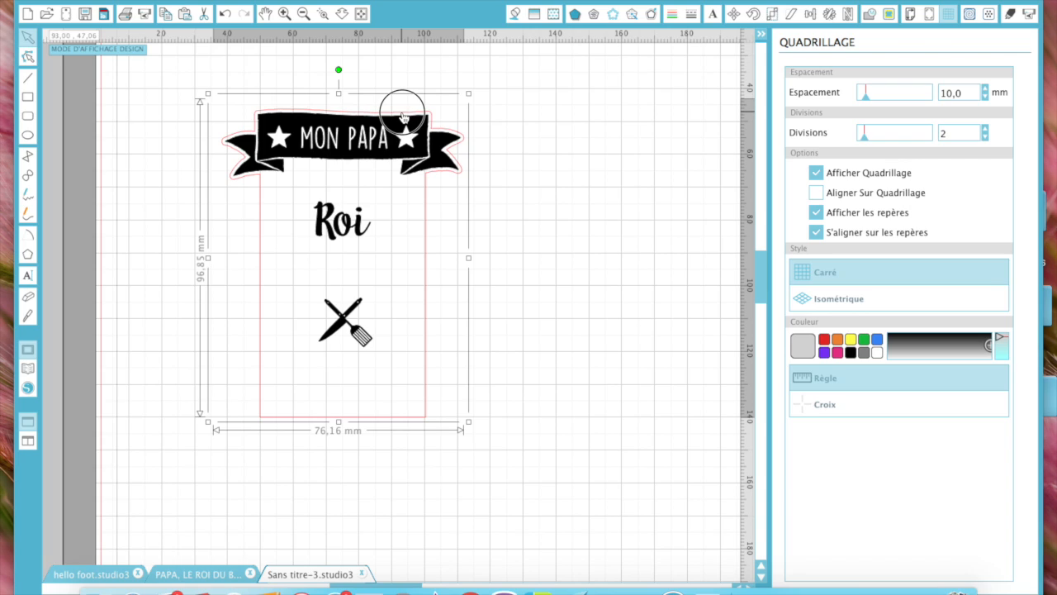
{"action": "left_click_drag", "start_coordinate": [403, 117], "coordinate": [403, 116]}
{"action": "left_click", "coordinate": [816, 195]}
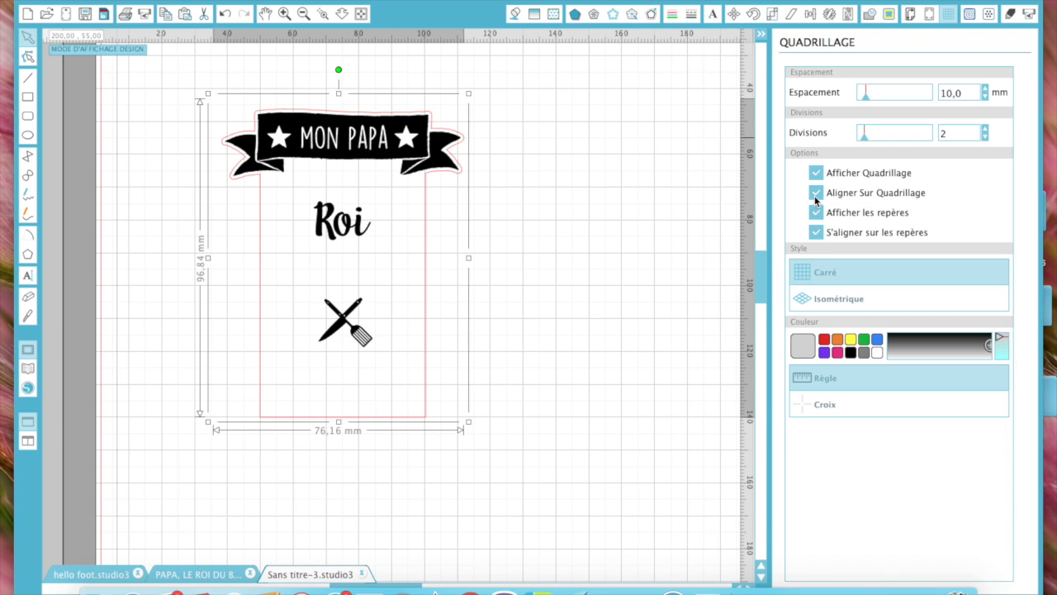
Draw a rectangle about 60 × 115 mm around the tag, leaving a margin beyond its side and lower edges
{"action": "scroll", "coordinate": [583, 277], "scroll_direction": "up", "scroll_amount": 3}
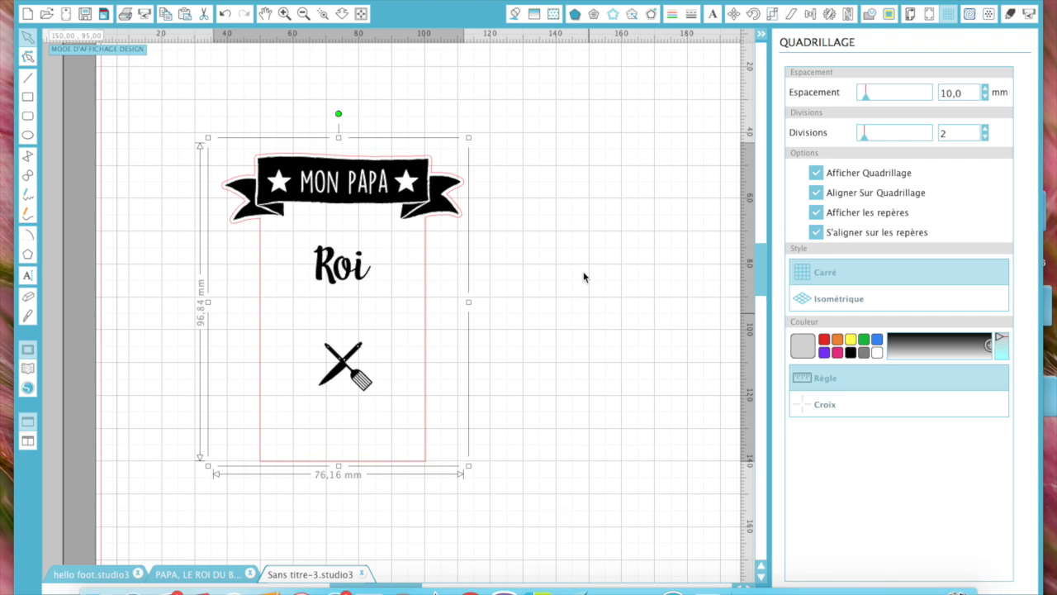
{"action": "left_click", "coordinate": [27, 98]}
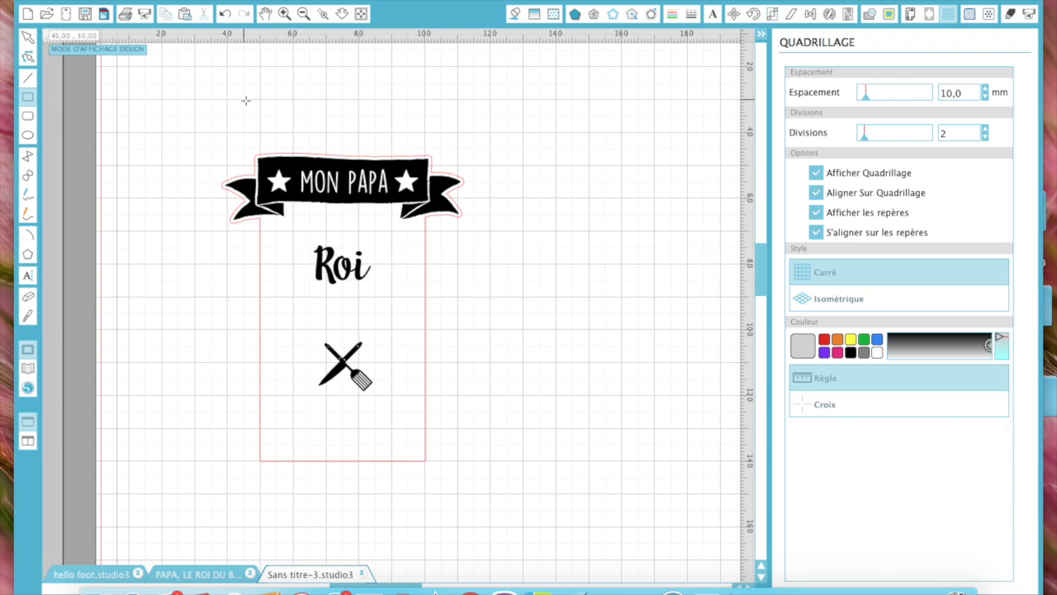
{"action": "left_click_drag", "start_coordinate": [244, 96], "coordinate": [442, 477]}
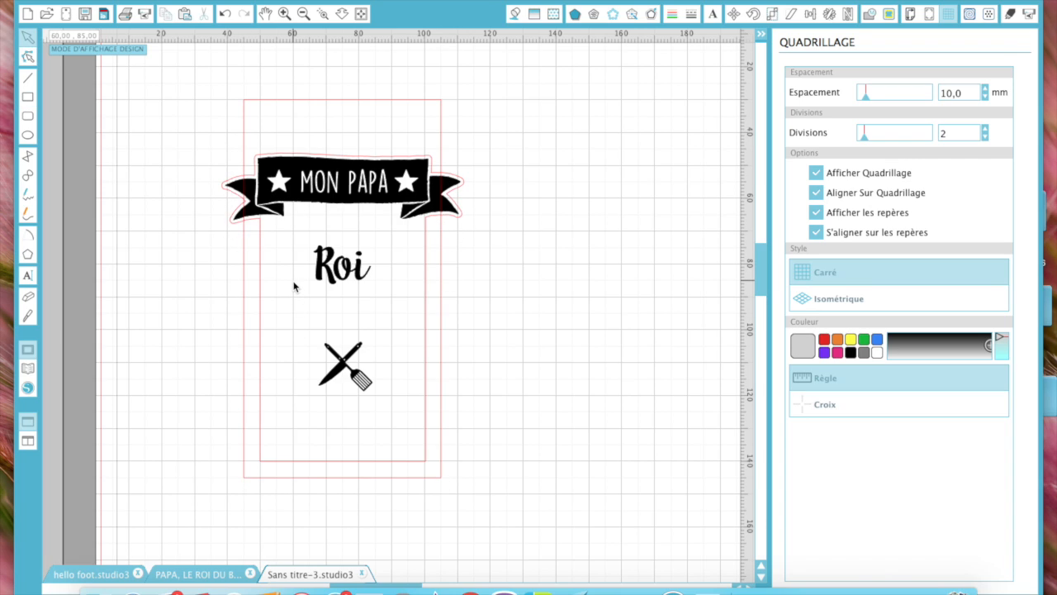
Add two edit points on the outer rectangle's upper edge, at 60 mm and 90 mm on the horizontal ruler
{"action": "double_click", "coordinate": [295, 105]}
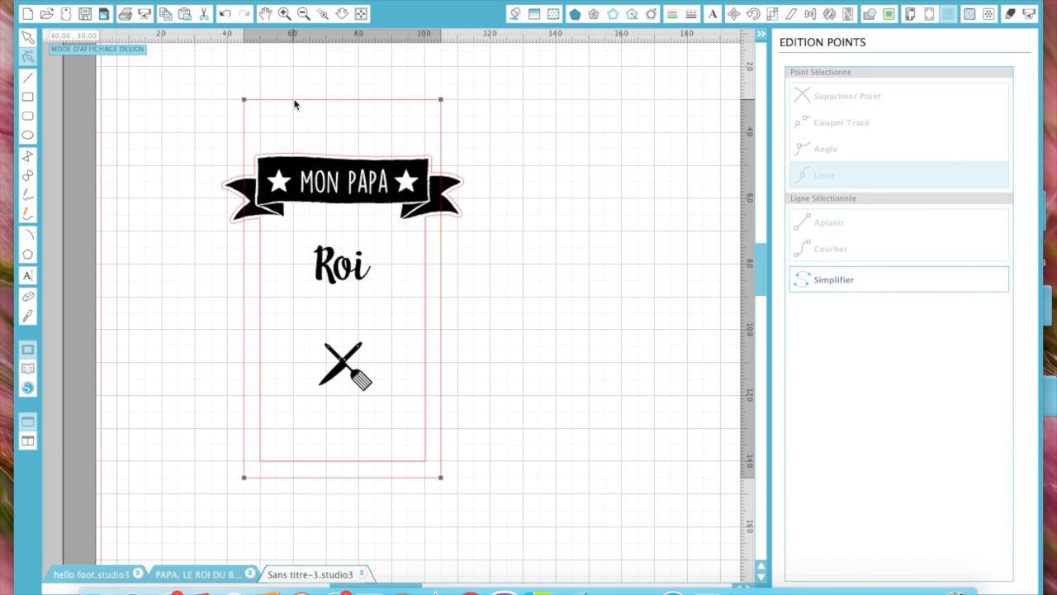
{"action": "left_click", "coordinate": [293, 100]}
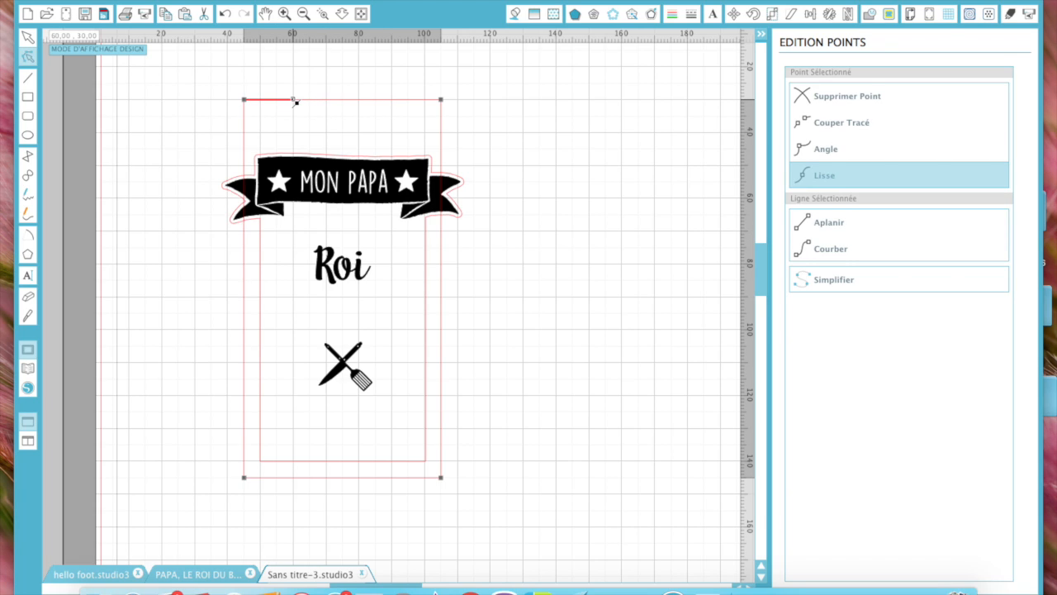
{"action": "left_click", "coordinate": [392, 100]}
Raise the two added points on the outer rectangle's upper edge to 10 mm on the vertical ruler, forming a tapered tag top
{"action": "scroll", "coordinate": [392, 99], "scroll_direction": "up", "scroll_amount": 3}
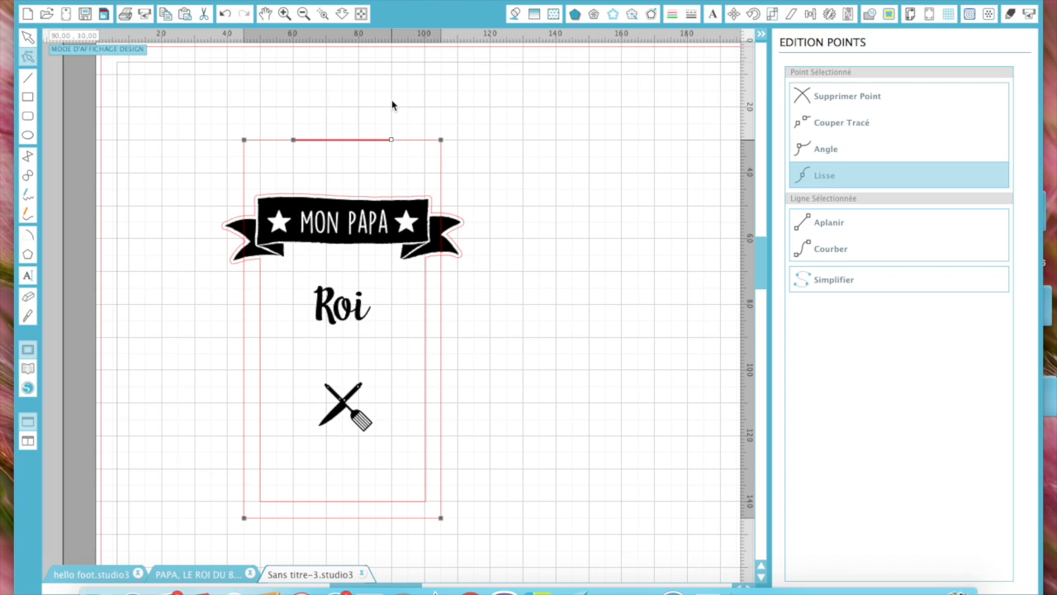
{"action": "left_click_drag", "start_coordinate": [391, 140], "coordinate": [392, 106]}
{"action": "key", "text": "Up"}
{"action": "key", "text": "Up"}
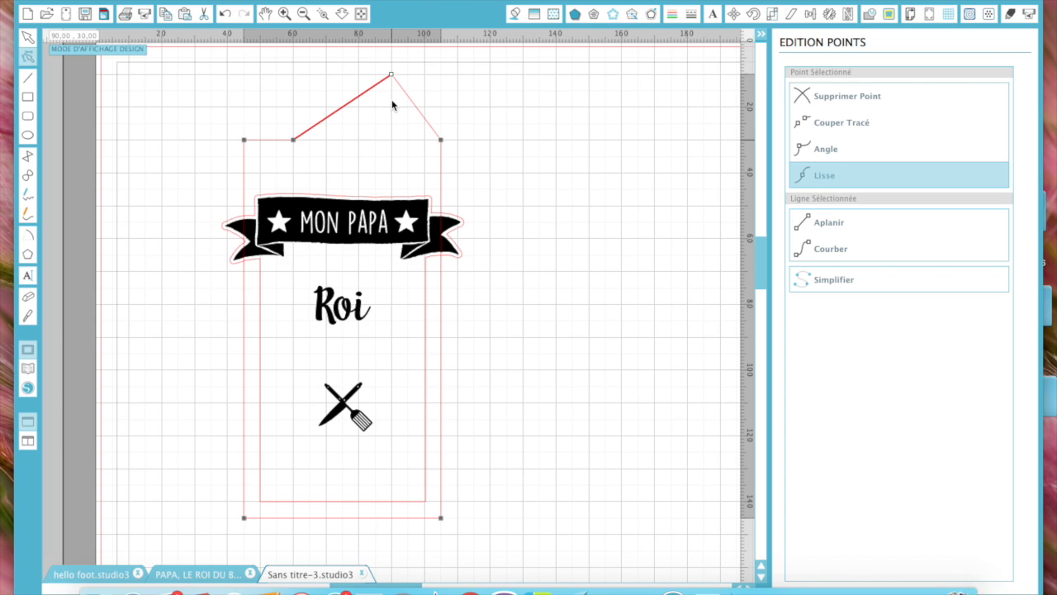
{"action": "left_click", "coordinate": [294, 141]}
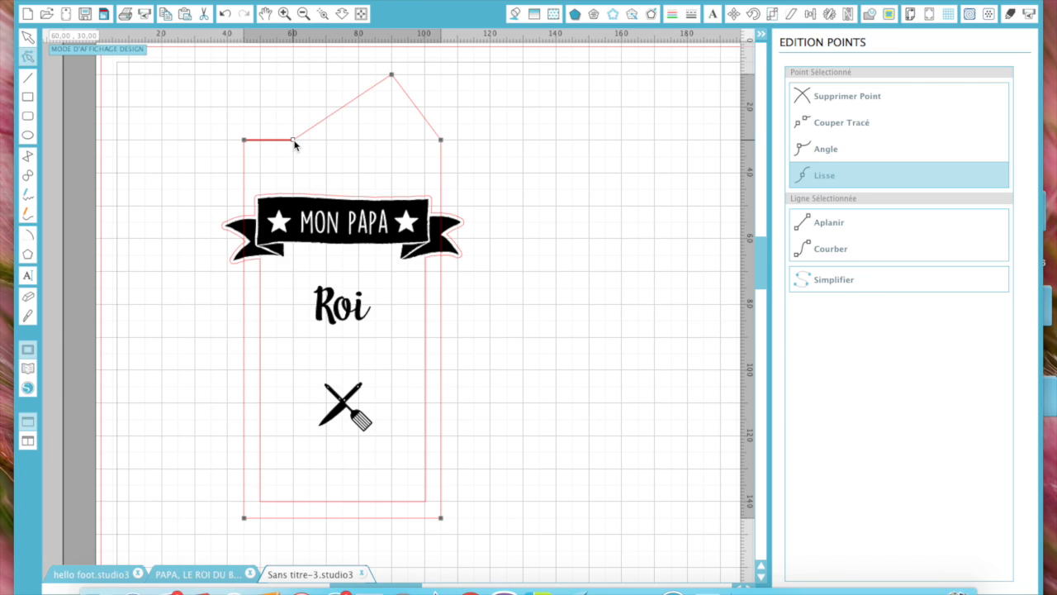
{"action": "key", "text": "Up"}
{"action": "key", "text": "Up"}
{"action": "key", "text": "Up"}
{"action": "key", "text": "Up"}
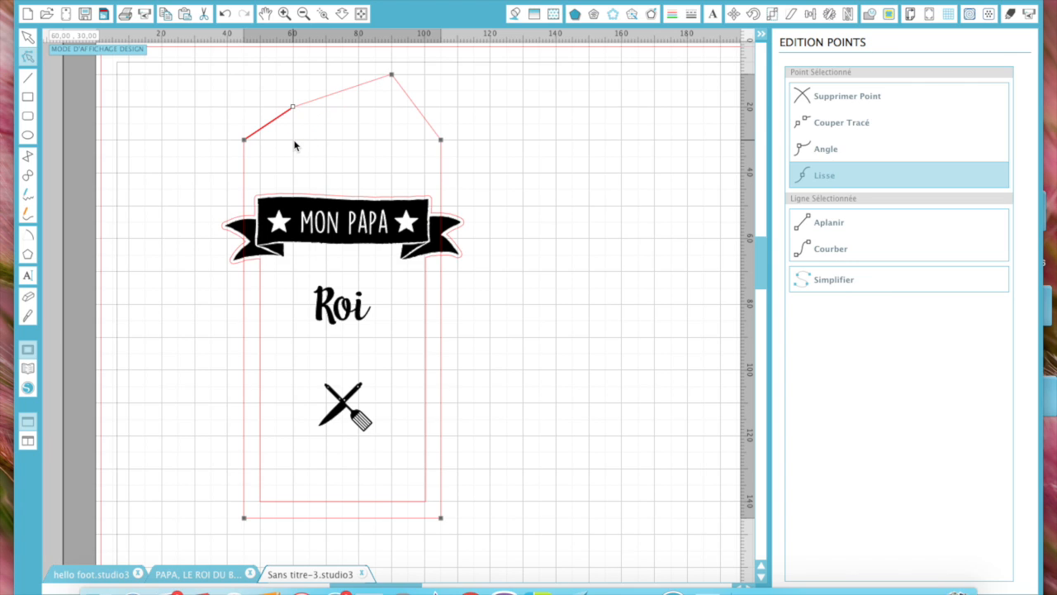
{"action": "left_click", "coordinate": [506, 171]}
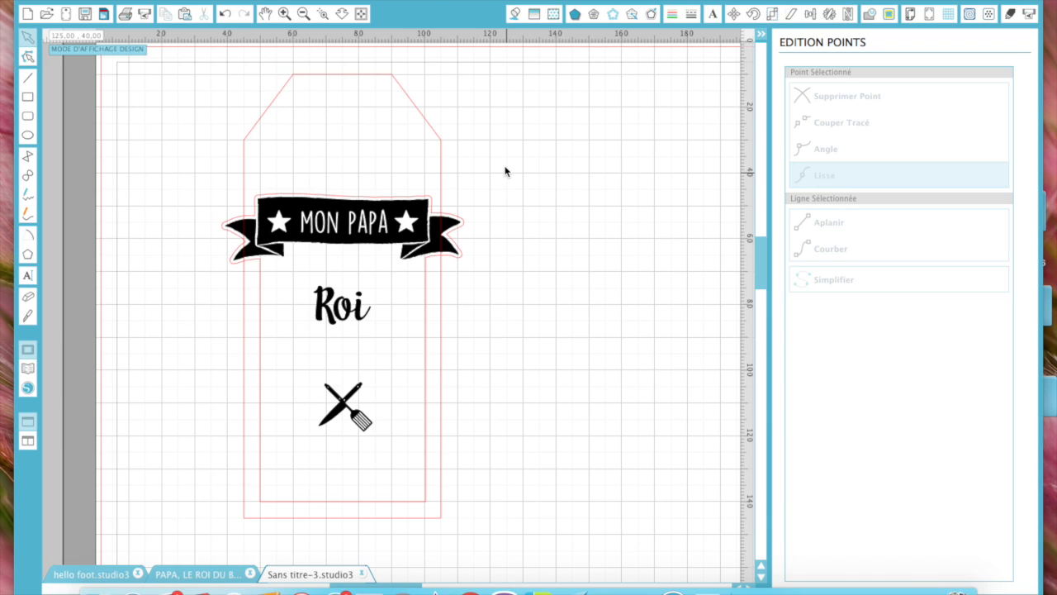
Draw a 7.5 mm circle as a ribbon hole in the upper part of the outer tag shape
{"action": "left_click", "coordinate": [27, 134]}
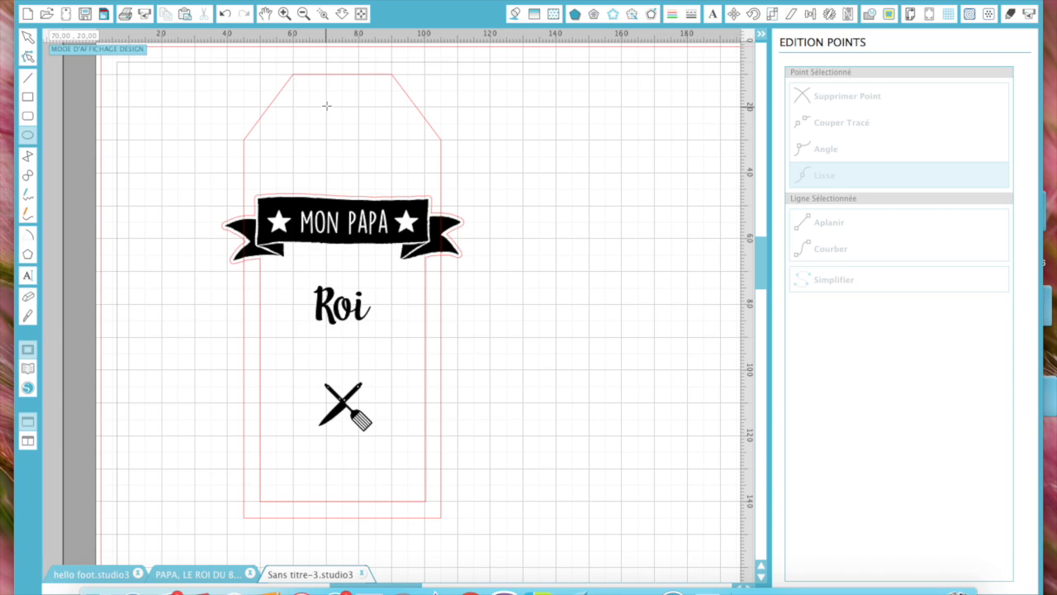
{"action": "left_click_drag", "start_coordinate": [327, 106], "coordinate": [361, 130]}
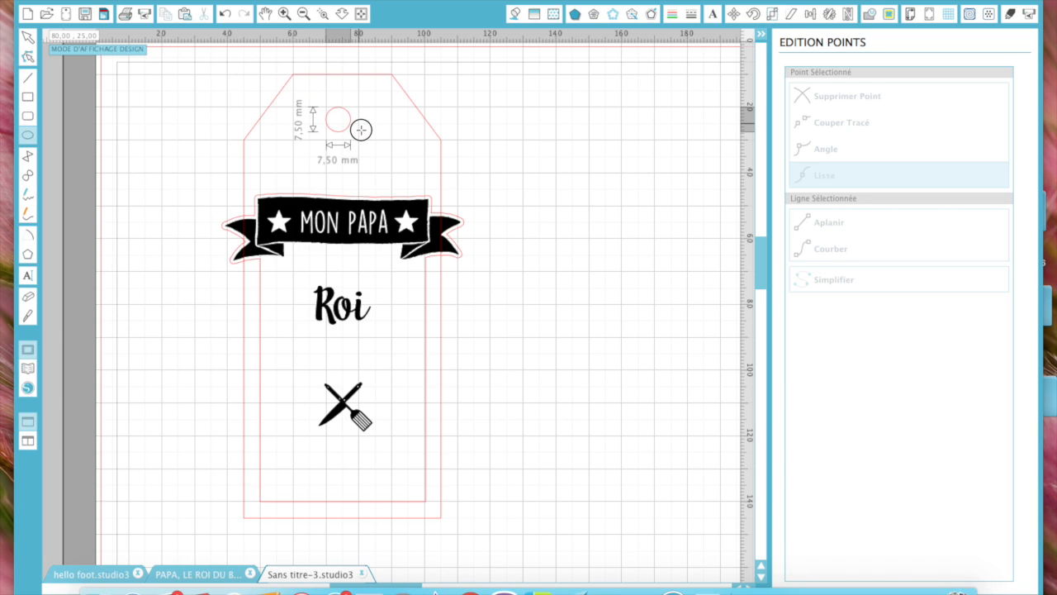
{"action": "left_click_drag", "start_coordinate": [361, 130], "coordinate": [360, 129]}
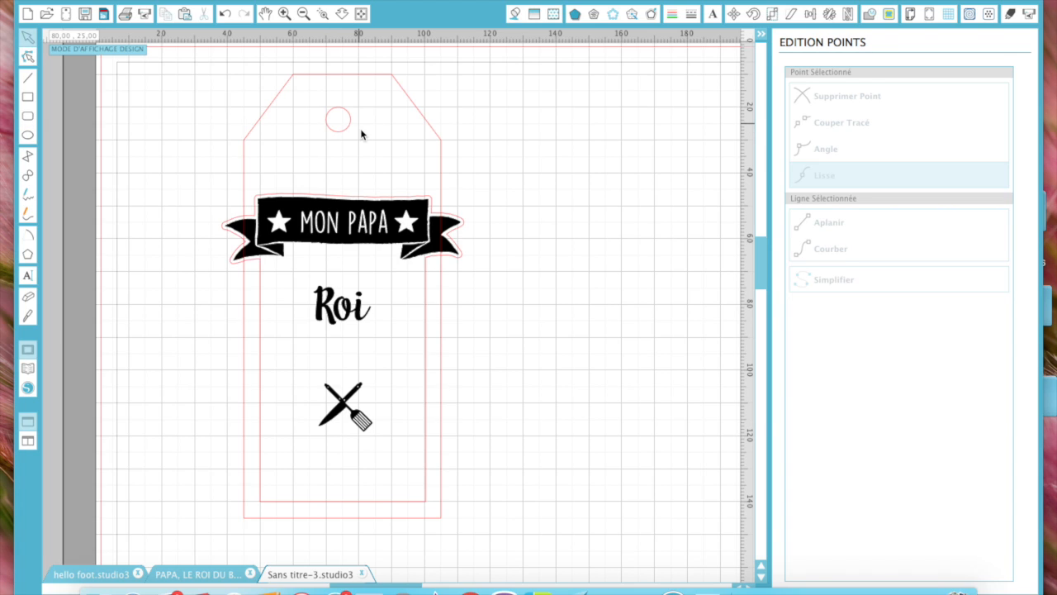
{"action": "left_click", "coordinate": [350, 128]}
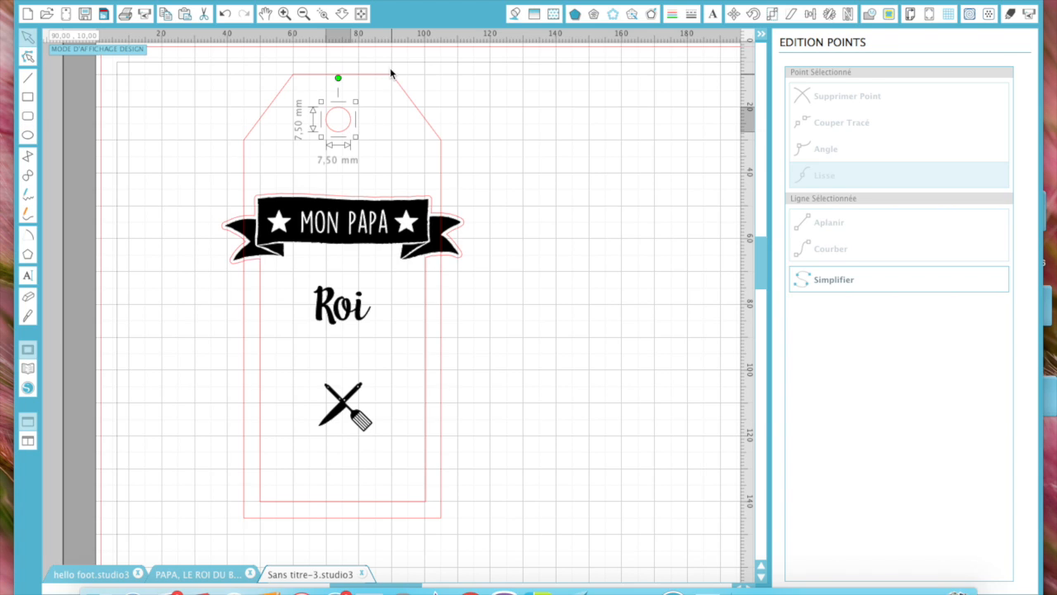
Hide the grid on the page and turn off snapping to it
{"action": "left_click", "coordinate": [949, 13]}
{"action": "left_click", "coordinate": [817, 174]}
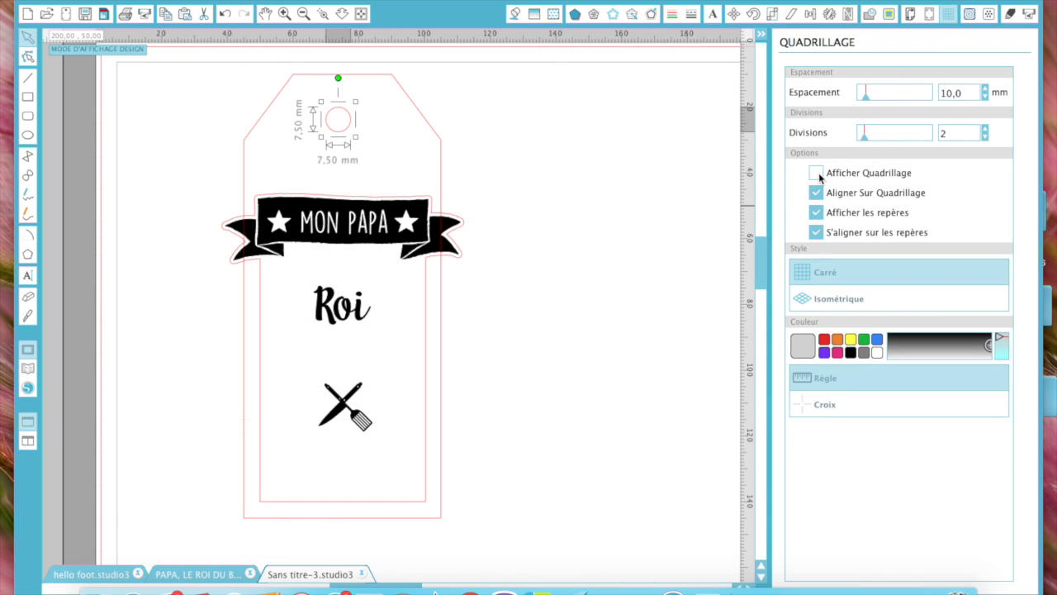
{"action": "left_click", "coordinate": [817, 193]}
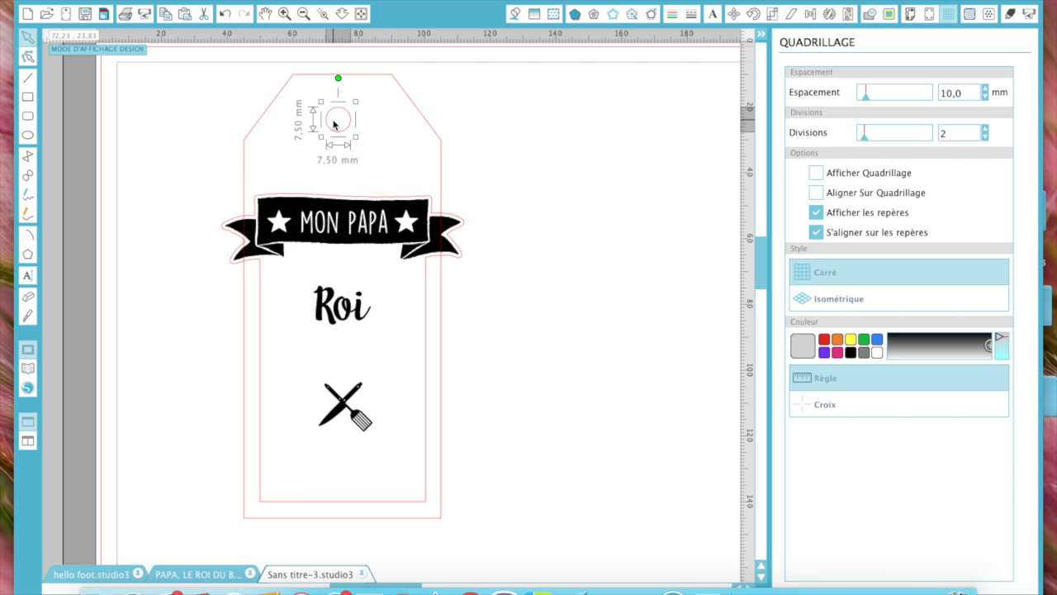
Centre the hole horizontally on the outer tag shape and nudge both up by about 1 mm
{"action": "left_click", "coordinate": [372, 74]}
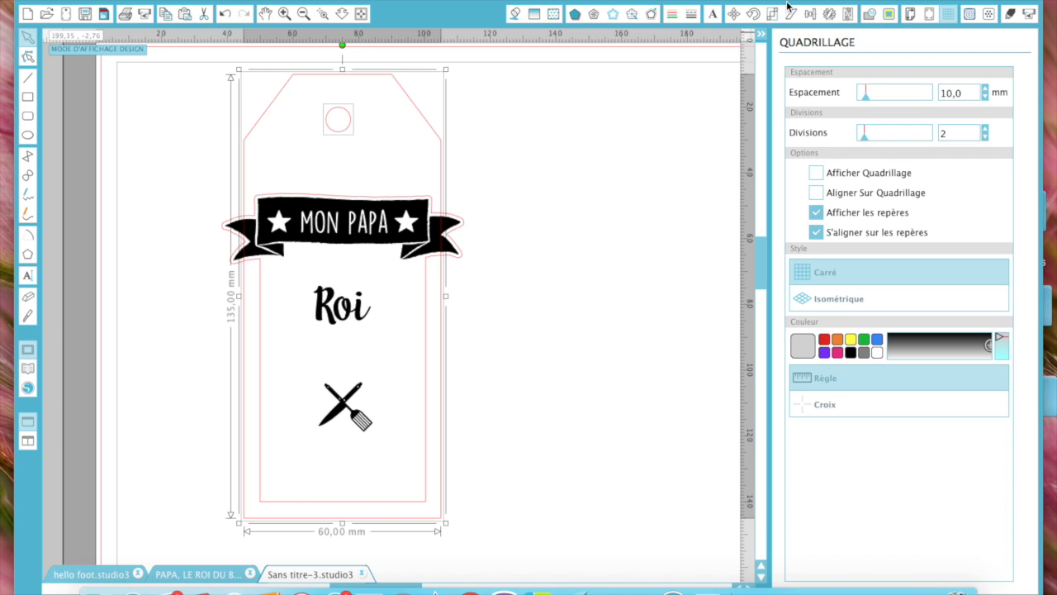
{"action": "left_click", "coordinate": [810, 14]}
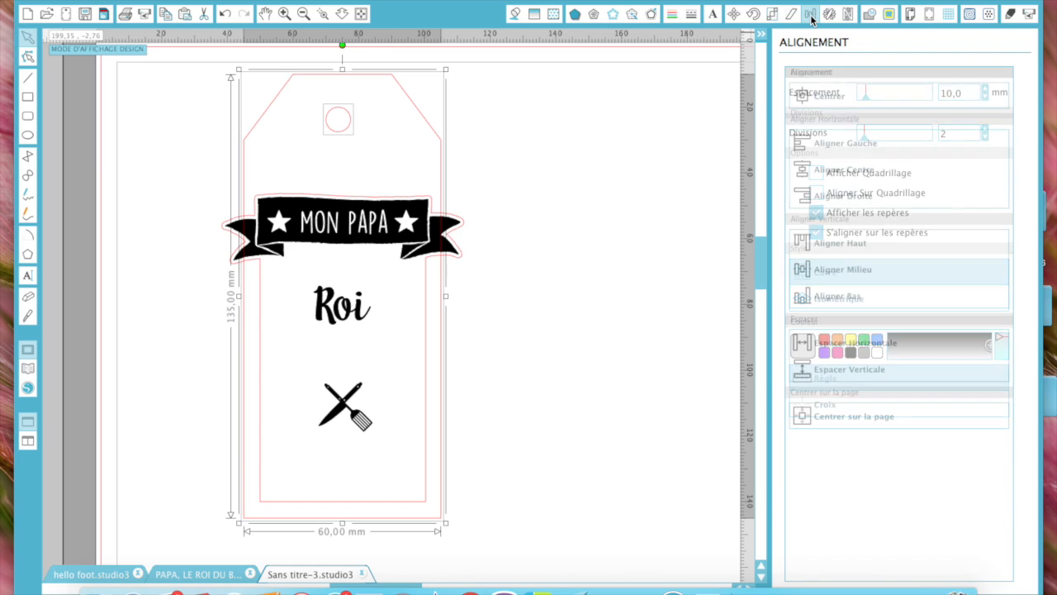
{"action": "left_click", "coordinate": [831, 170]}
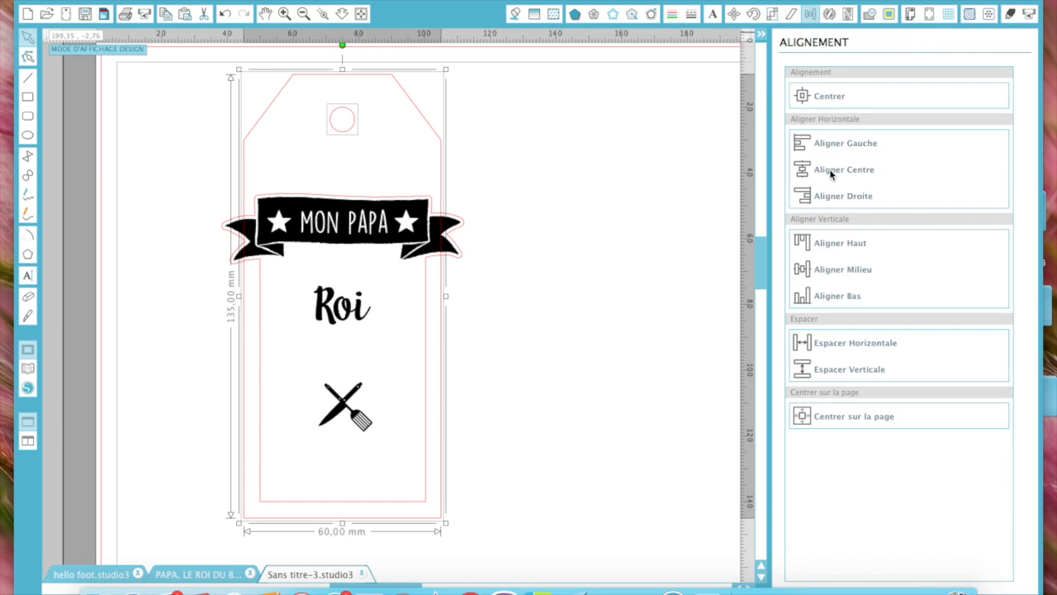
{"action": "key", "text": "Up"}
{"action": "key", "text": "Up"}
{"action": "key", "text": "Up"}
{"action": "key", "text": "Up"}
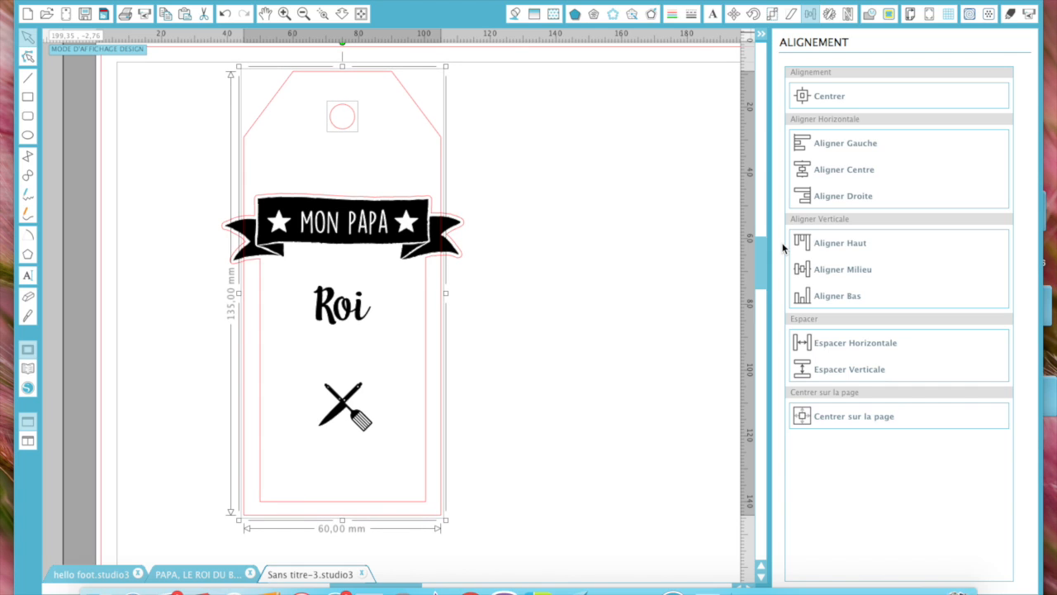
{"action": "left_click", "coordinate": [593, 264]}
Move only the hole up about 5 mm, closer to the upper edge of the tag backing
{"action": "left_click", "coordinate": [343, 128]}
{"action": "key", "text": "Up"}
{"action": "key", "text": "Up"}
{"action": "key", "text": "Up"}
{"action": "key", "text": "Up"}
{"action": "key", "text": "Up"}
{"action": "key", "text": "Up"}
{"action": "key", "text": "Up"}
{"action": "key", "text": "Up"}
{"action": "key", "text": "Up"}
{"action": "key", "text": "Up"}
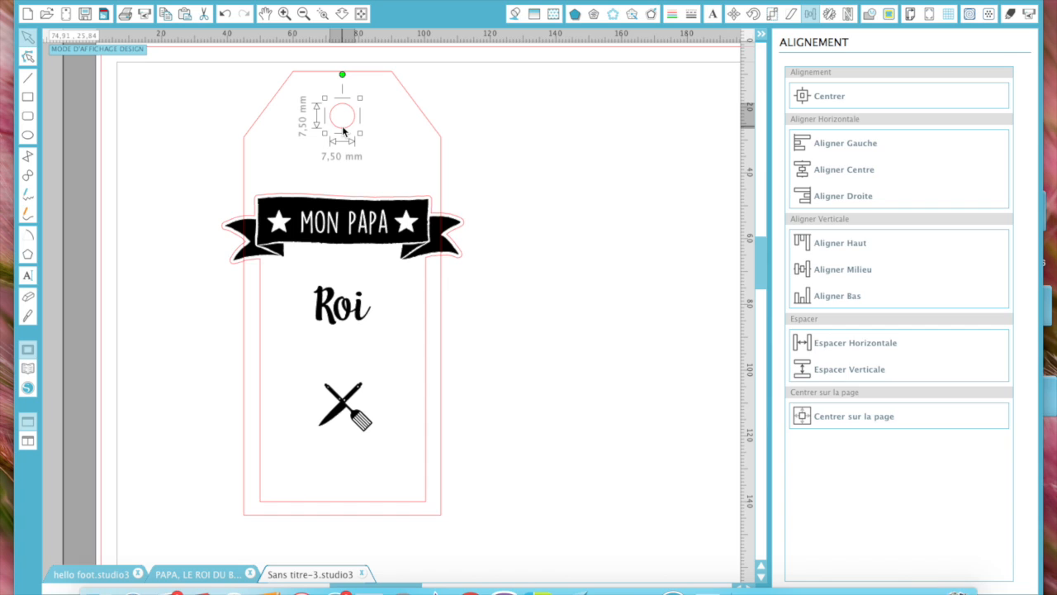
{"action": "key", "text": "Up"}
{"action": "key", "text": "Up"}
{"action": "key", "text": "Up"}
{"action": "key", "text": "Up"}
{"action": "key", "text": "Up"}
{"action": "key", "text": "Up"}
{"action": "key", "text": "Up"}
{"action": "key", "text": "Up"}
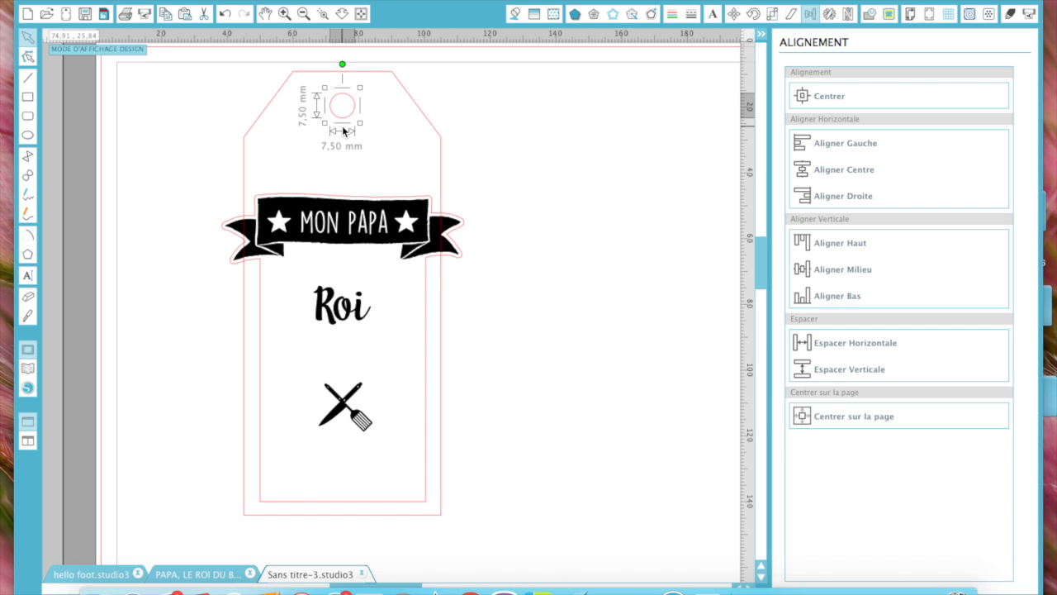
{"action": "key", "text": "Up"}
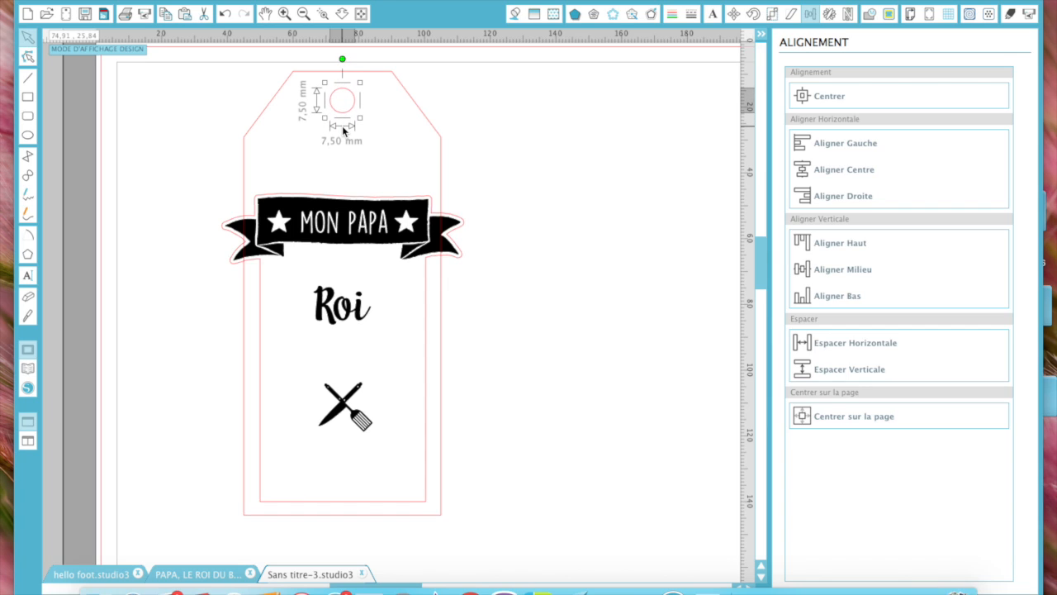
Move the whole MON PAPA tag off the backing and onto the empty page area beside it
{"action": "left_click_drag", "start_coordinate": [326, 223], "coordinate": [590, 169]}
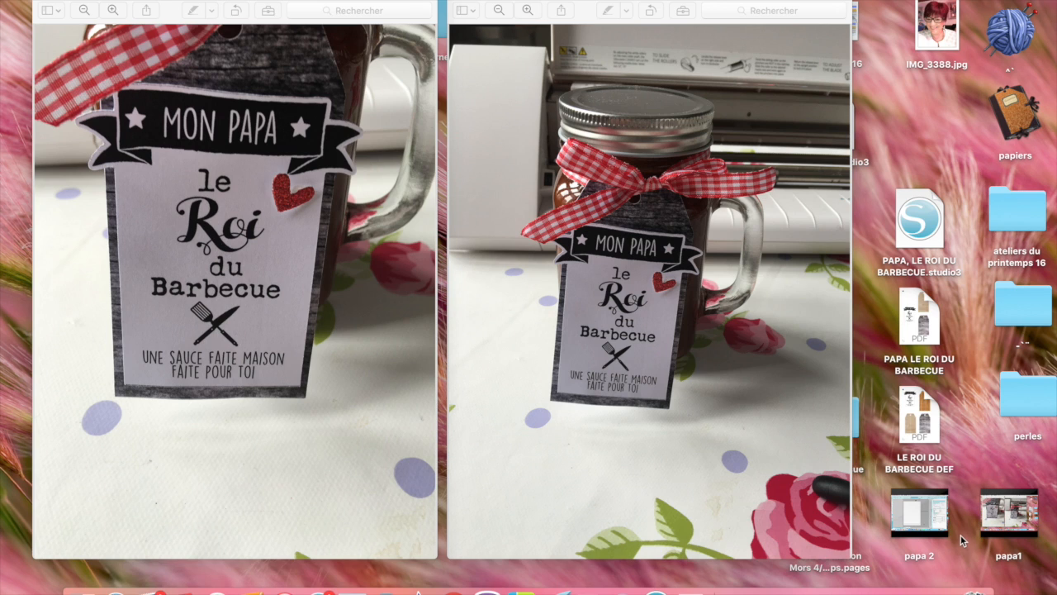
{"action": "left_click", "coordinate": [913, 589]}
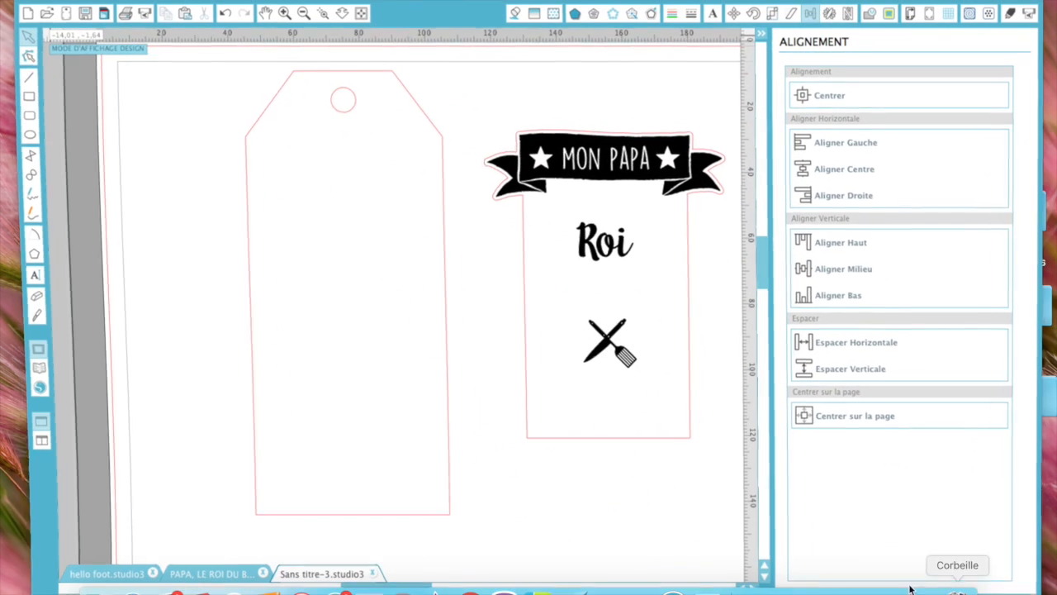
Try filling the tag backing with the orange wood plank pattern from the designer textures
{"action": "left_click", "coordinate": [554, 13]}
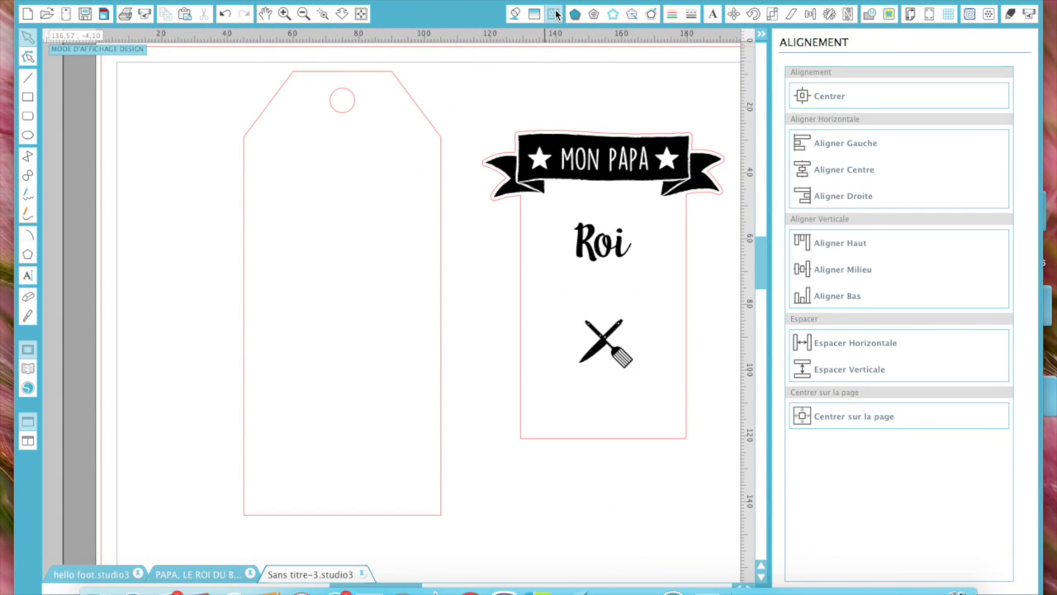
{"action": "scroll", "coordinate": [891, 306], "scroll_direction": "up", "scroll_amount": 3}
{"action": "scroll", "coordinate": [891, 306], "scroll_direction": "down", "scroll_amount": 10}
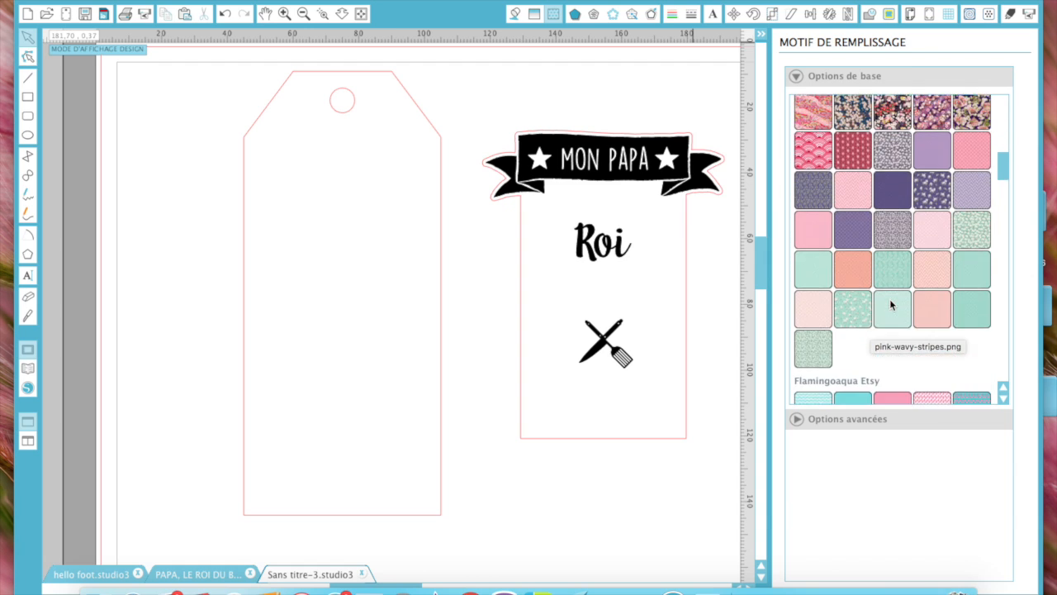
{"action": "scroll", "coordinate": [891, 306], "scroll_direction": "down", "scroll_amount": 10}
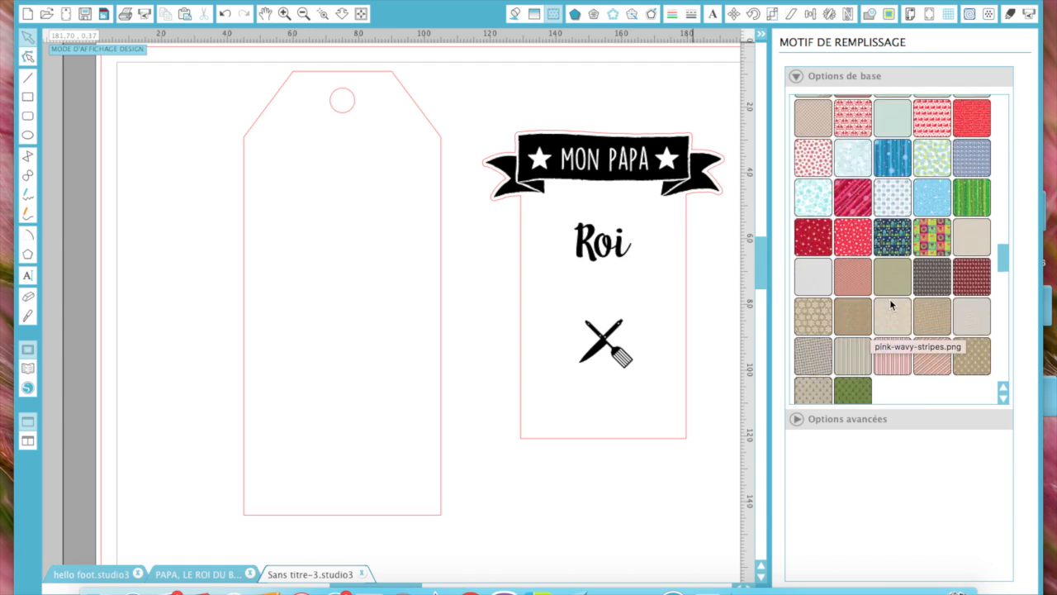
{"action": "scroll", "coordinate": [892, 306], "scroll_direction": "down", "scroll_amount": 8}
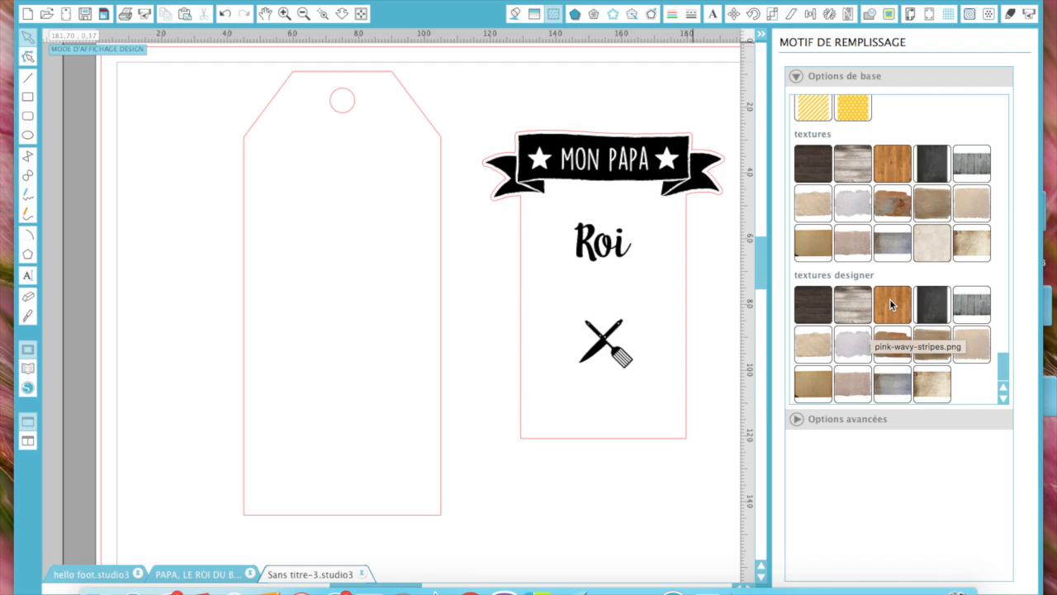
{"action": "left_click", "coordinate": [890, 303]}
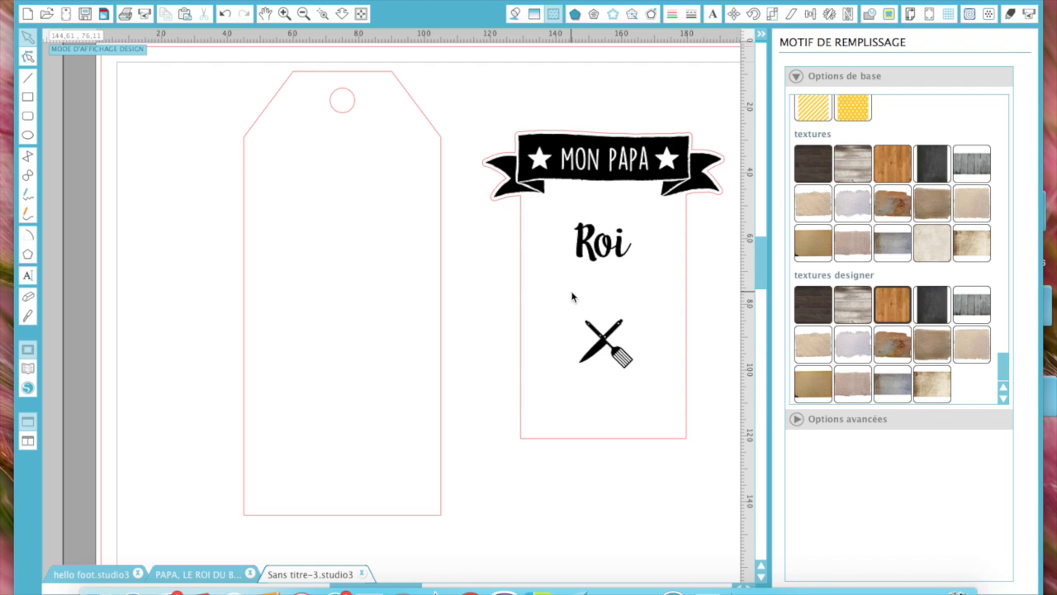
{"action": "left_click", "coordinate": [443, 189]}
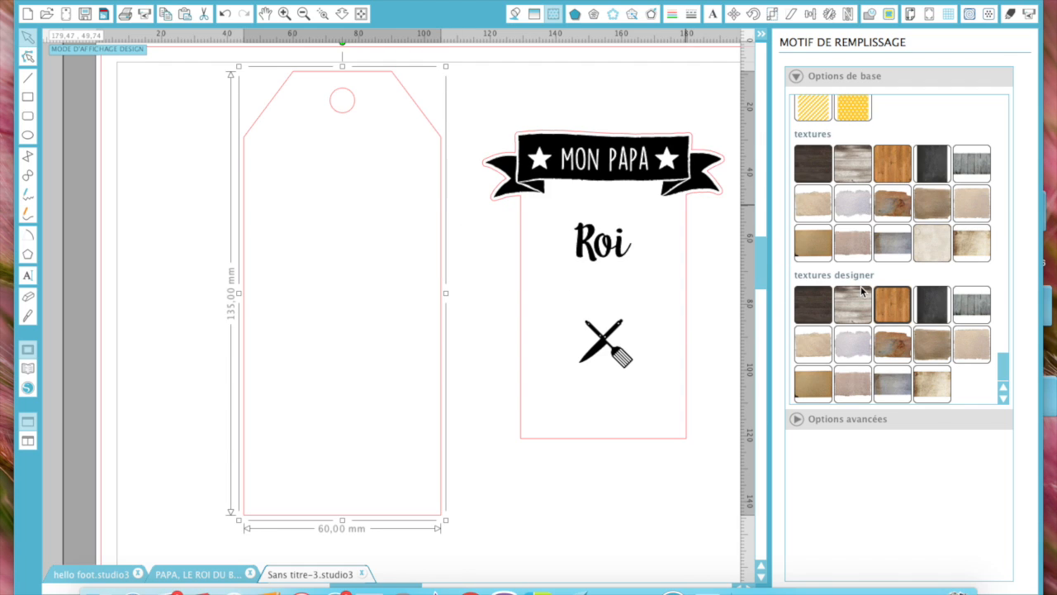
{"action": "left_click", "coordinate": [892, 311]}
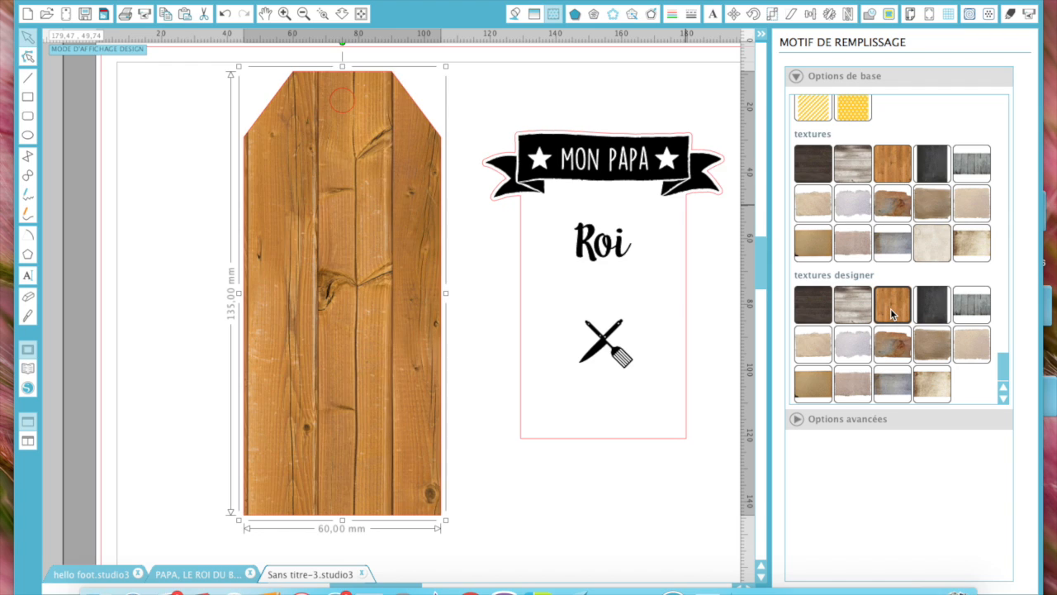
Try the weathered grey wood pattern on the tag backing and undo both texture fills
{"action": "left_click", "coordinate": [975, 304]}
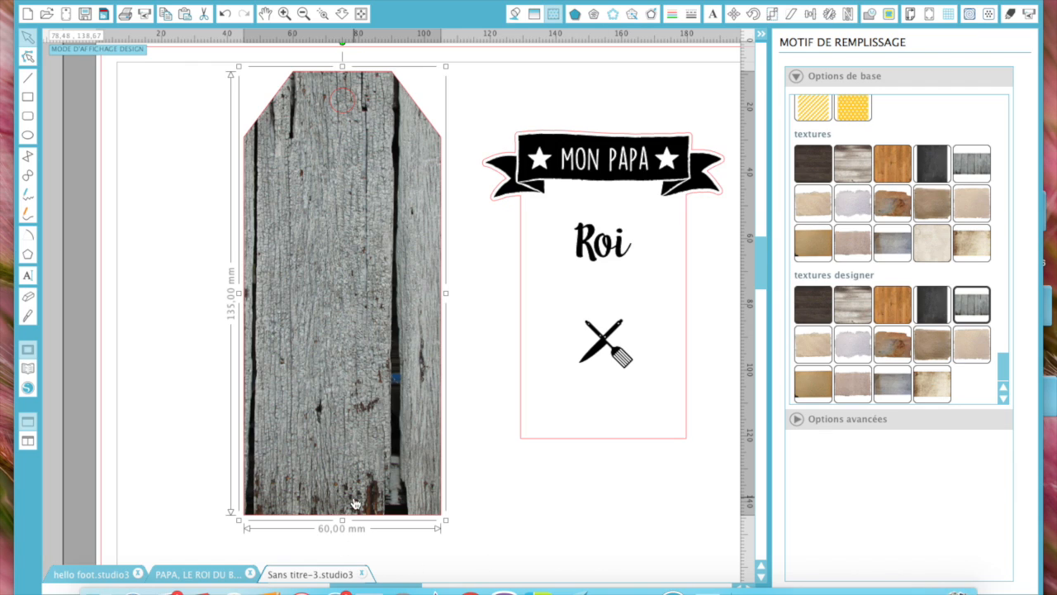
{"action": "left_click", "coordinate": [224, 15]}
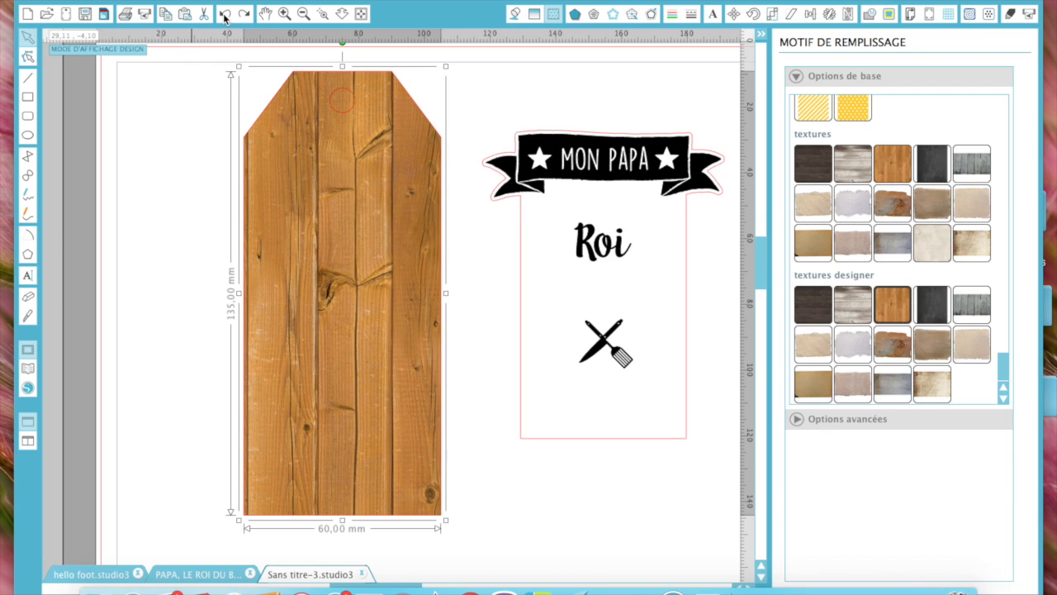
{"action": "left_click", "coordinate": [224, 15]}
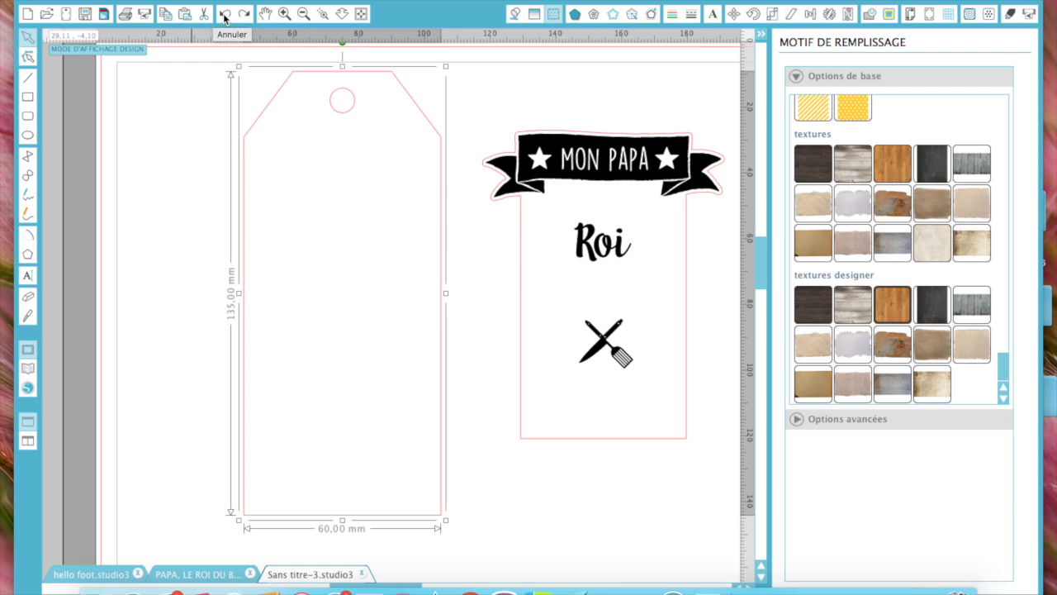
Paste the 60 × 135 mm tag backing outline into a new document and shift it further inside the page
{"action": "key", "text": "super+n"}
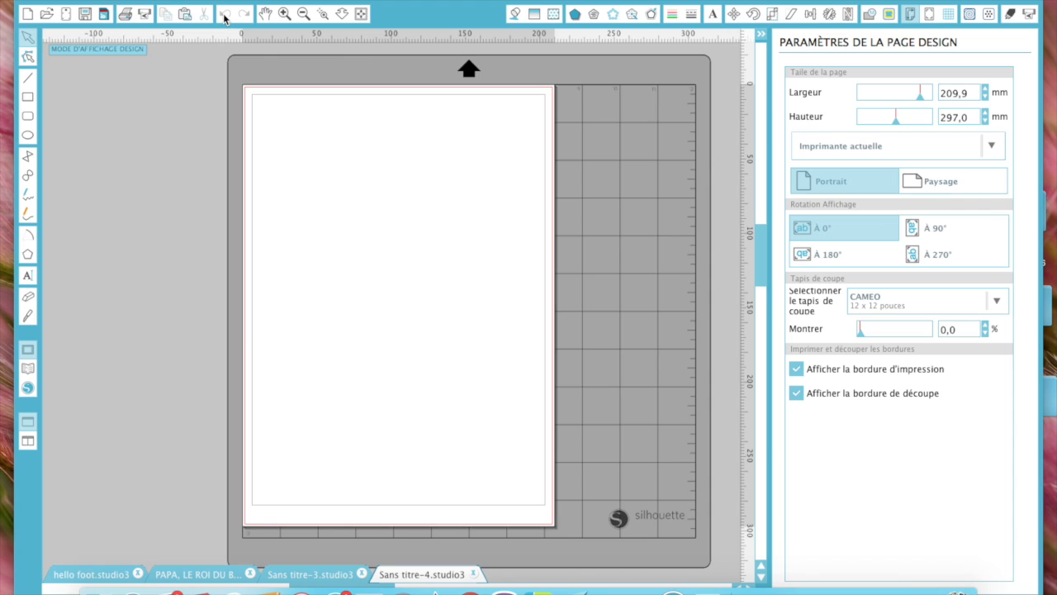
{"action": "key", "text": "super+v"}
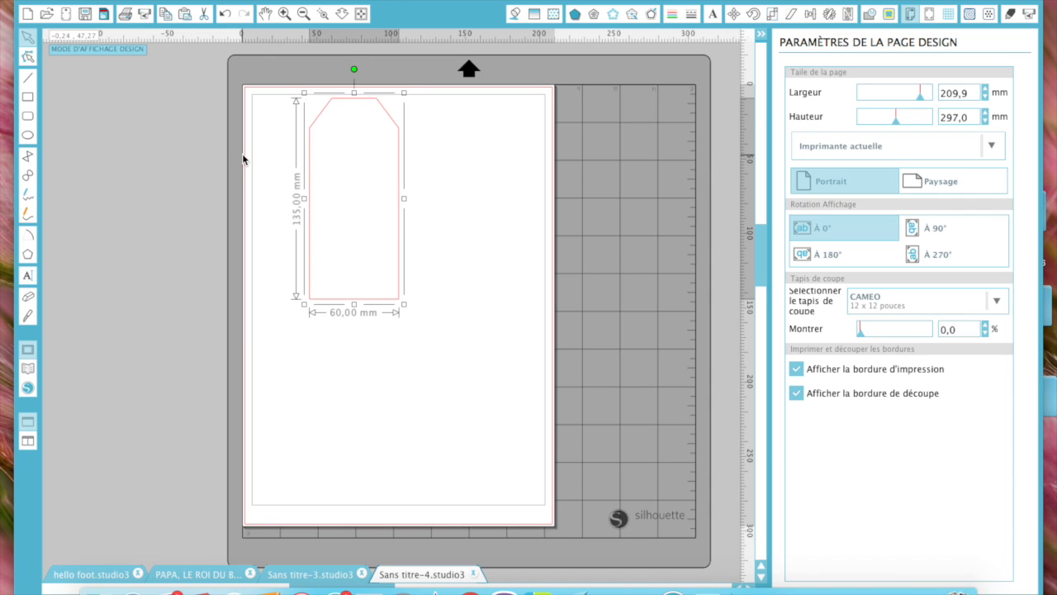
{"action": "left_click", "coordinate": [329, 112]}
{"action": "left_click_drag", "start_coordinate": [329, 113], "coordinate": [356, 174]}
{"action": "left_click", "coordinate": [487, 172]}
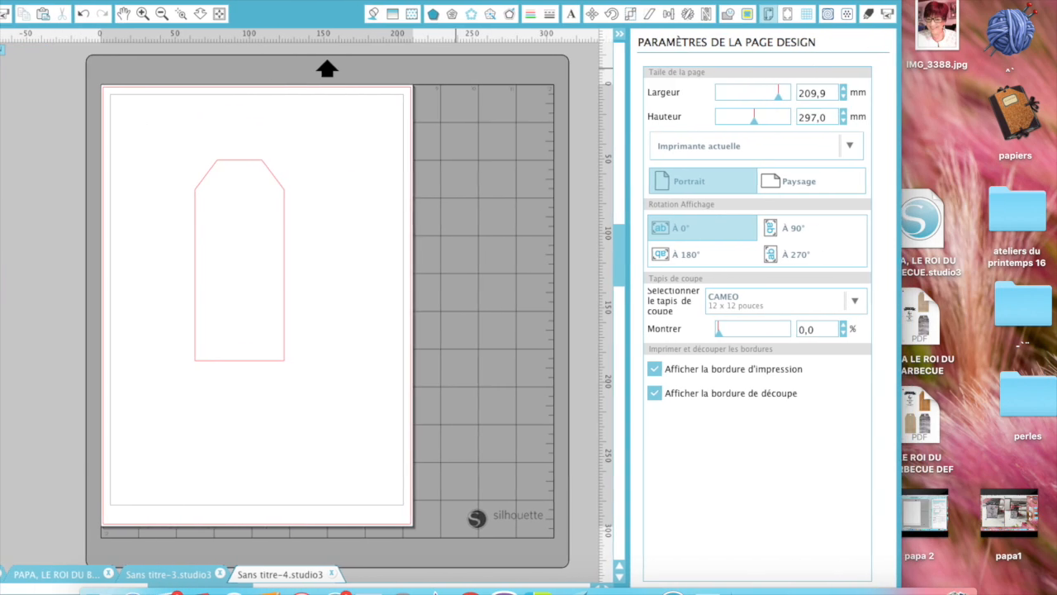
Bring the weathered wood image 005.jpg from papiers, papiers digitaux, fonds de bois patiné onto the new document's page, over the tag outline
{"action": "double_click", "coordinate": [1027, 131]}
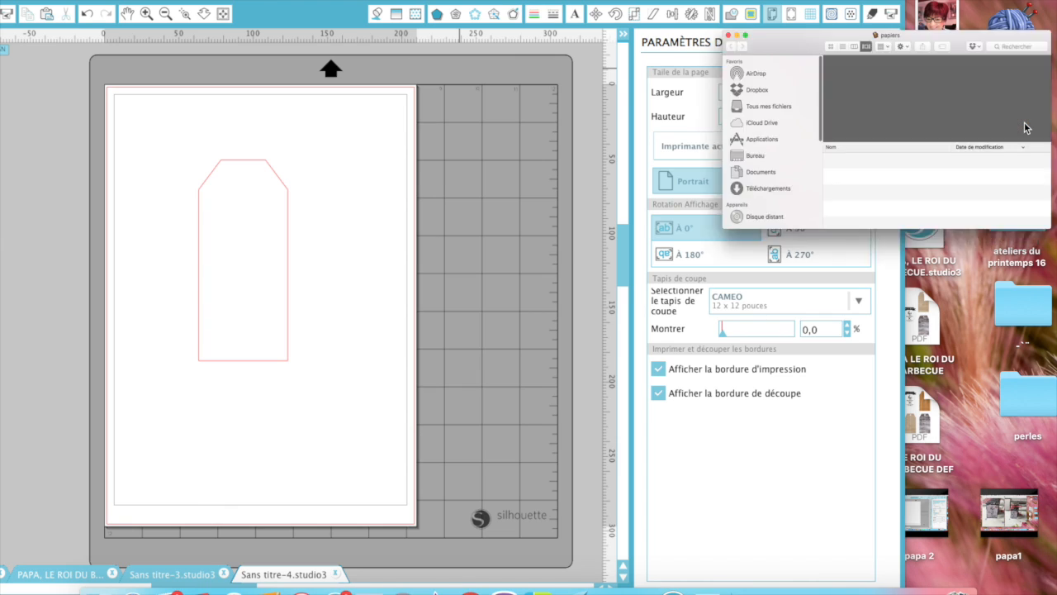
{"action": "scroll", "coordinate": [781, 256], "scroll_direction": "down", "scroll_amount": 2}
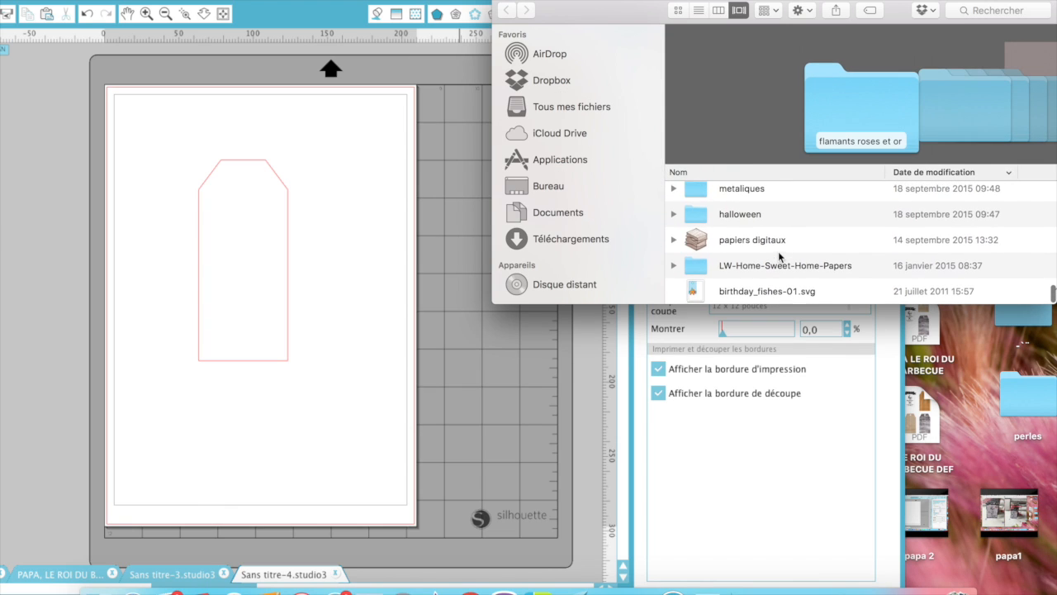
{"action": "left_click", "coordinate": [673, 240]}
{"action": "scroll", "coordinate": [674, 245], "scroll_direction": "down", "scroll_amount": 4}
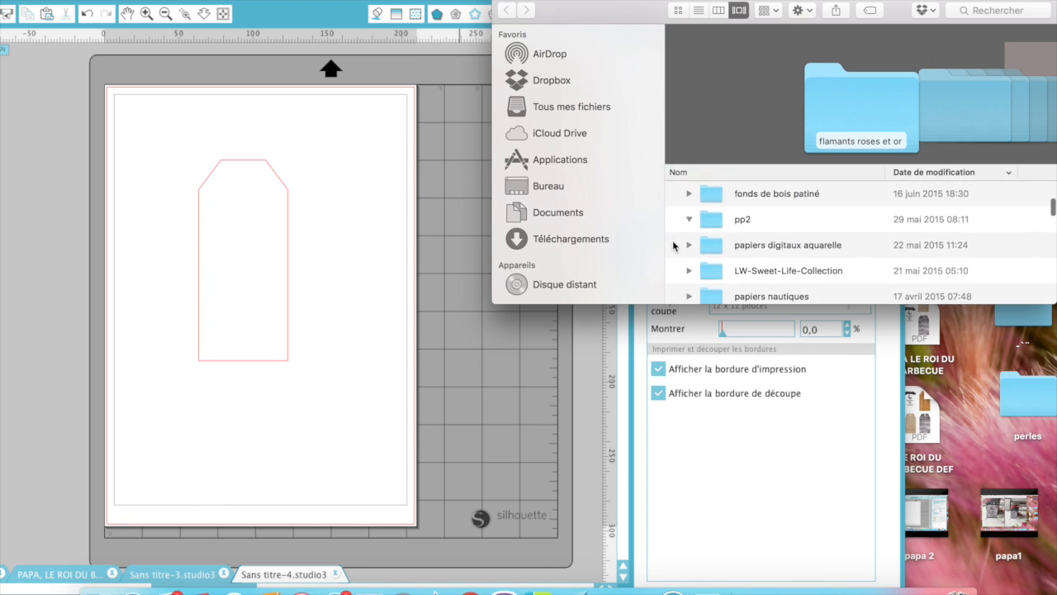
{"action": "scroll", "coordinate": [673, 246], "scroll_direction": "down", "scroll_amount": 1}
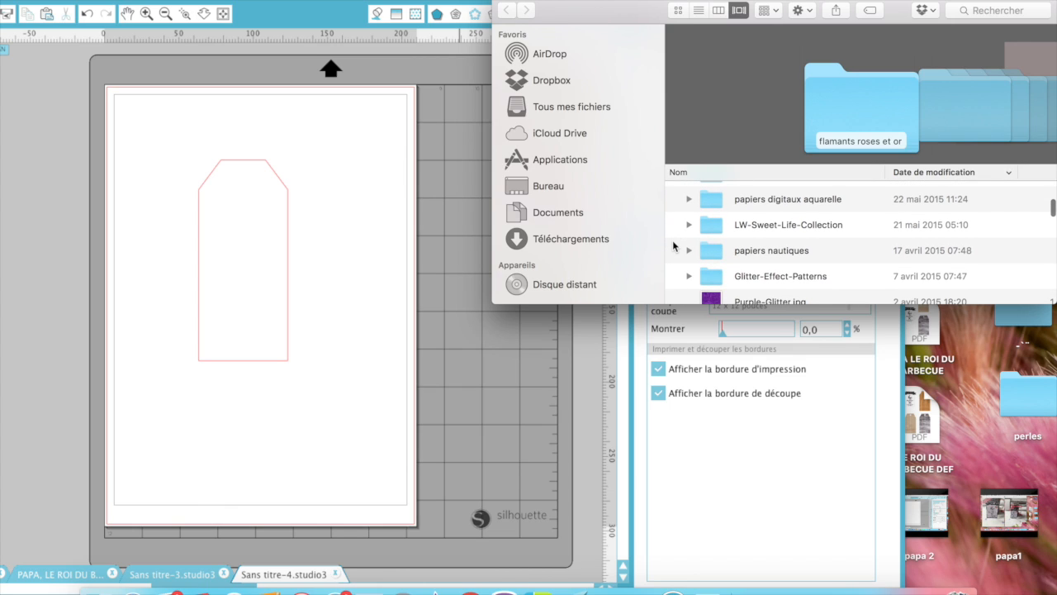
{"action": "scroll", "coordinate": [673, 245], "scroll_direction": "up", "scroll_amount": 3}
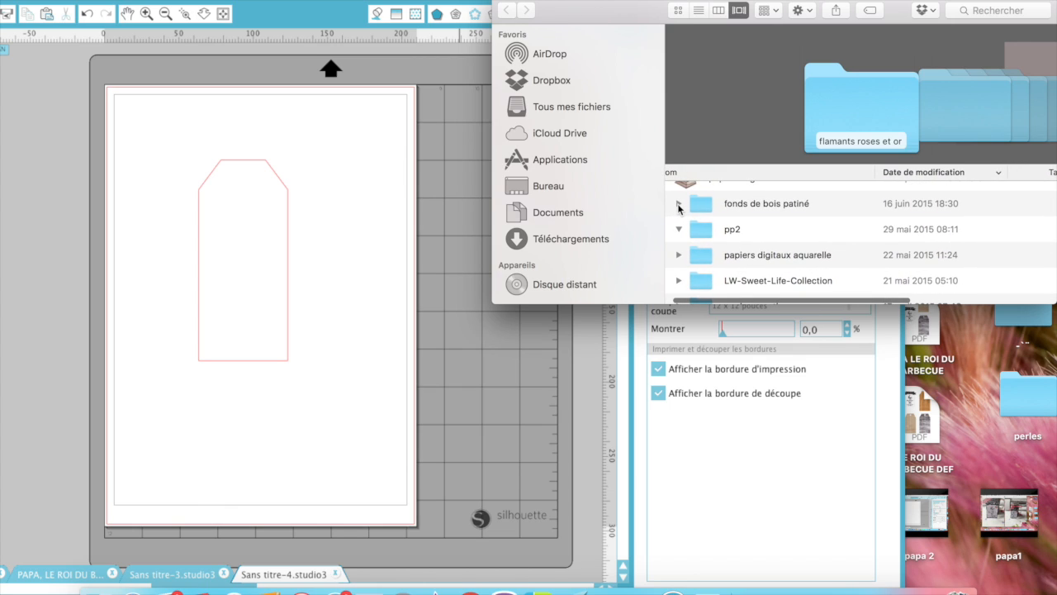
{"action": "left_click", "coordinate": [679, 206]}
{"action": "scroll", "coordinate": [677, 251], "scroll_direction": "down", "scroll_amount": 1}
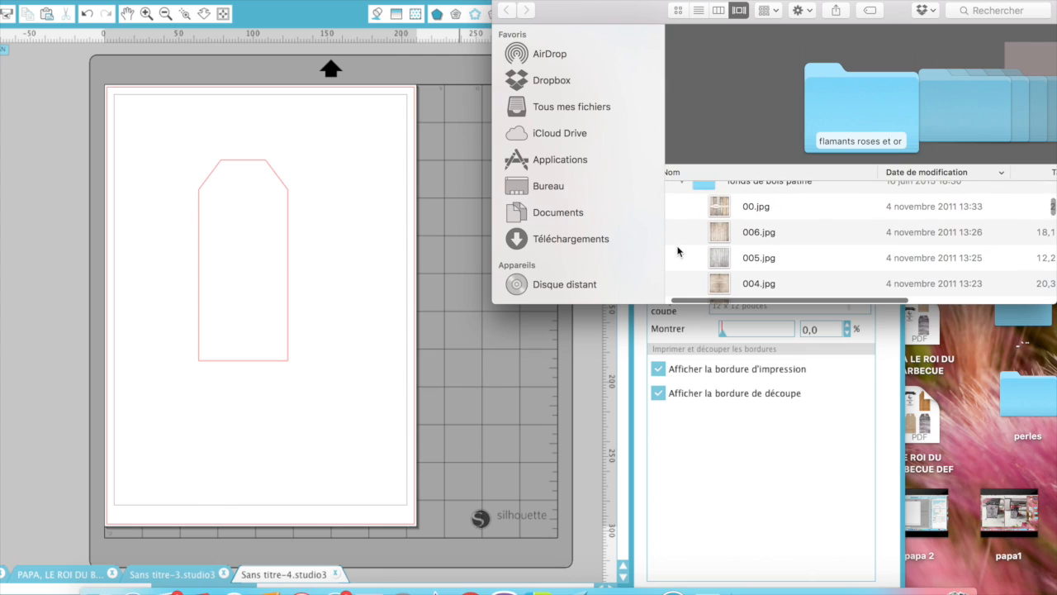
{"action": "left_click", "coordinate": [708, 259]}
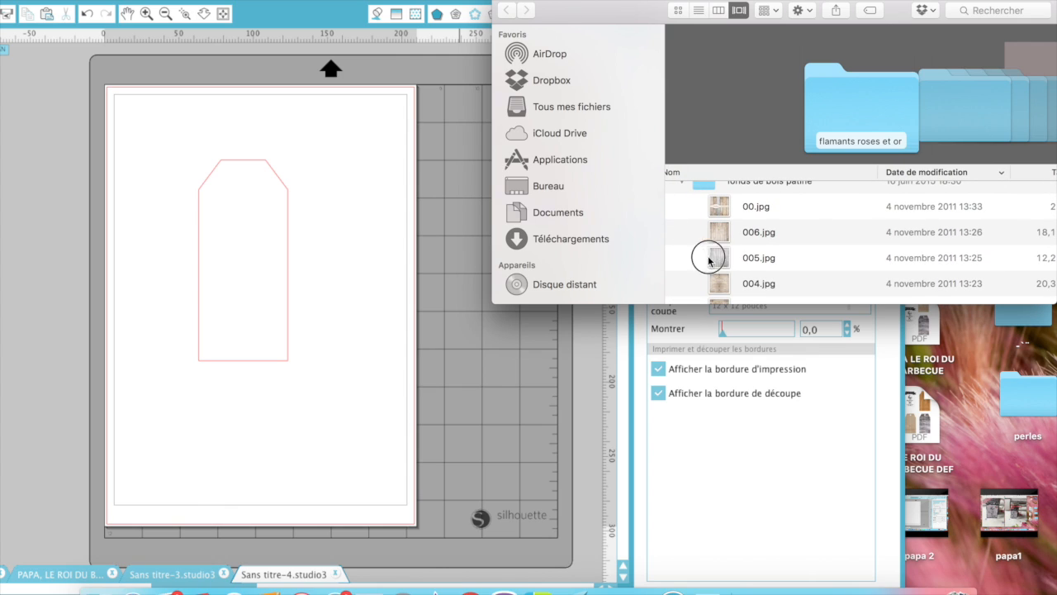
{"action": "left_click_drag", "start_coordinate": [708, 260], "coordinate": [325, 284]}
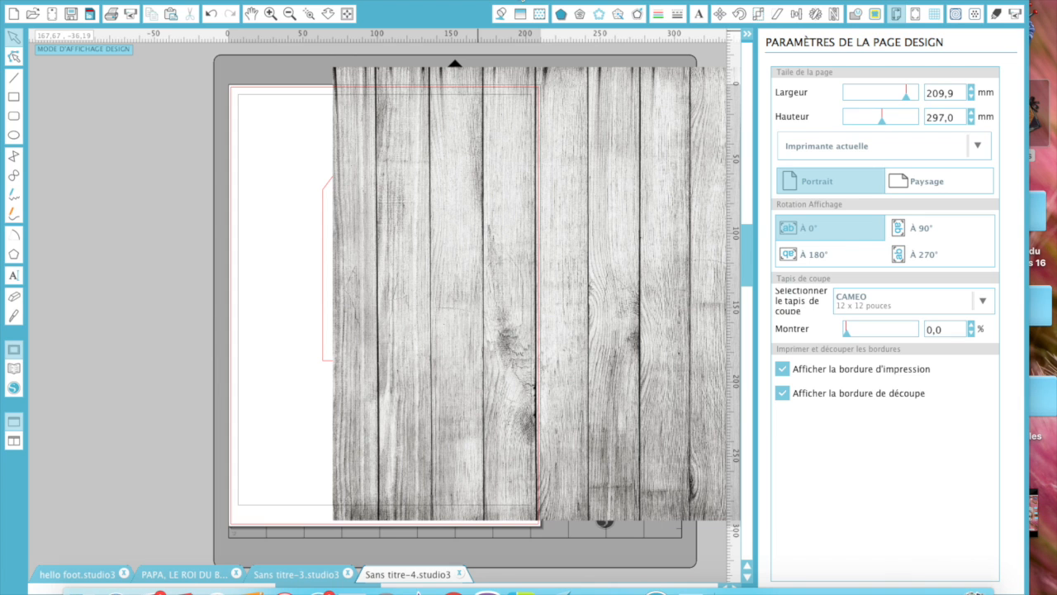
Bring the tag outline in front of the grey wood image and select both objects together
{"action": "left_click", "coordinate": [324, 286]}
{"action": "double_click", "coordinate": [324, 286]}
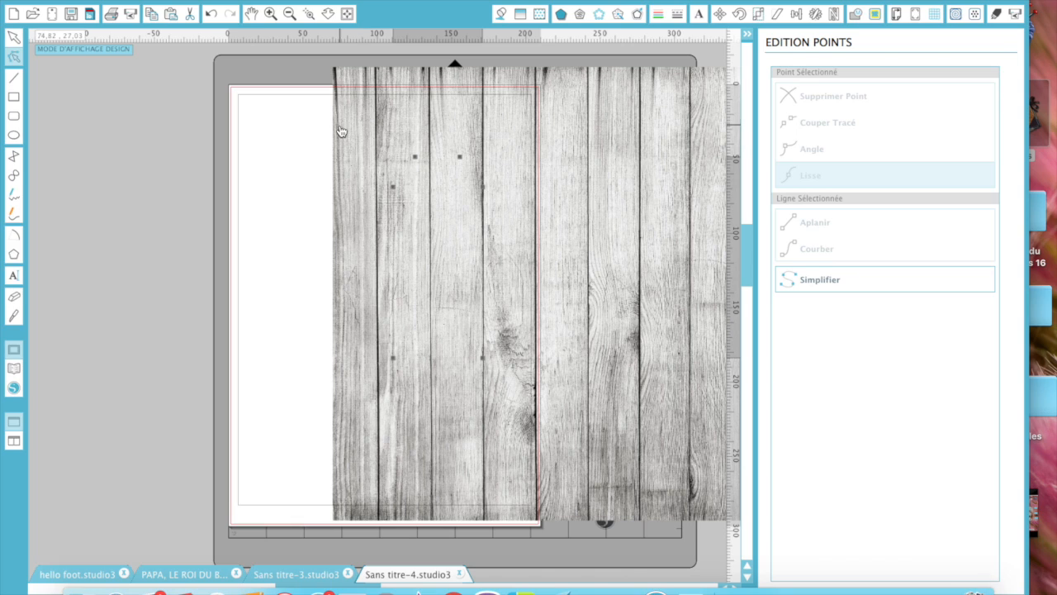
{"action": "left_click", "coordinate": [323, 66]}
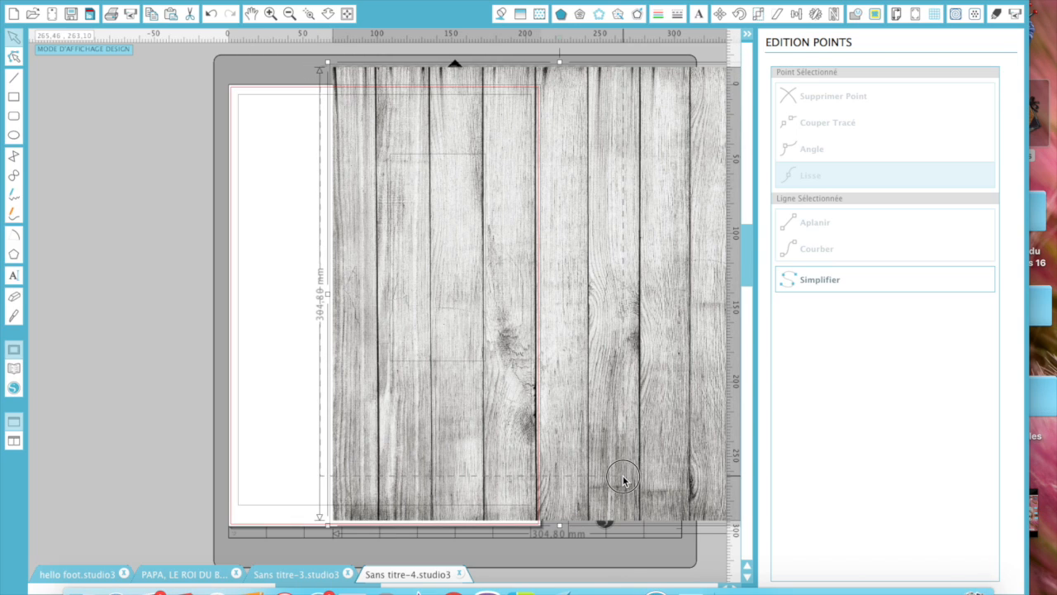
Try Subtract on the wood image and tag outline, undo it, and crop the wood to the tag shape with Intersection
{"action": "left_click", "coordinate": [854, 15]}
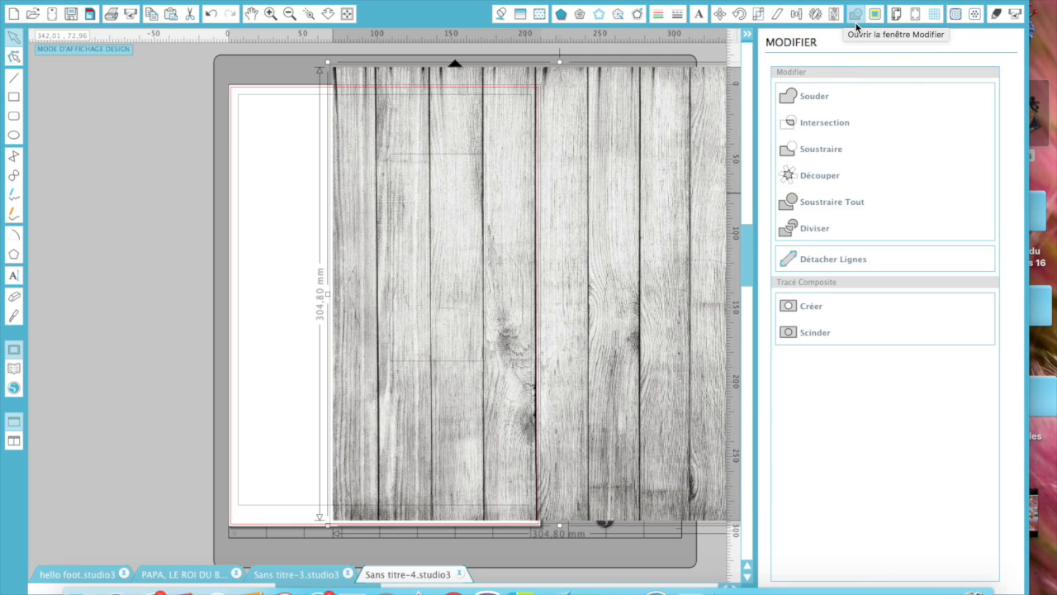
{"action": "left_click", "coordinate": [818, 151]}
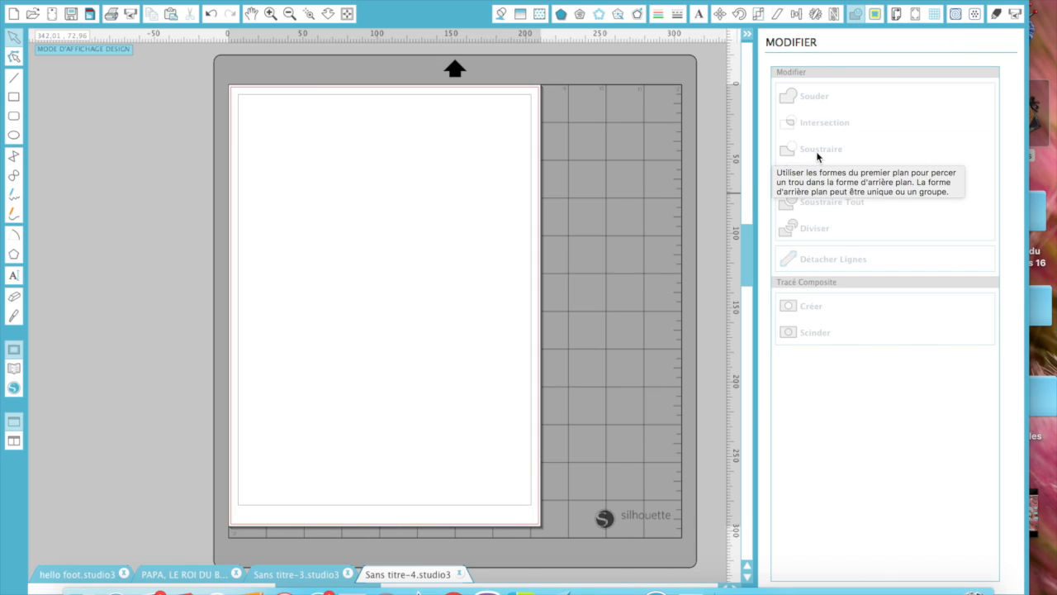
{"action": "key", "text": "super+z"}
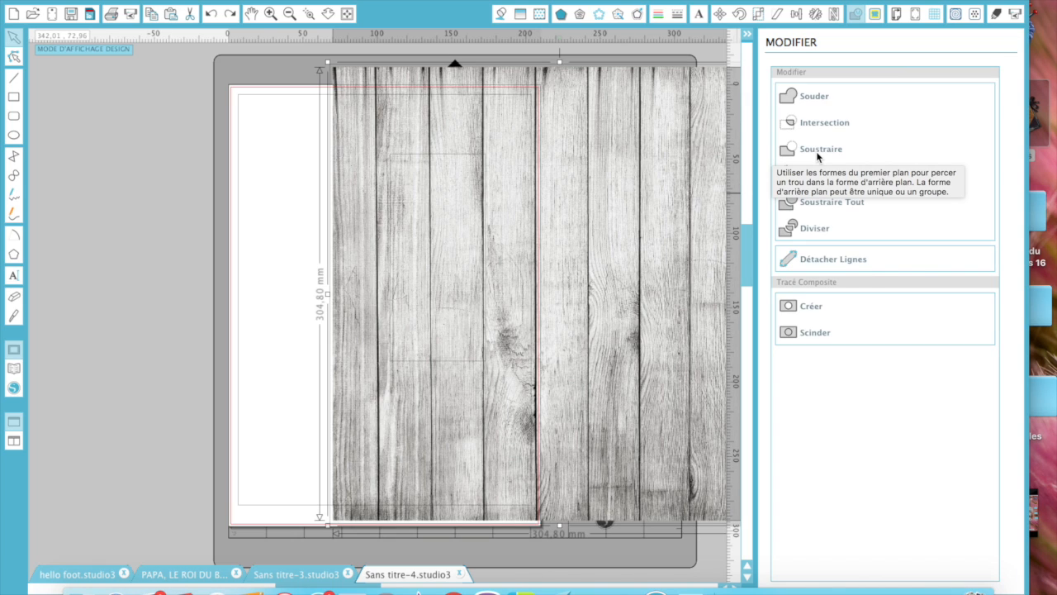
{"action": "left_click", "coordinate": [815, 124]}
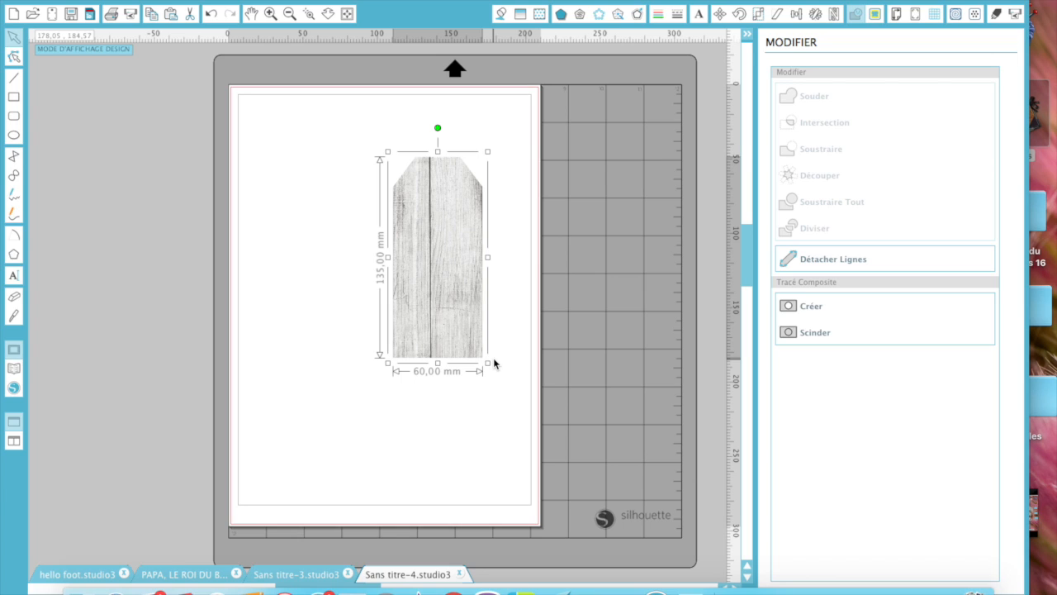
Scale the wood fill pattern inside the tag down to 74.1 % with the advanced pattern options
{"action": "left_click", "coordinate": [539, 16]}
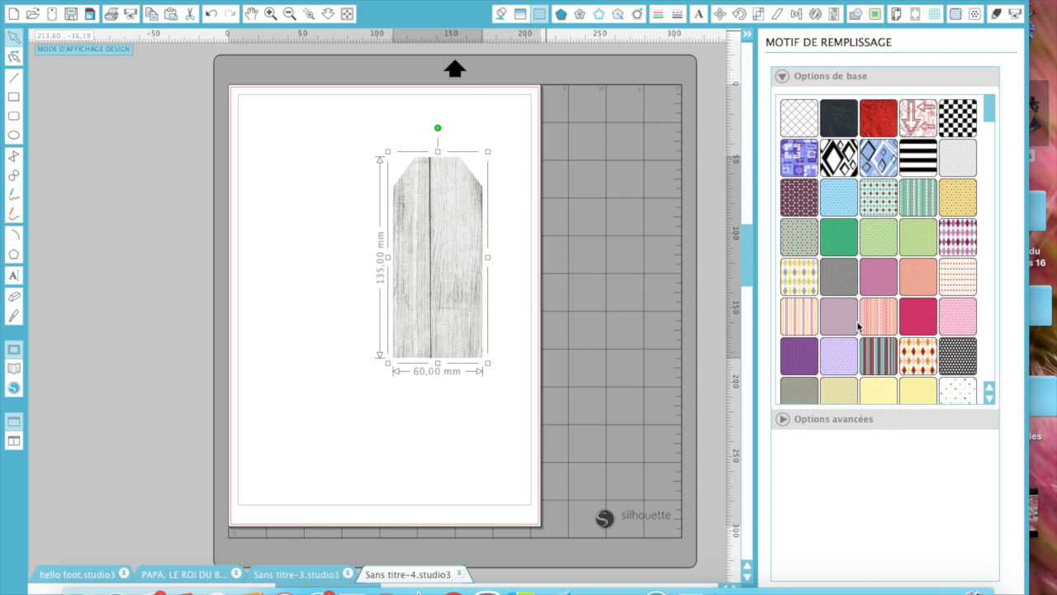
{"action": "left_click", "coordinate": [783, 421]}
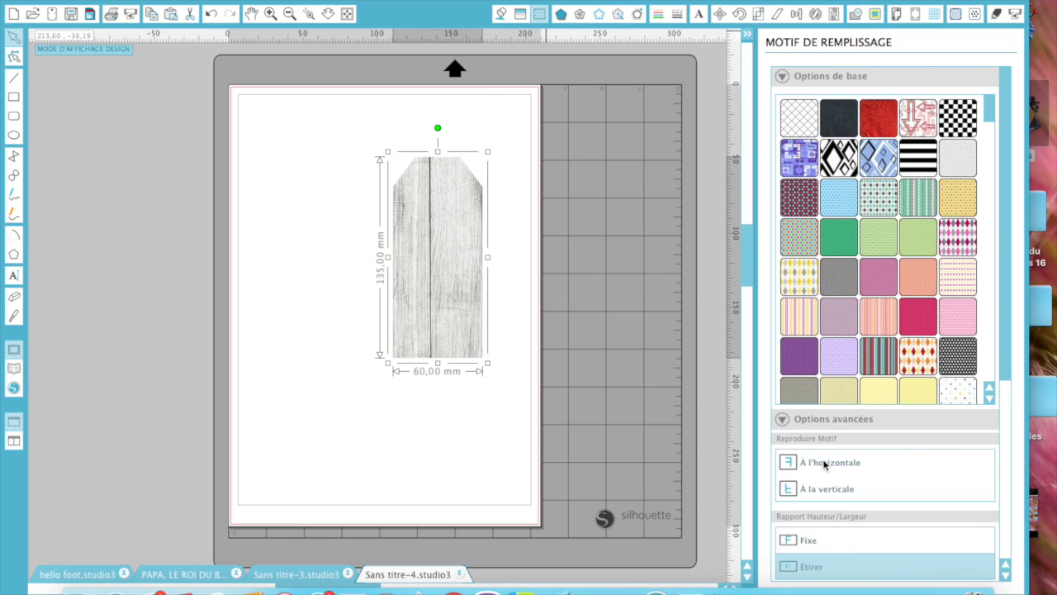
{"action": "scroll", "coordinate": [826, 469], "scroll_direction": "down", "scroll_amount": 5}
{"action": "scroll", "coordinate": [826, 469], "scroll_direction": "down", "scroll_amount": 1}
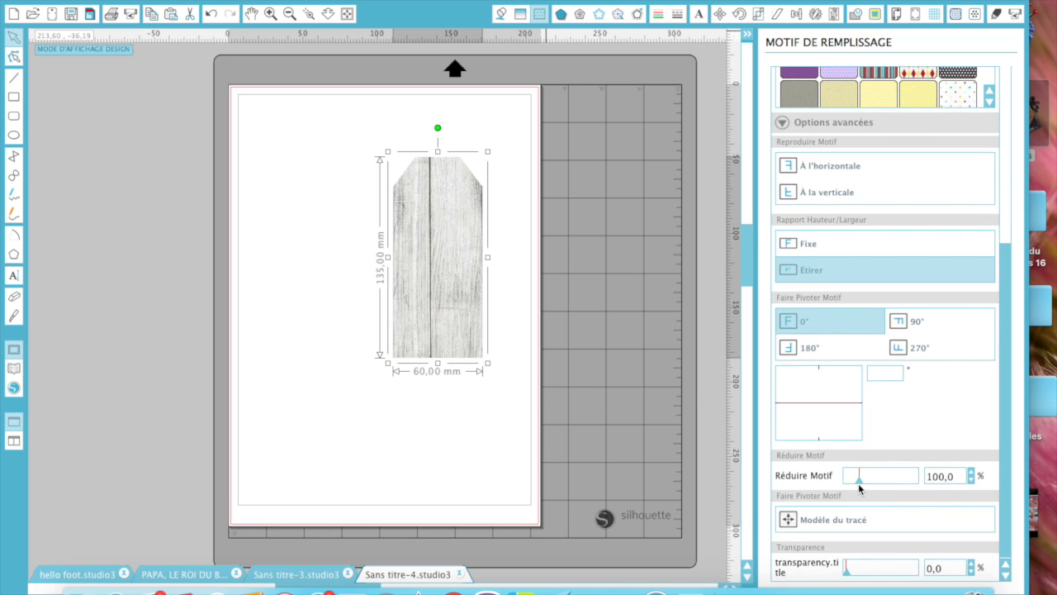
{"action": "left_click_drag", "start_coordinate": [860, 480], "coordinate": [857, 488]}
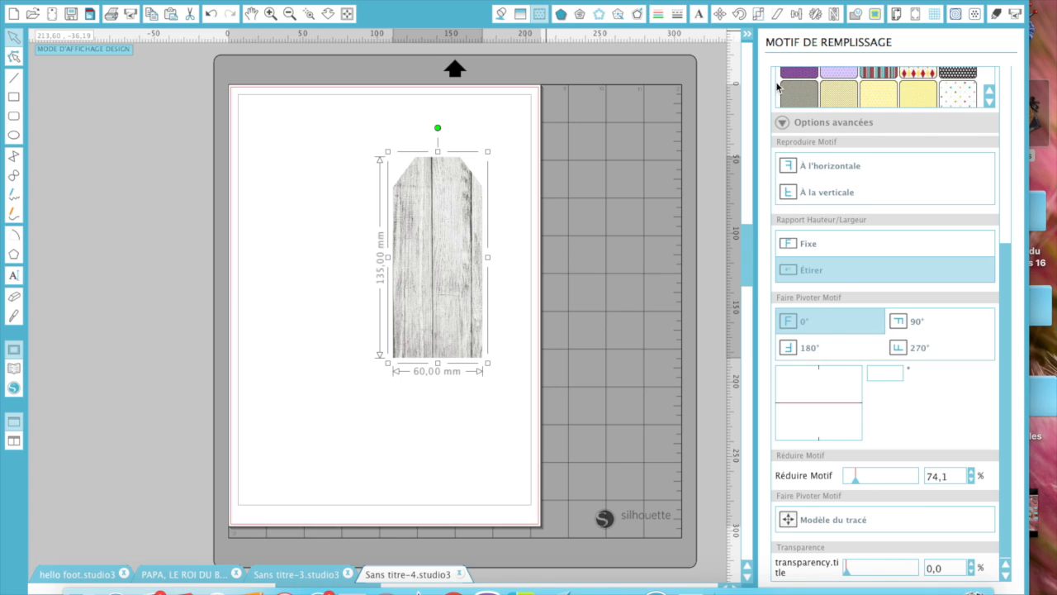